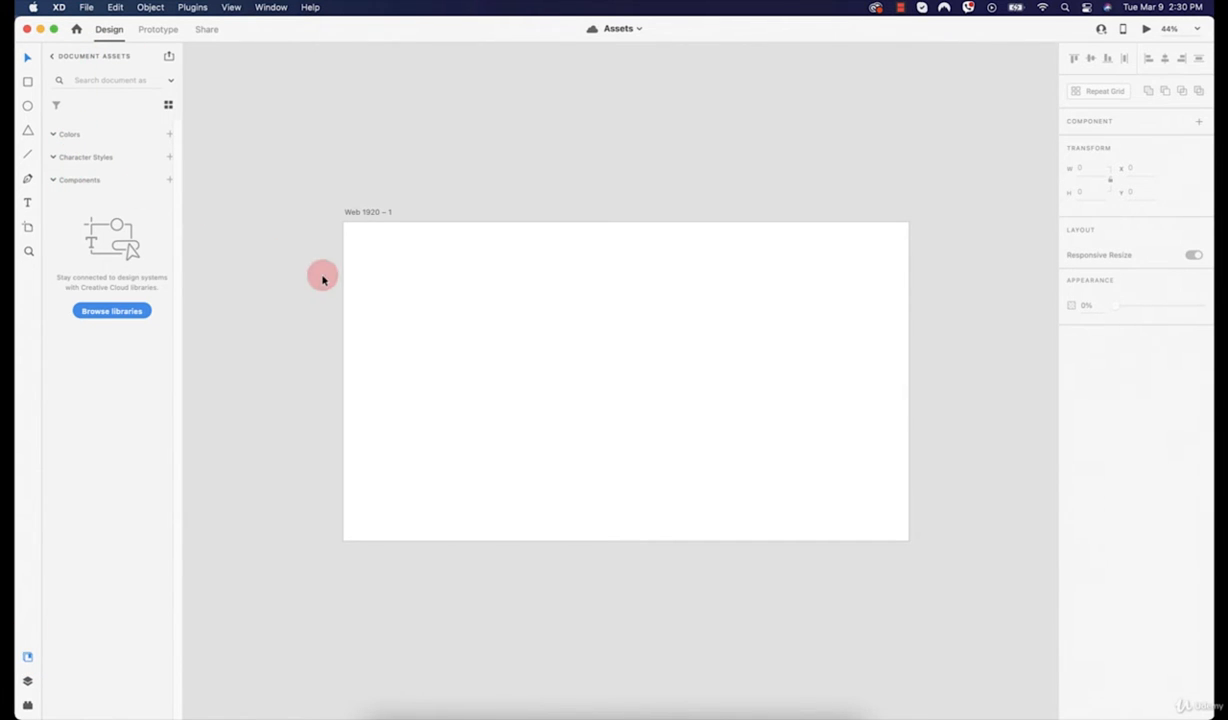
- Draw a pill-shaped button about 817 by 179 on the artboard, with corner radius 90 and purple fill #6C14E3
left_click(27, 82)
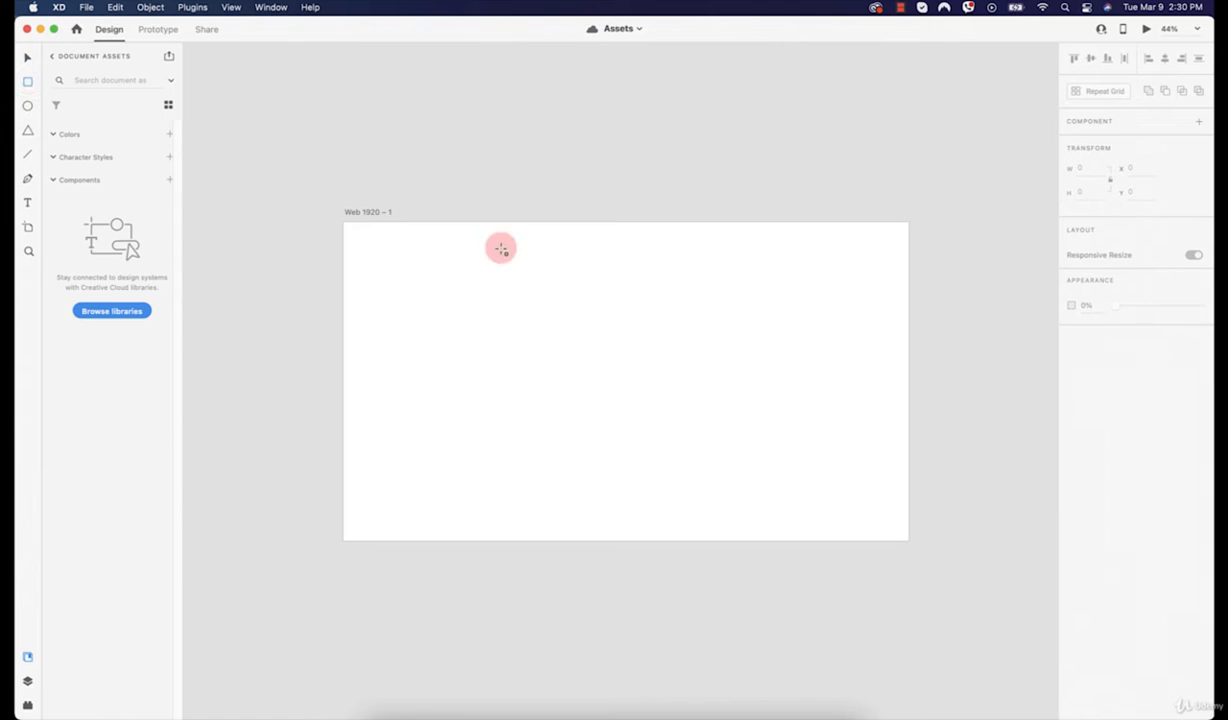
left_click_drag(497, 345, 740, 397)
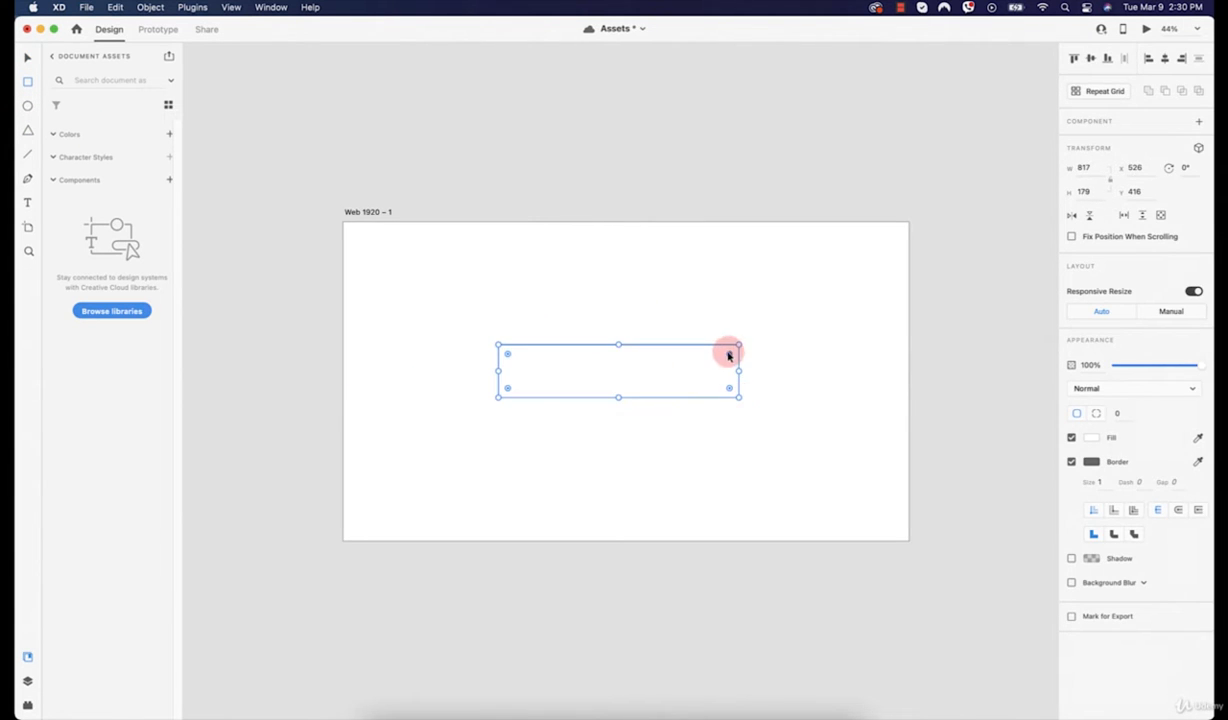
left_click_drag(729, 353, 696, 364)
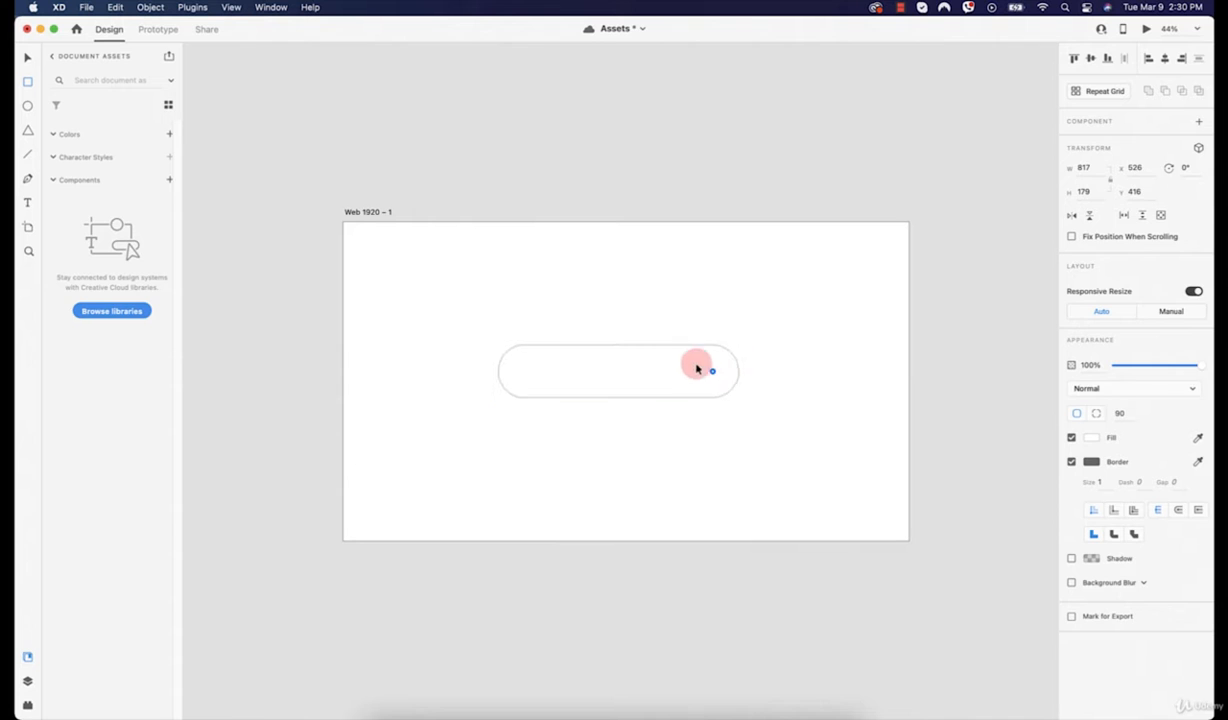
left_click(1092, 440)
left_click_drag(1046, 404, 1025, 384)
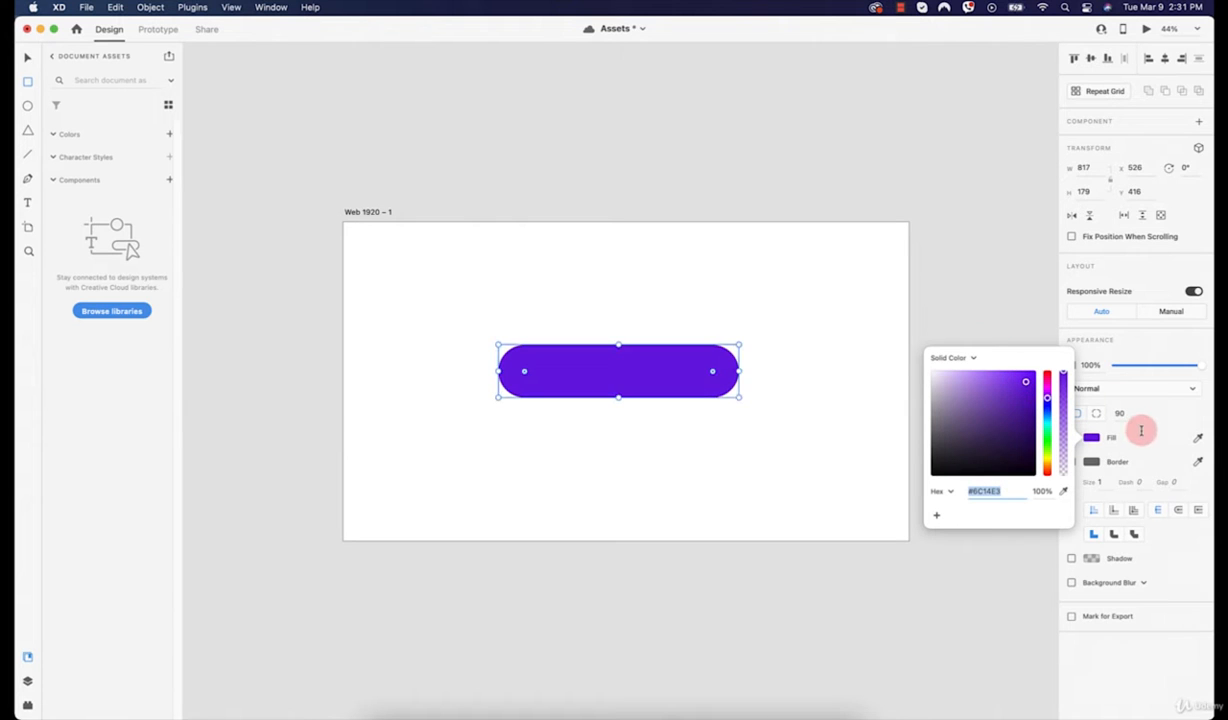
- Add the white text "Sign up" and centre it on the purple button shape
left_click(28, 202)
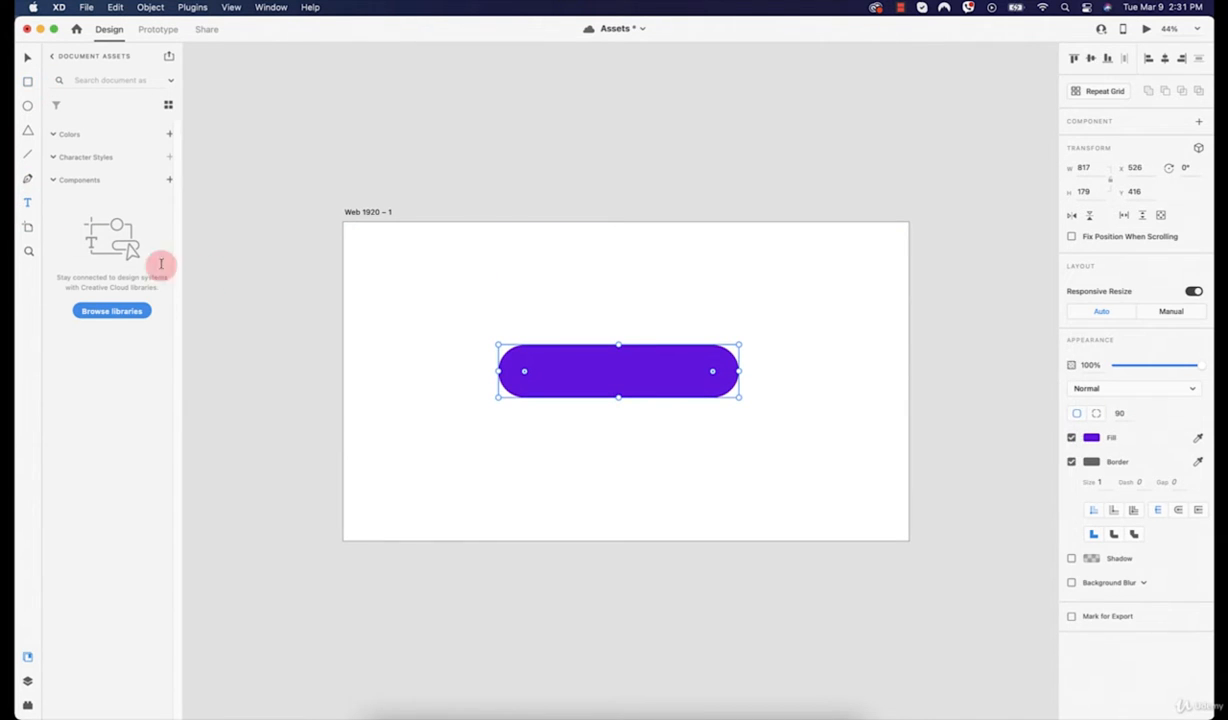
left_click(560, 372)
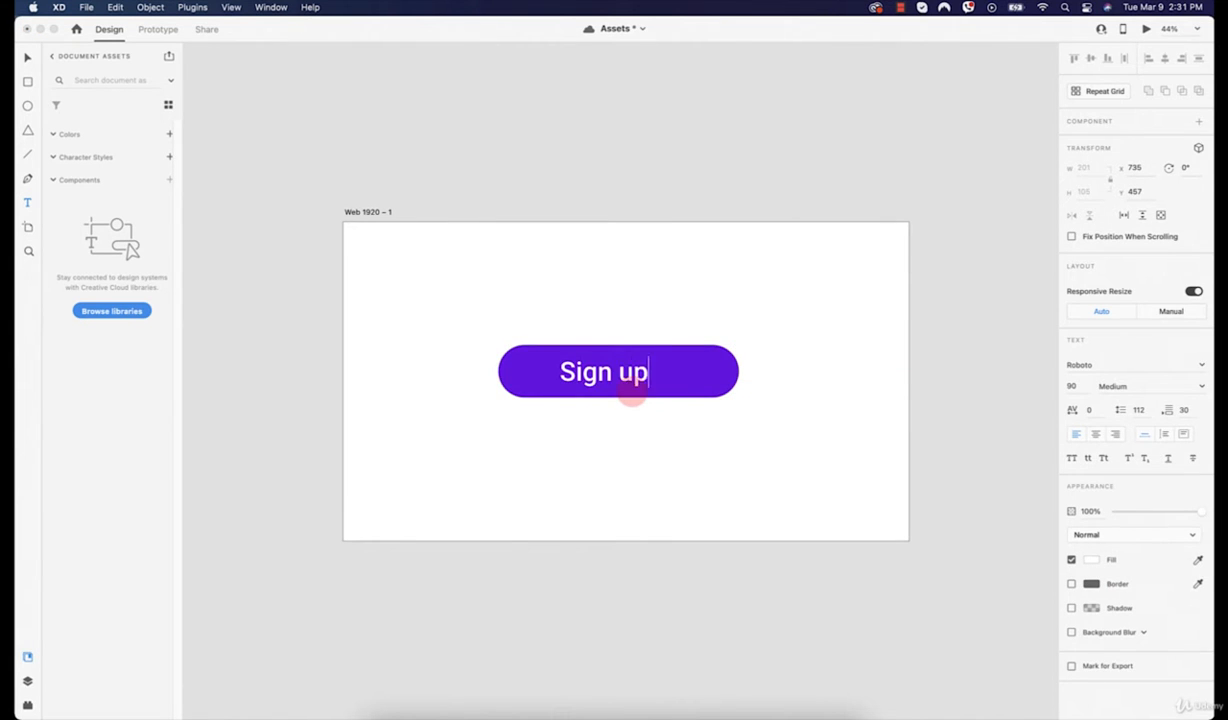
left_click(25, 58)
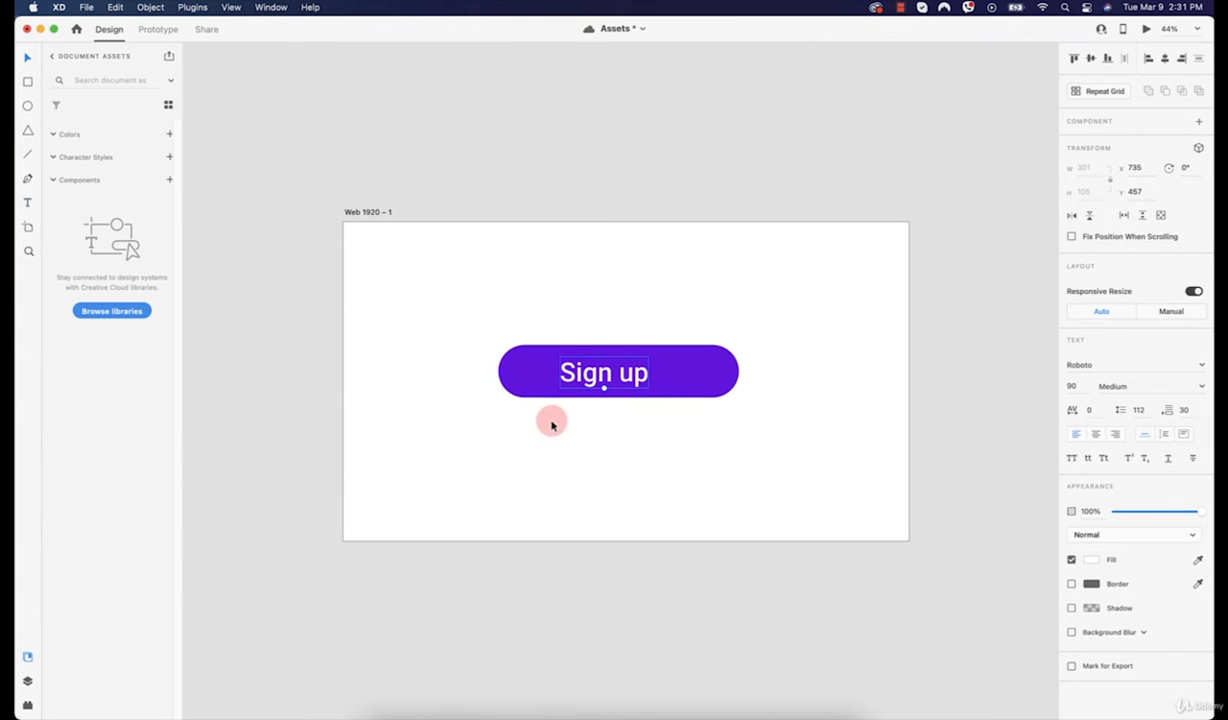
left_click_drag(620, 378, 638, 373)
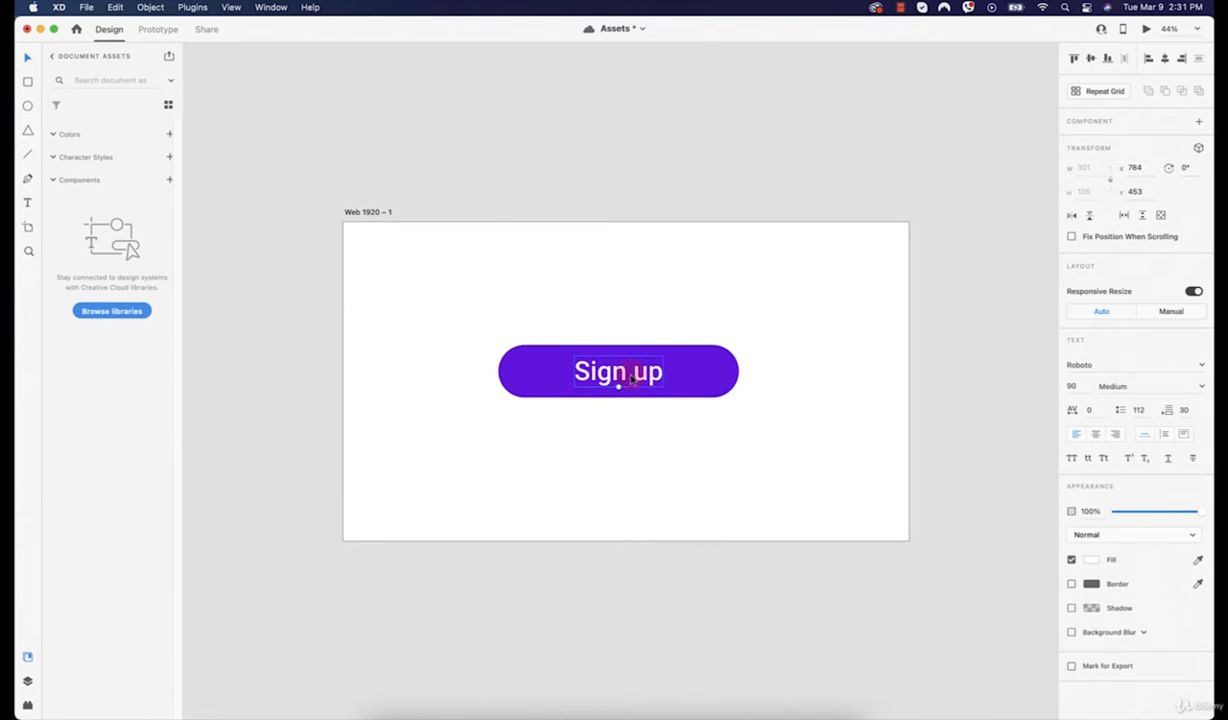
left_click(558, 472)
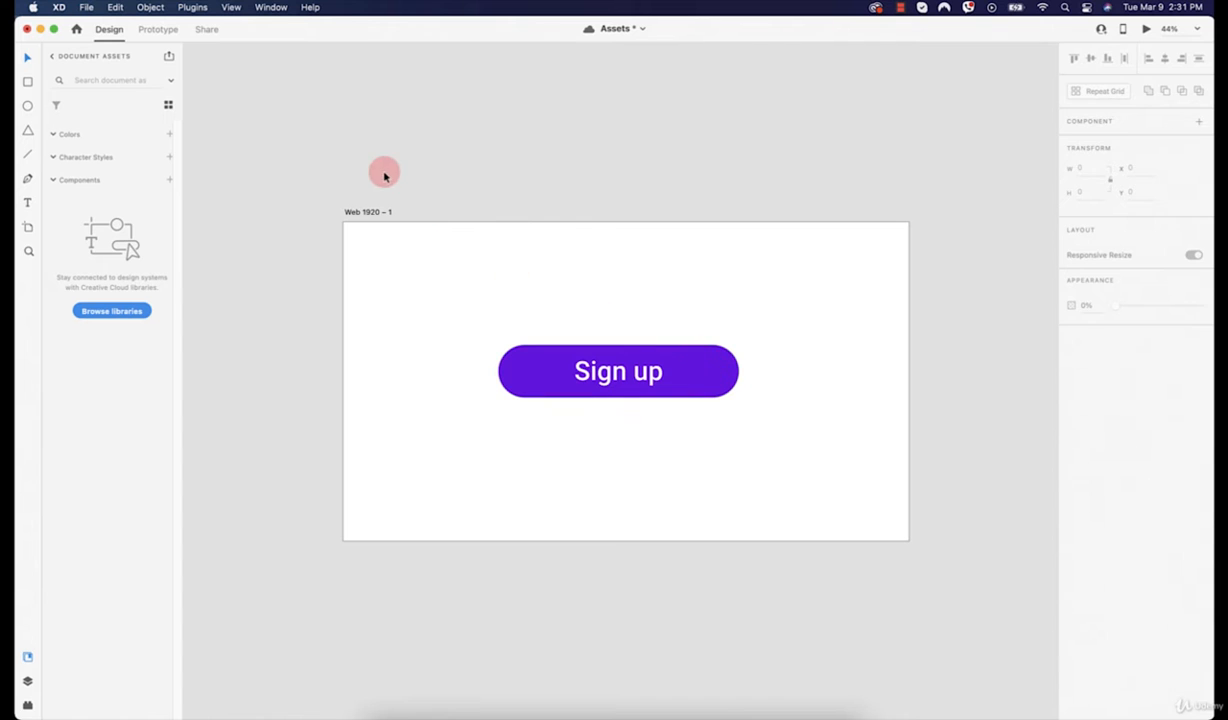
- Save the purple button shape's fill and border colors to the document assets
left_click(510, 365)
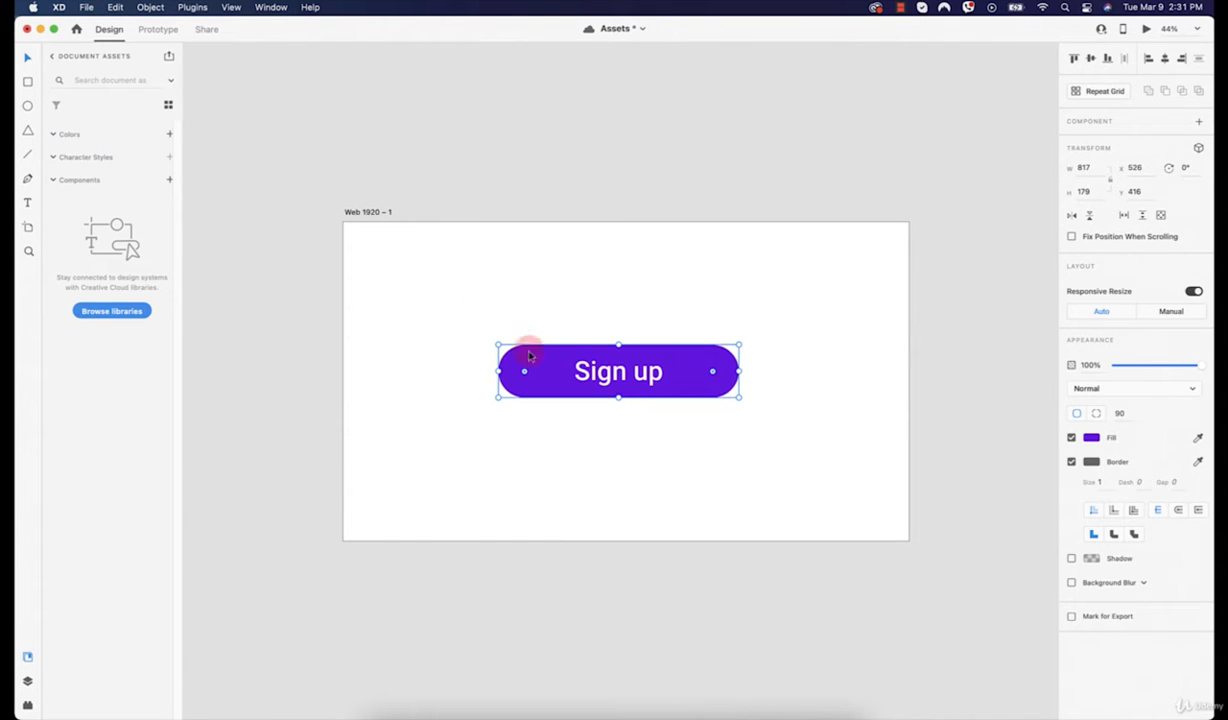
double_click(605, 383)
left_click(166, 157)
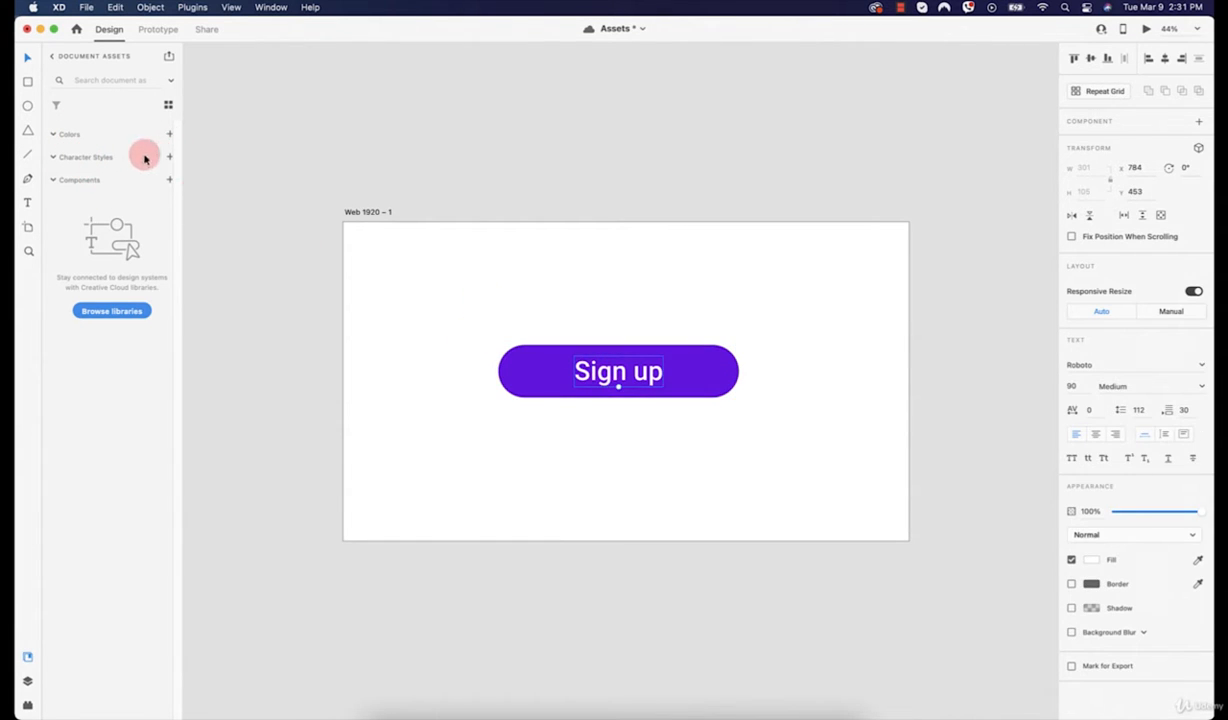
left_click(469, 294)
left_click(537, 377)
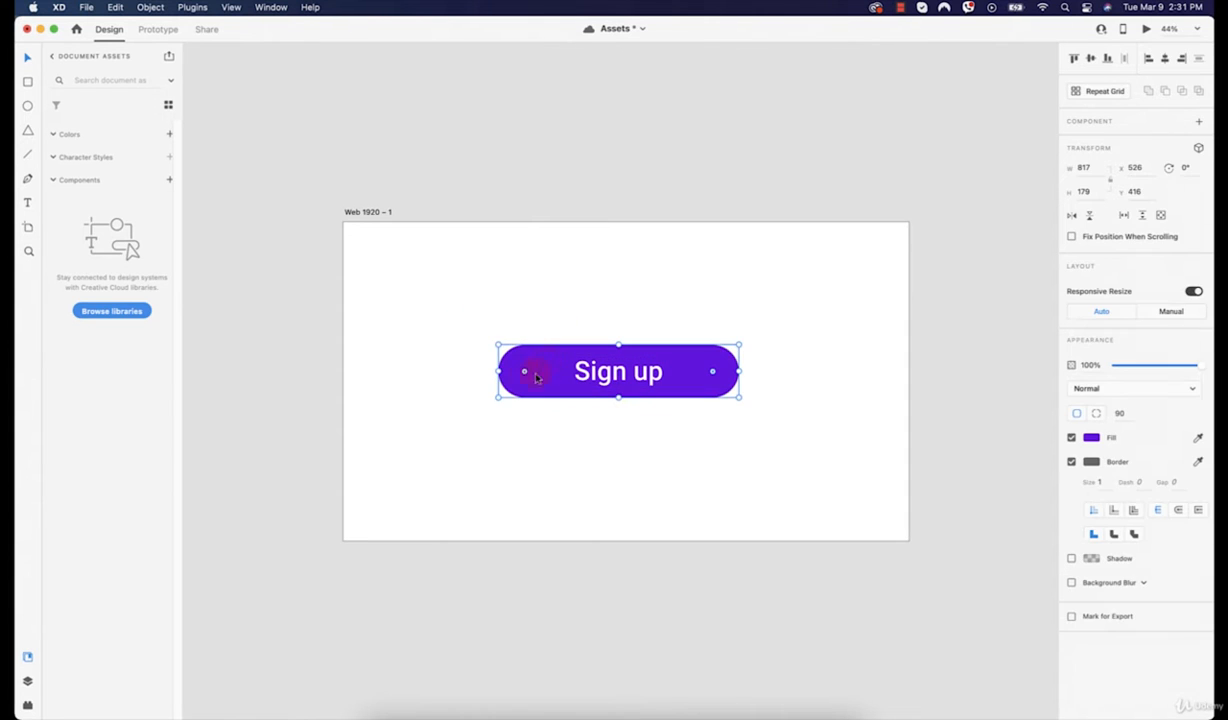
left_click(168, 134)
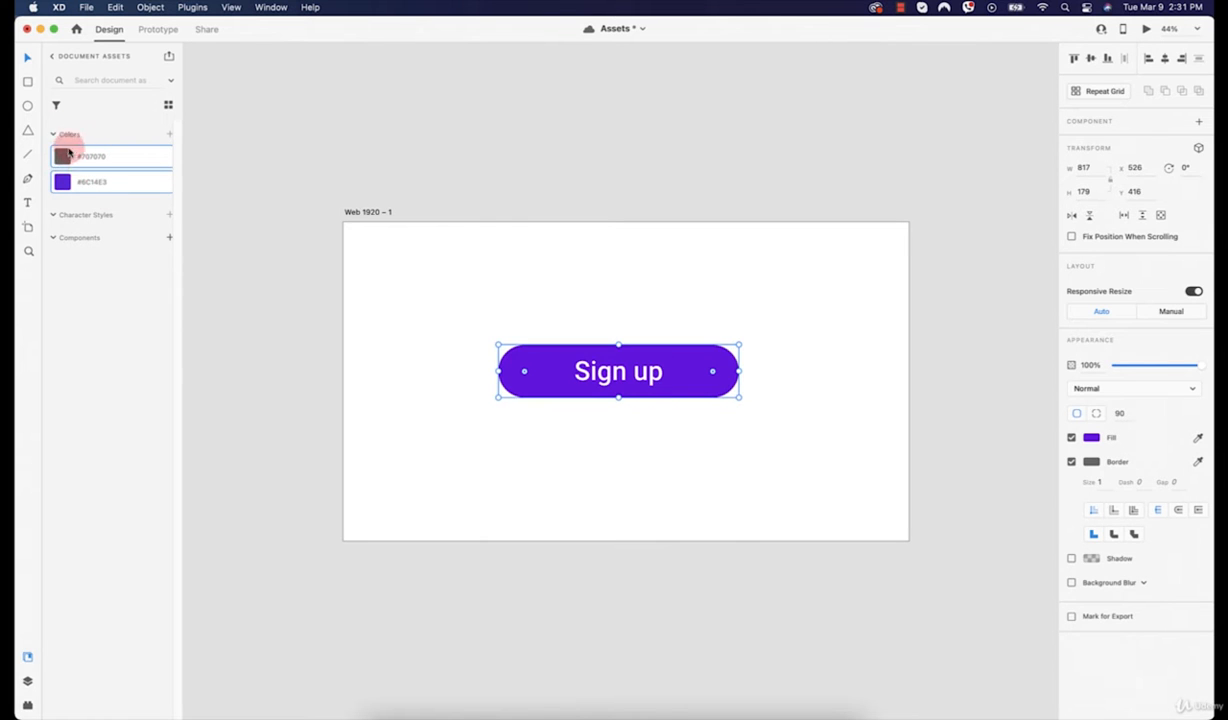
left_click(191, 202)
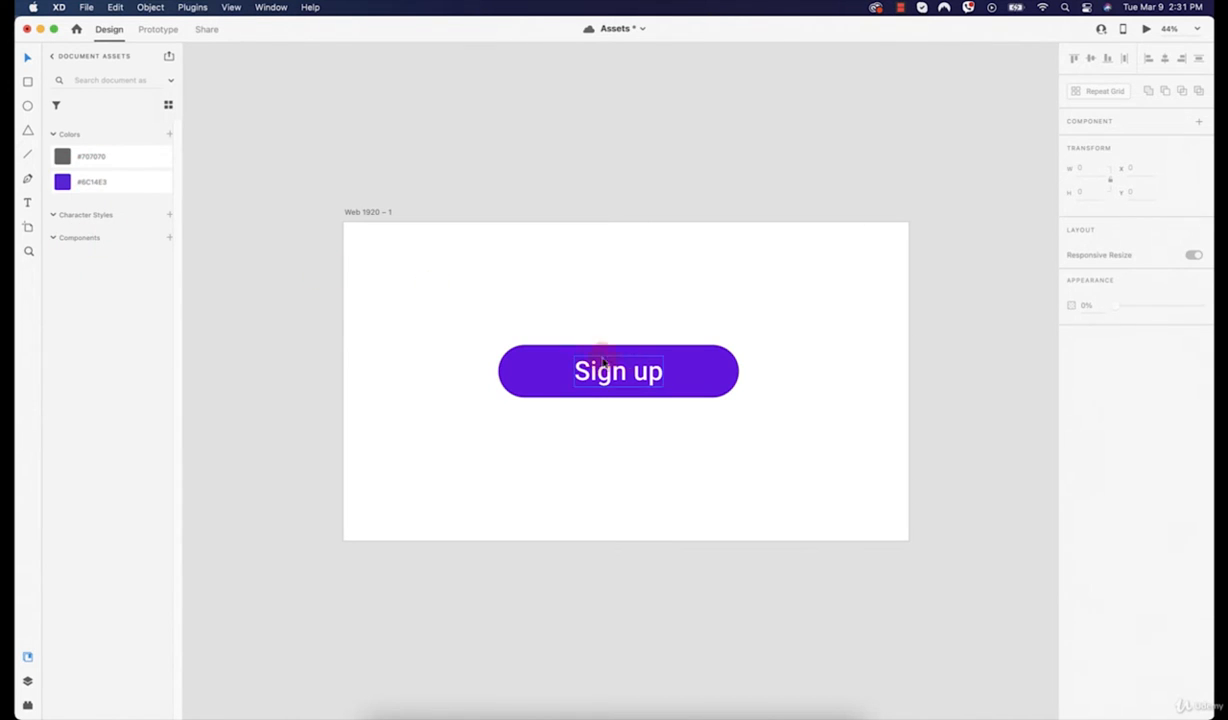
- Save the button shape and its "Sign up" text together as a component in the document assets
left_click(521, 370)
left_click(507, 332)
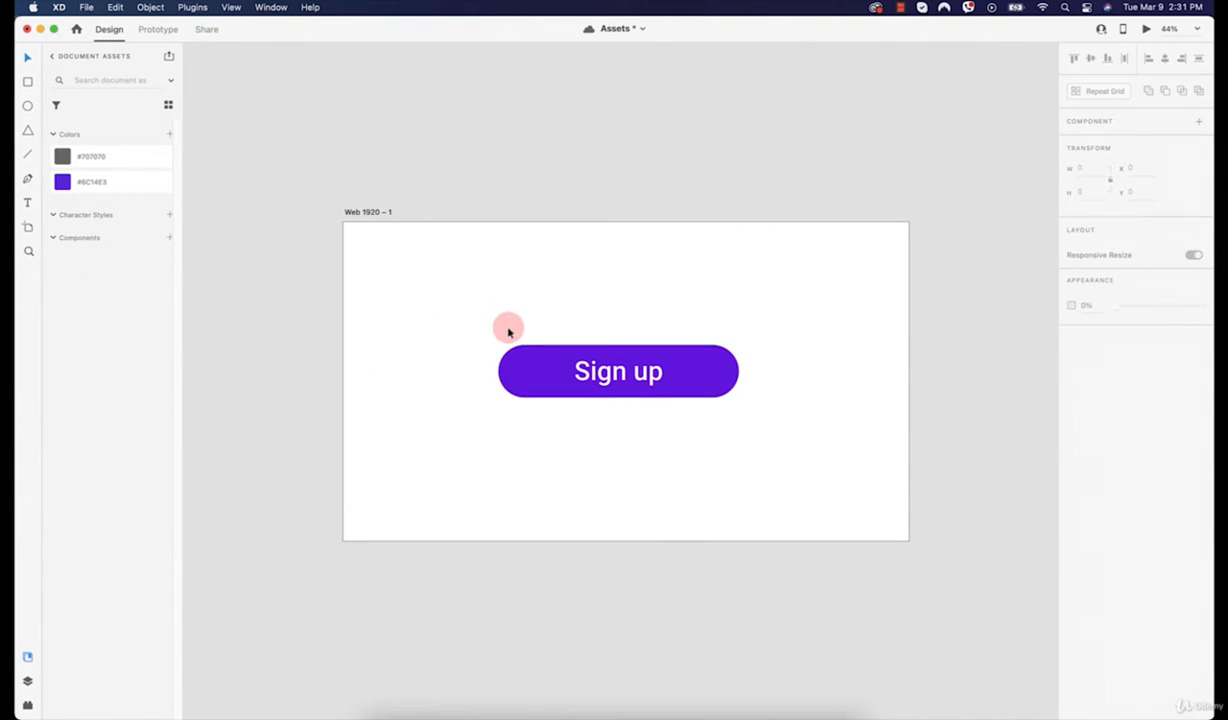
left_click_drag(412, 310, 760, 430)
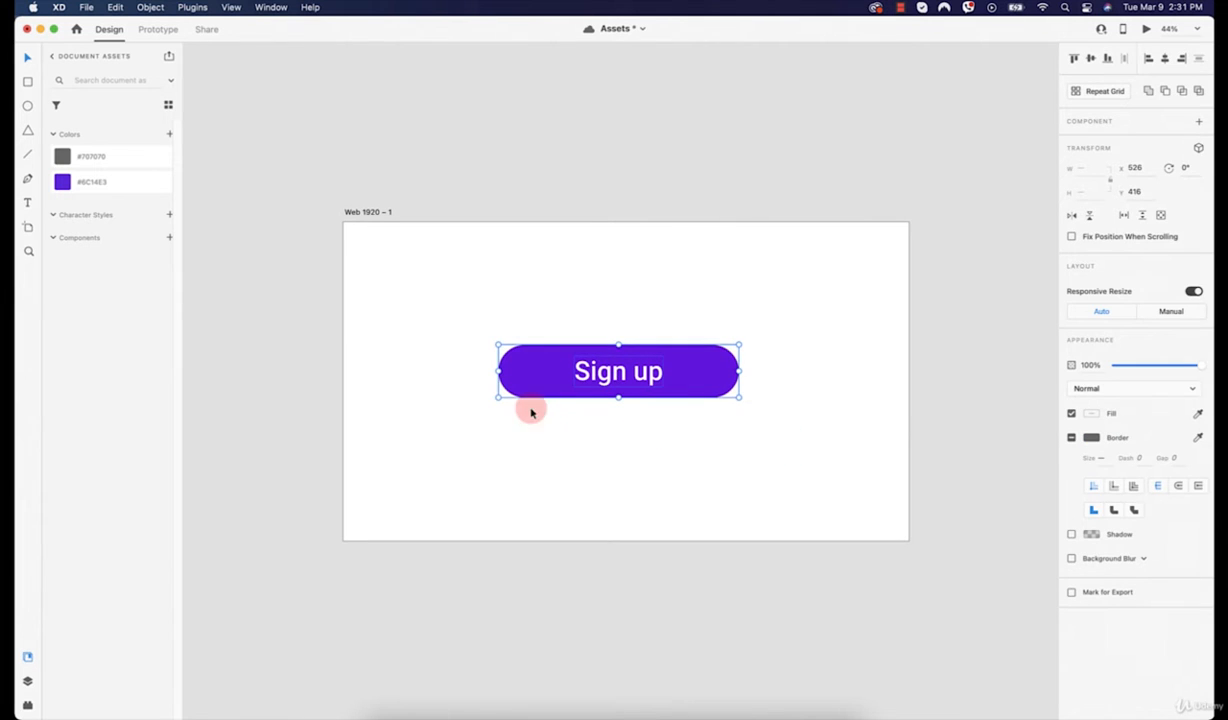
left_click(168, 240)
double_click(79, 263)
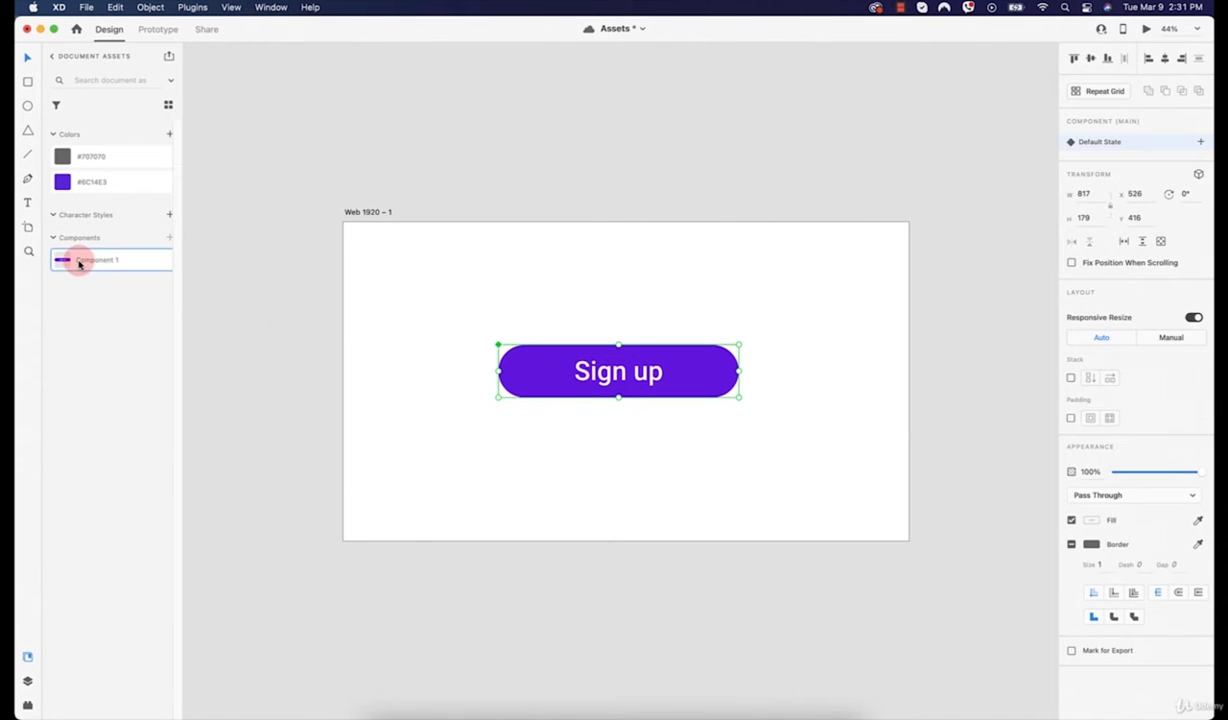
left_click(98, 326)
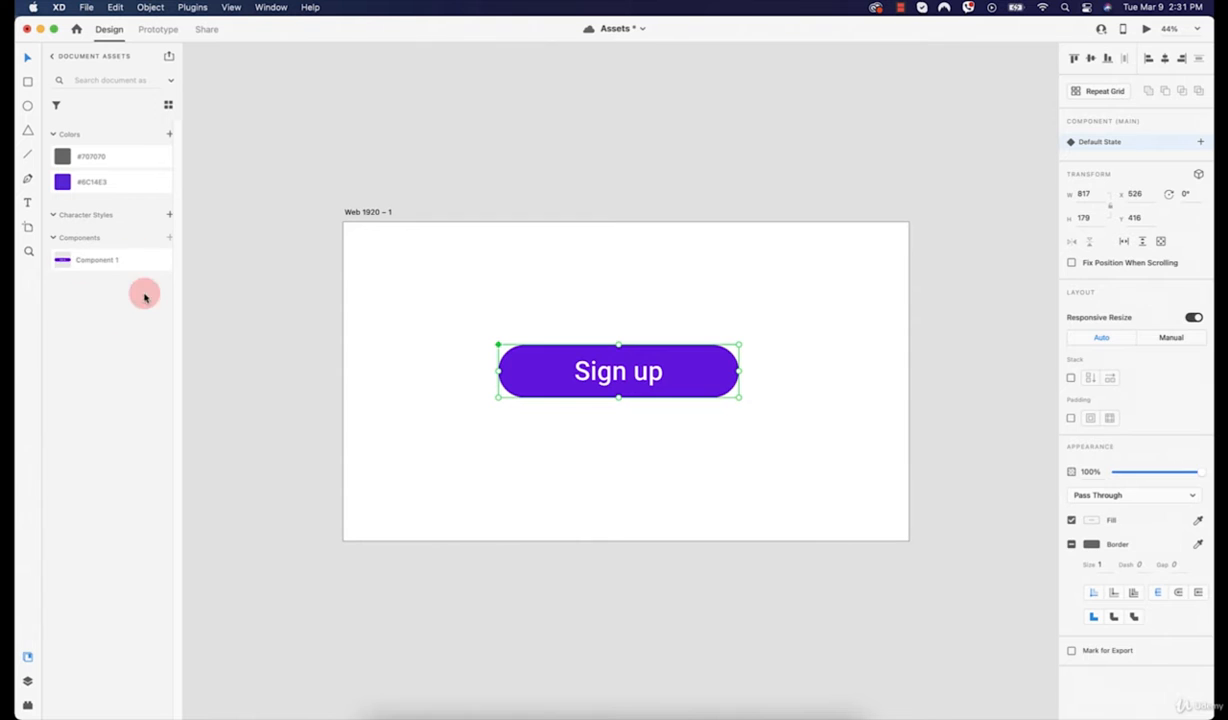
left_click(458, 304)
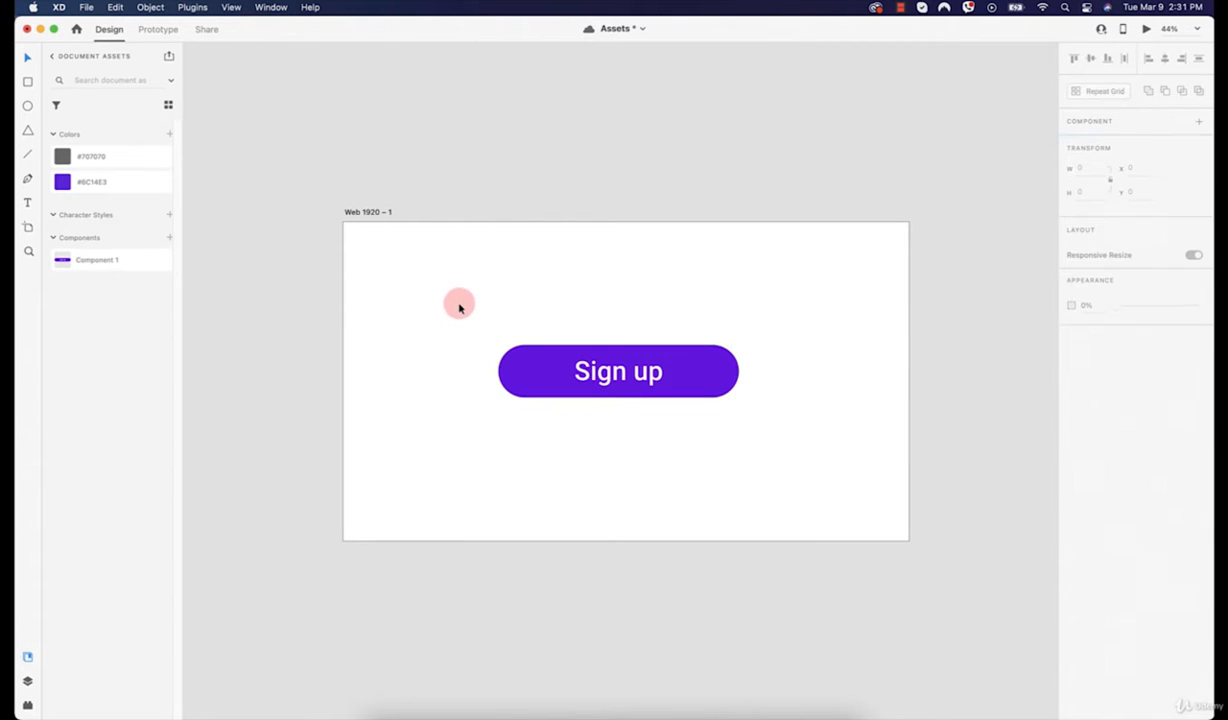
- Move the "Sign up" component from the artboard's centre toward its upper-left area
left_click(641, 384)
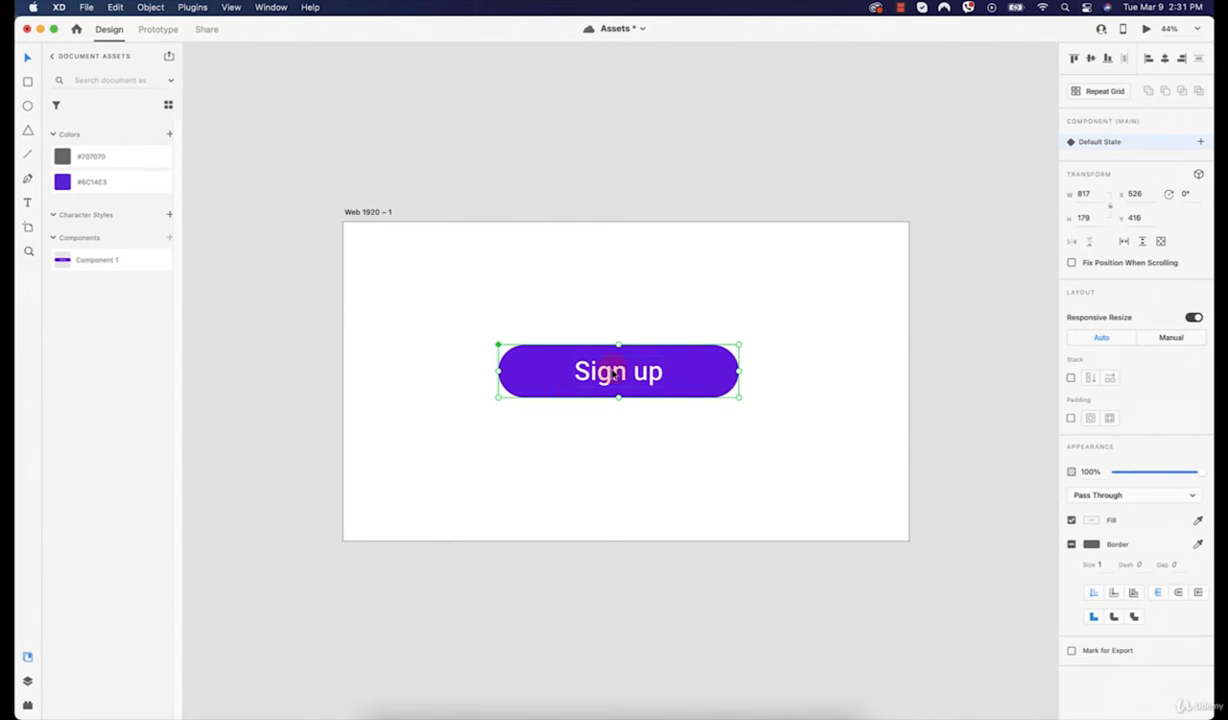
left_click_drag(589, 375, 526, 346)
double_click(525, 346)
left_click(535, 405)
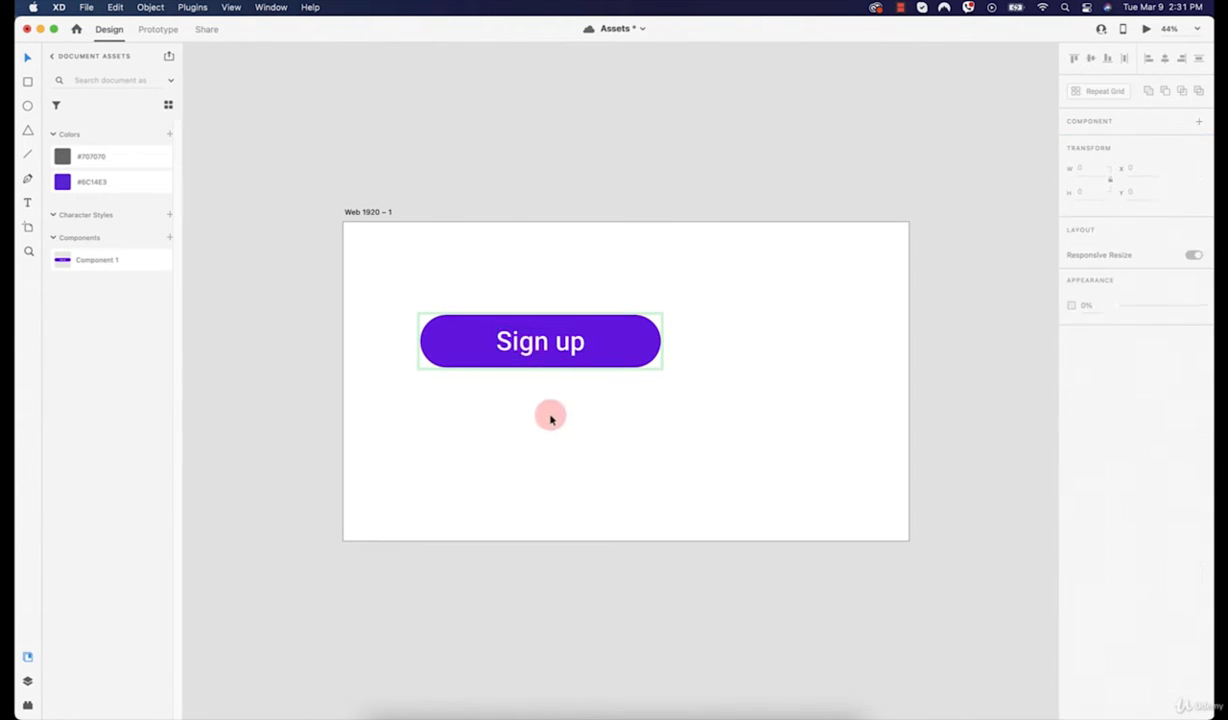
- Save the "Sign up" label's text formatting as a character style in the document assets
left_click(540, 345)
double_click(537, 350)
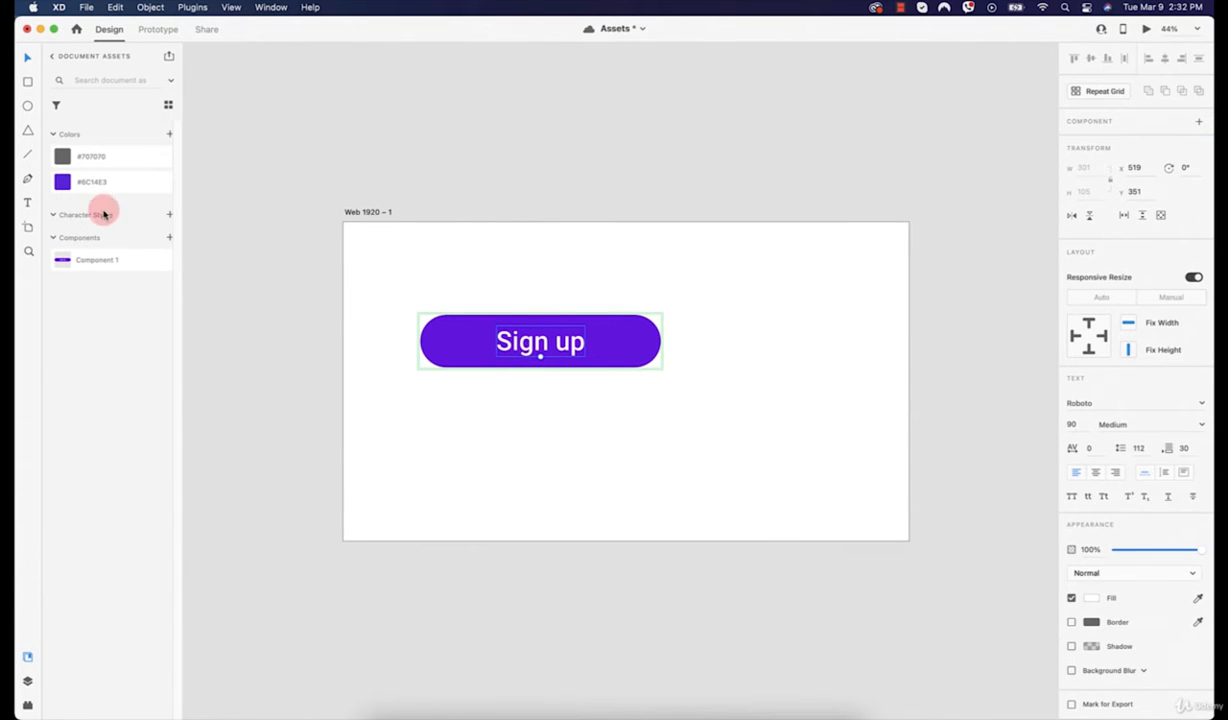
left_click(169, 215)
left_click(115, 237)
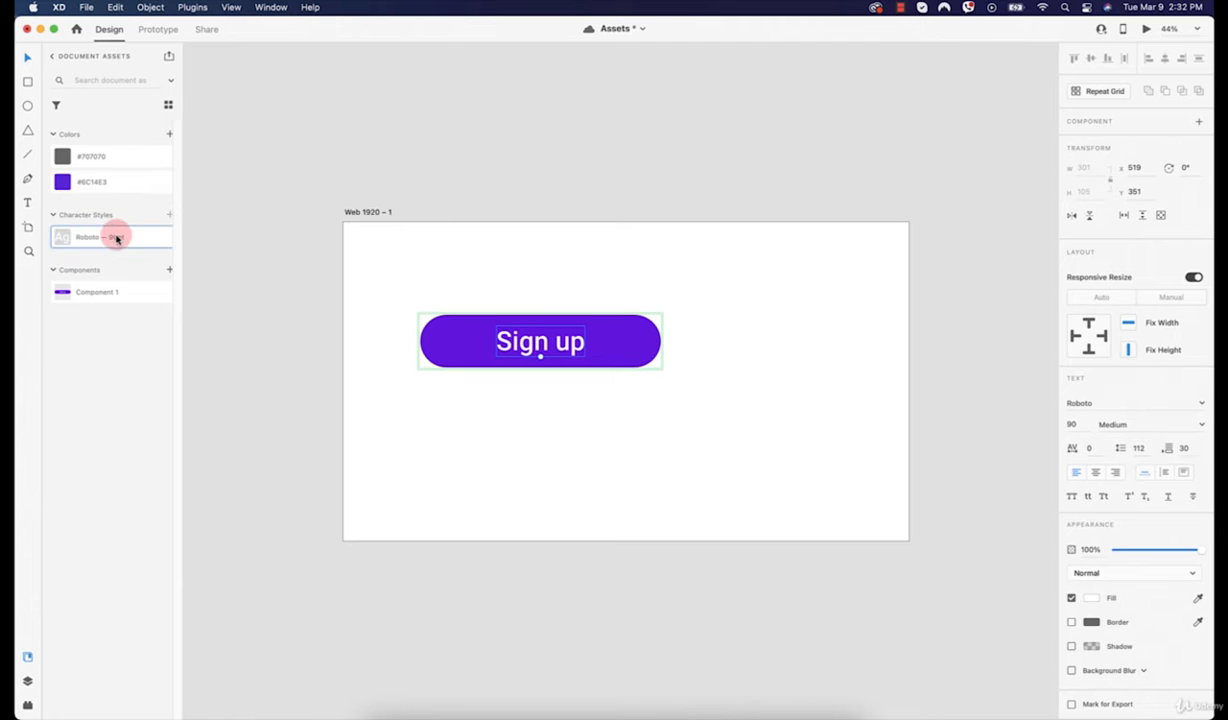
left_click(503, 291)
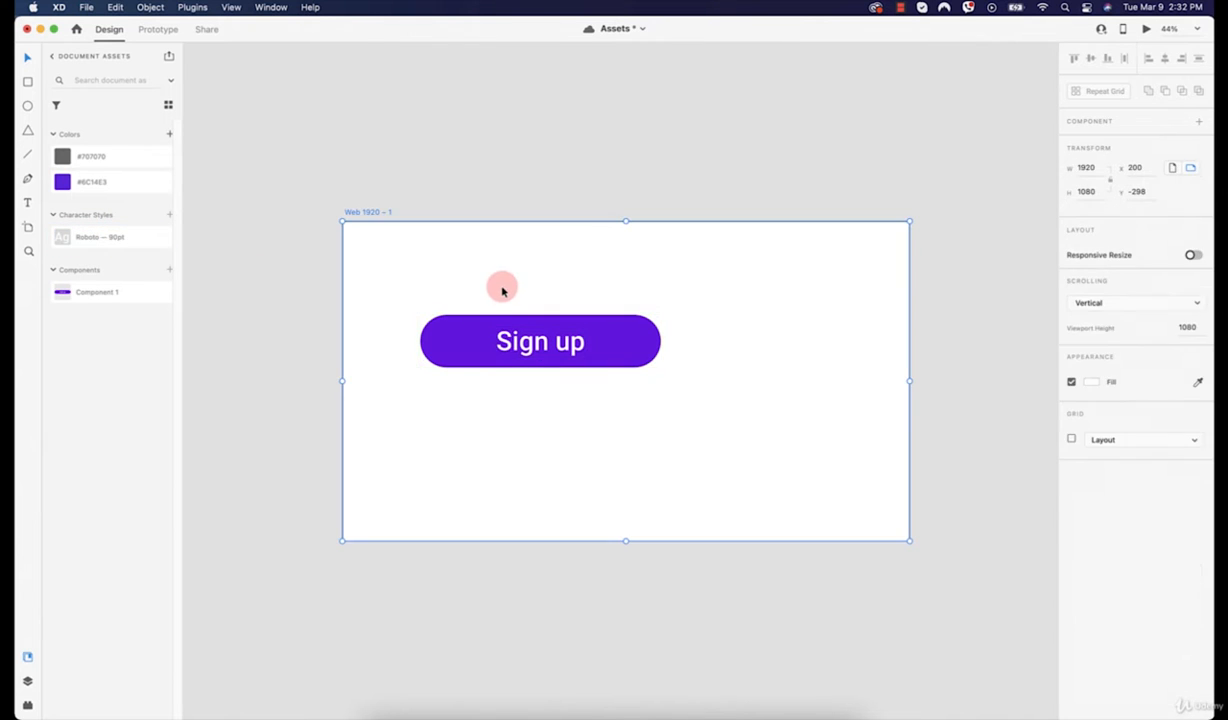
- Place the "Sign up" component close to the artboard's upper-left corner
left_click(521, 342)
left_click_drag(521, 342, 456, 288)
left_click(500, 370)
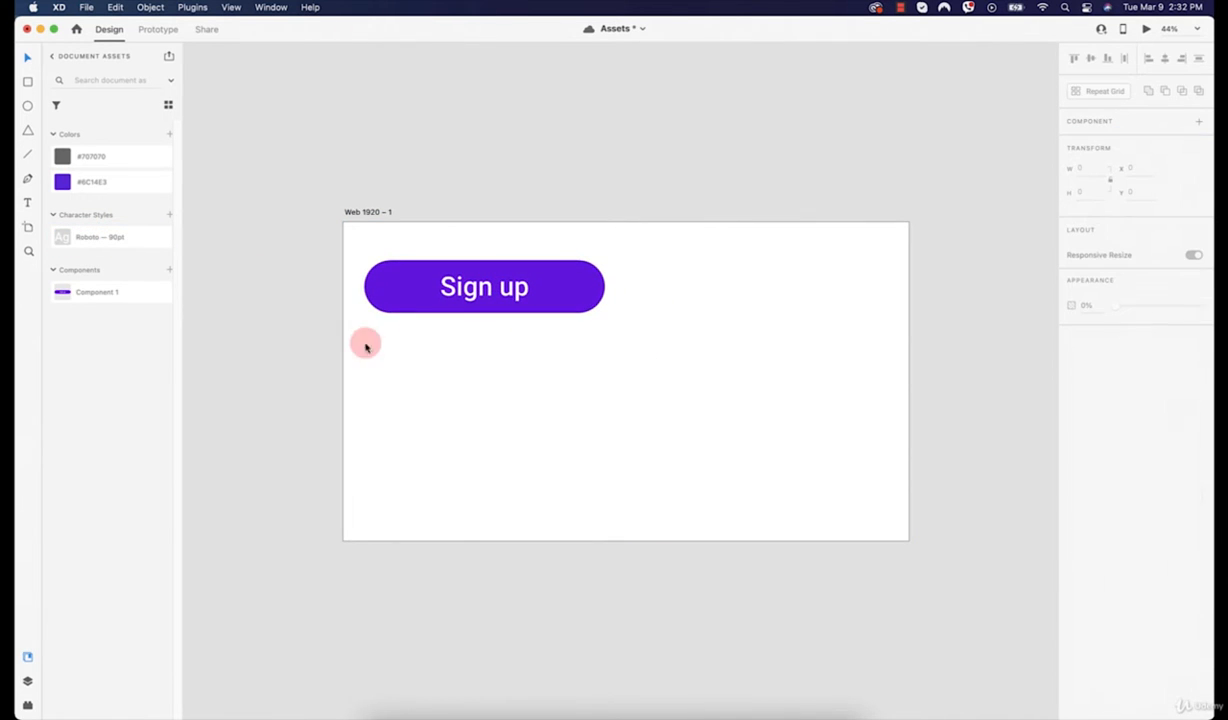
- Draw a rectangle about 912 by 182 below the button and fill it with the saved color #6C14E3
left_click(27, 82)
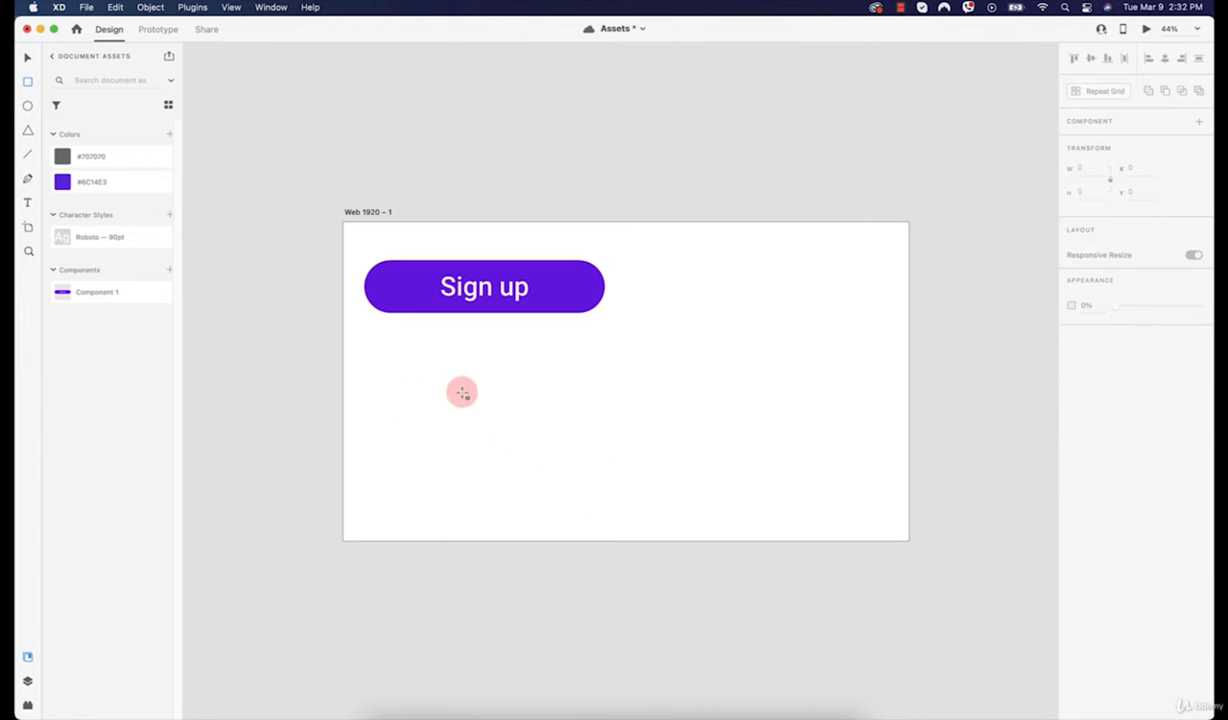
mouse_move(462, 392)
left_mouse_down()
mouse_move(732, 482)
mouse_move(731, 446)
left_mouse_up()
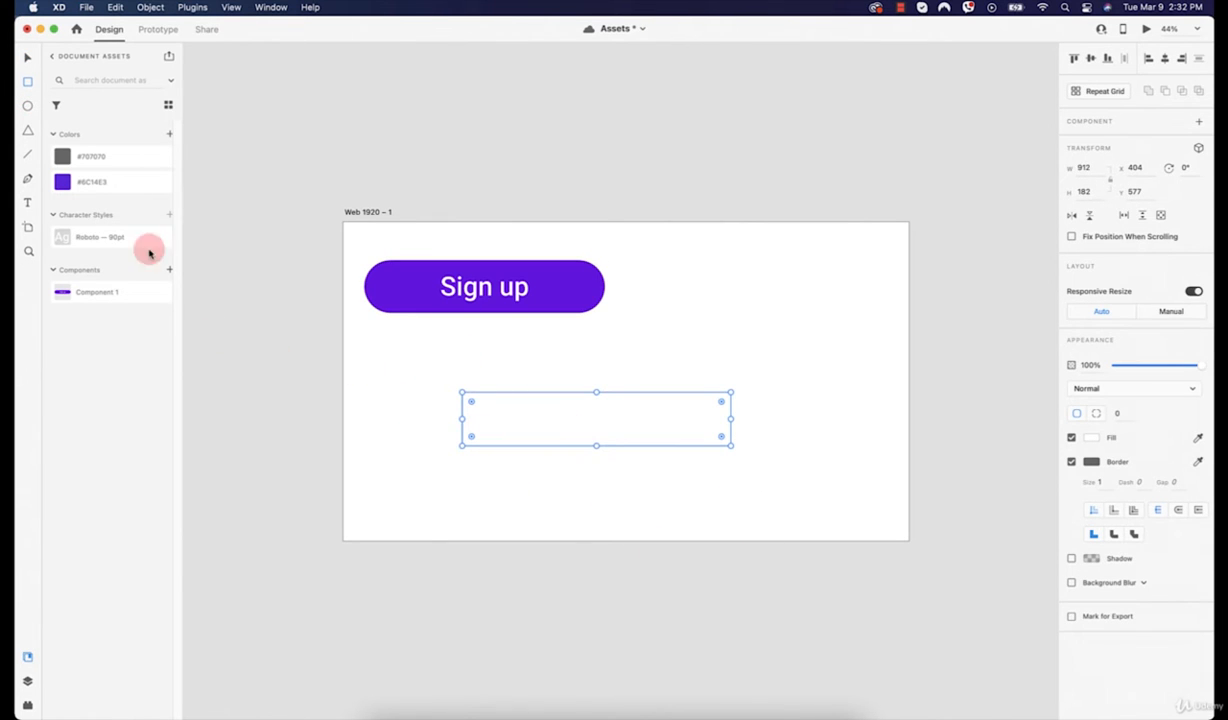
left_click(98, 184)
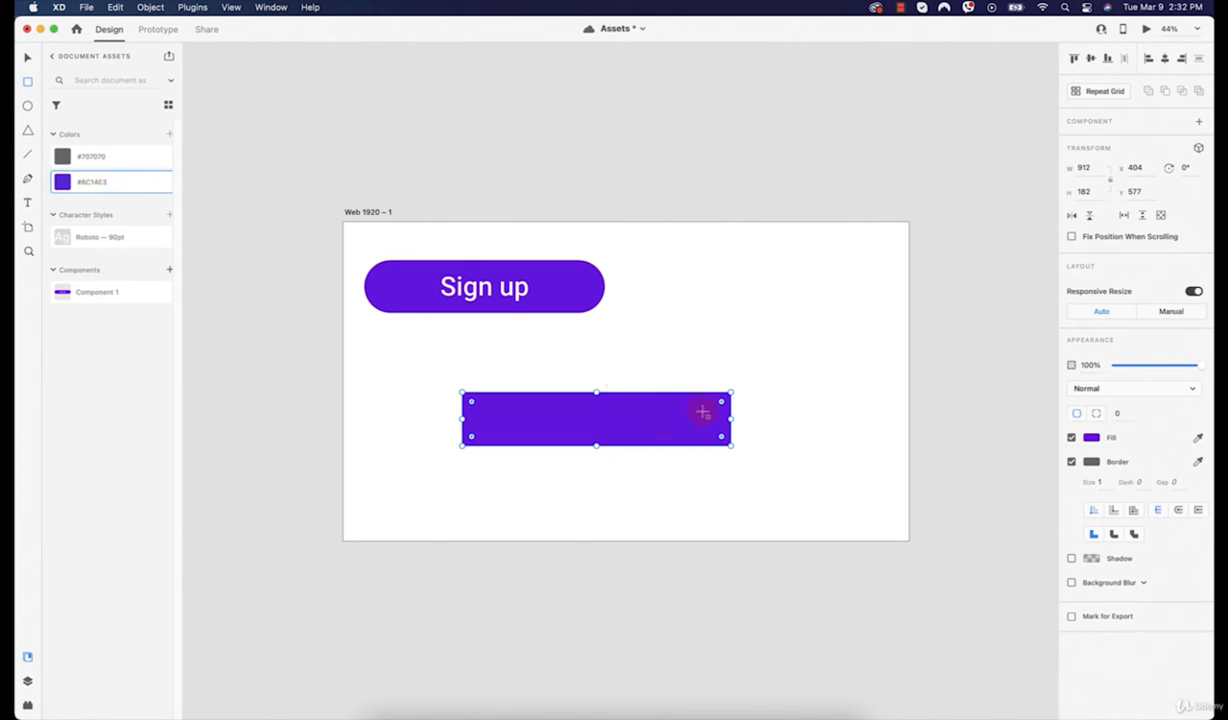
left_click(132, 158)
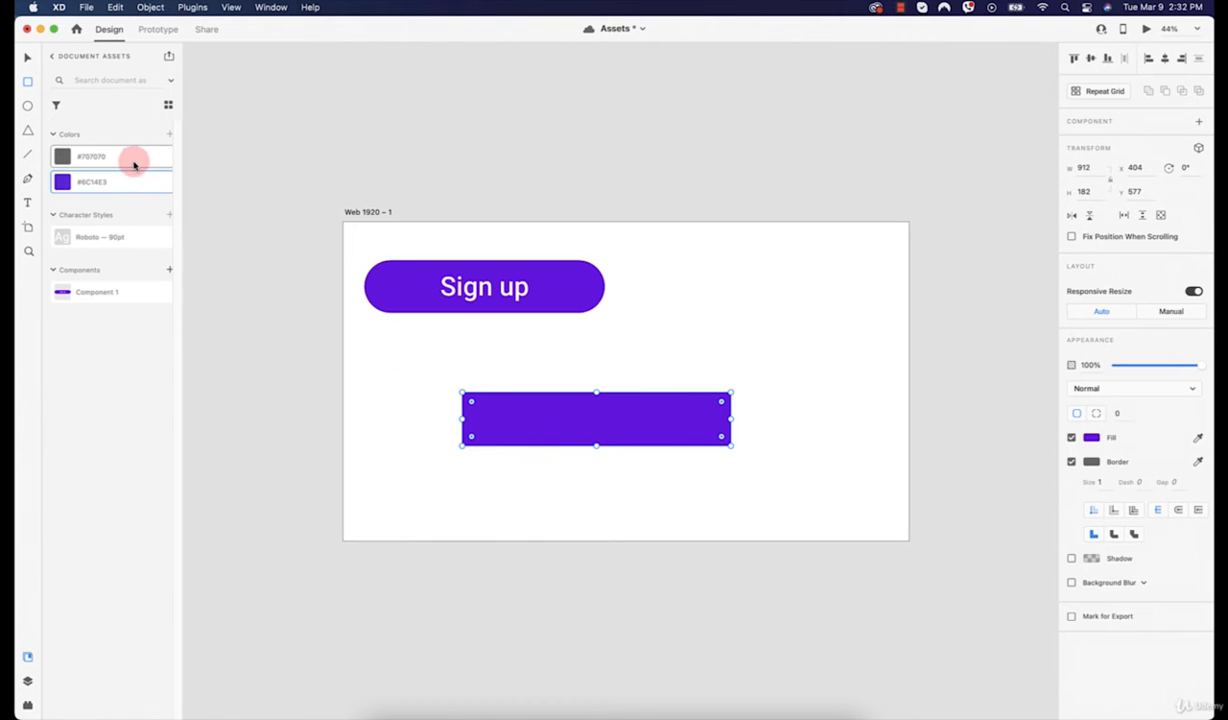
left_click(121, 185)
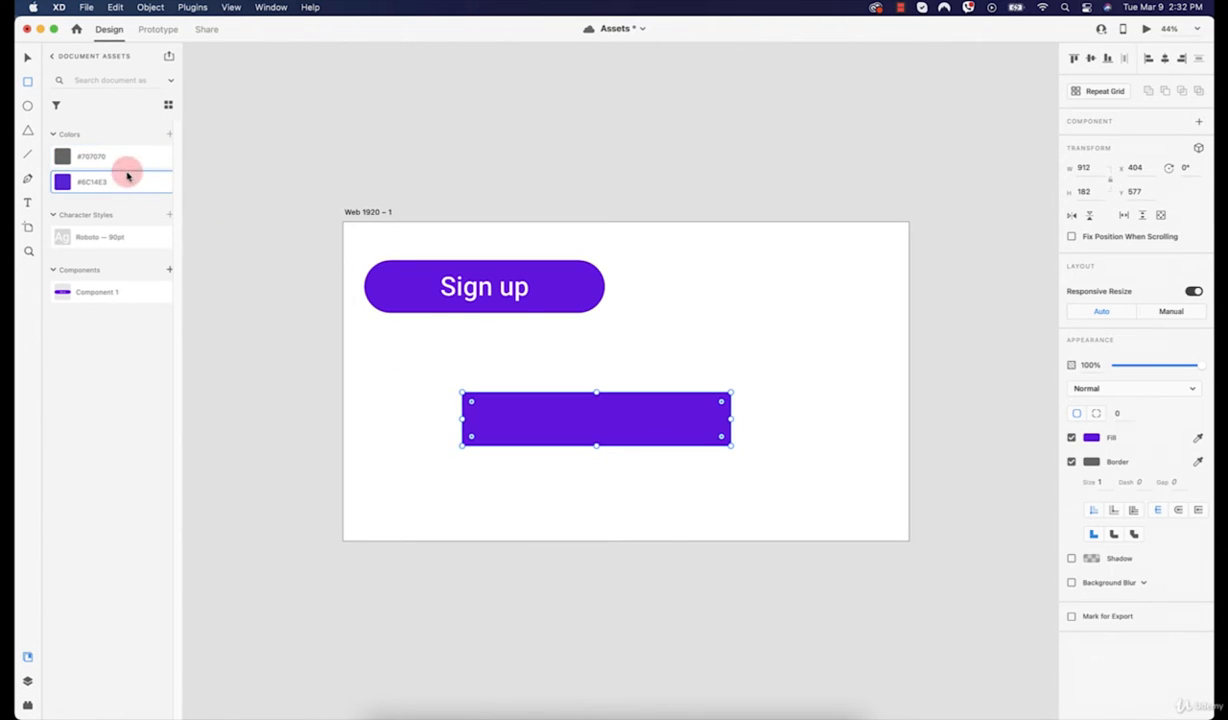
- Position the new rectangle just below the "Sign up" button, aligned with the button's left edge
left_click(30, 57)
left_click_drag(540, 408, 466, 359)
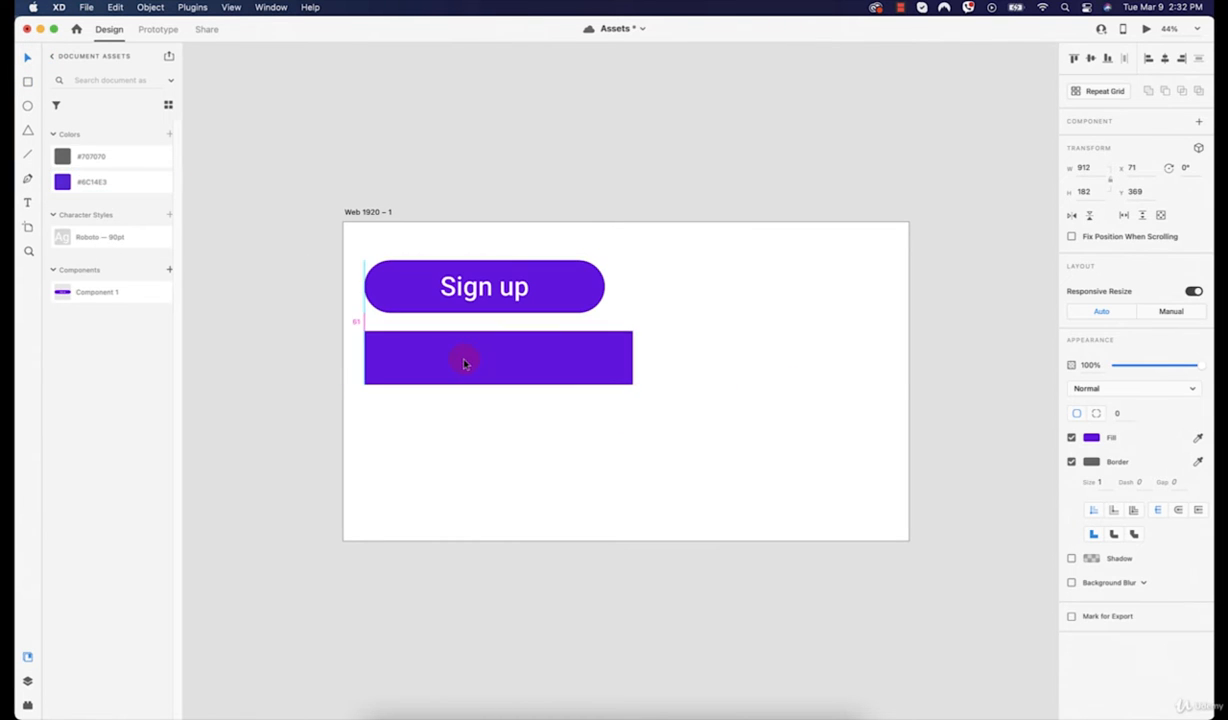
left_click(521, 486)
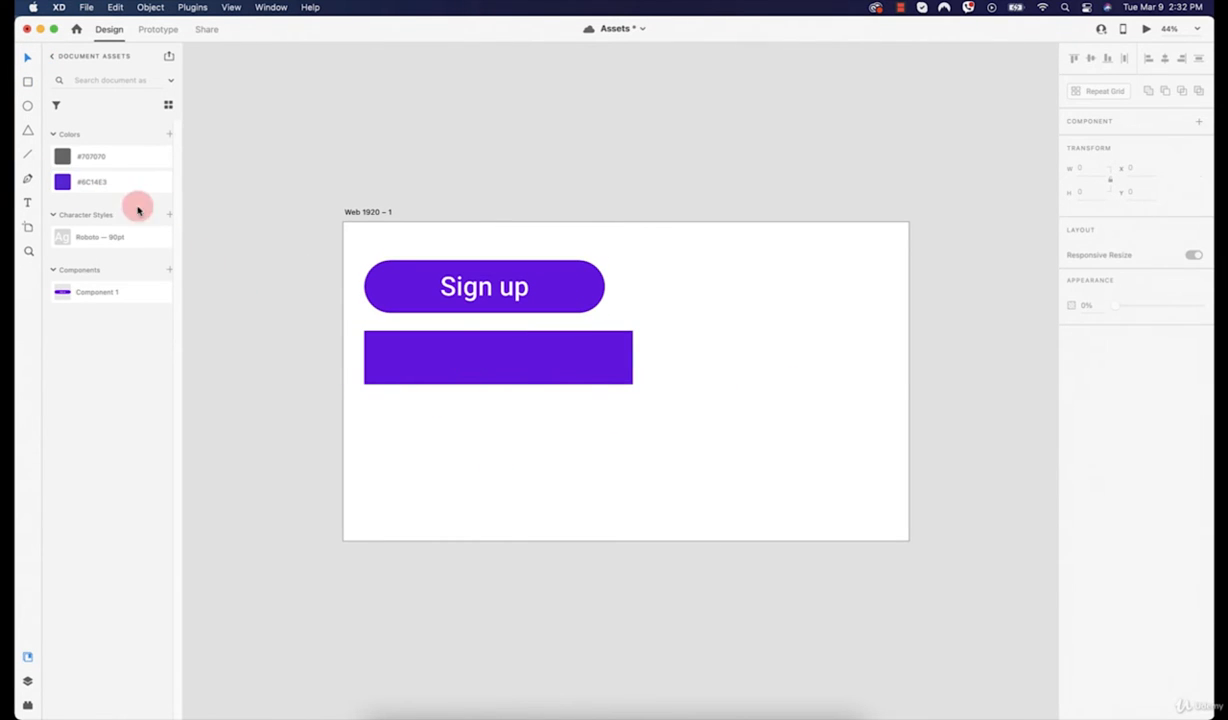
- Edit the saved purple color in the document assets to pink #DD5B7E
right_click(66, 182)
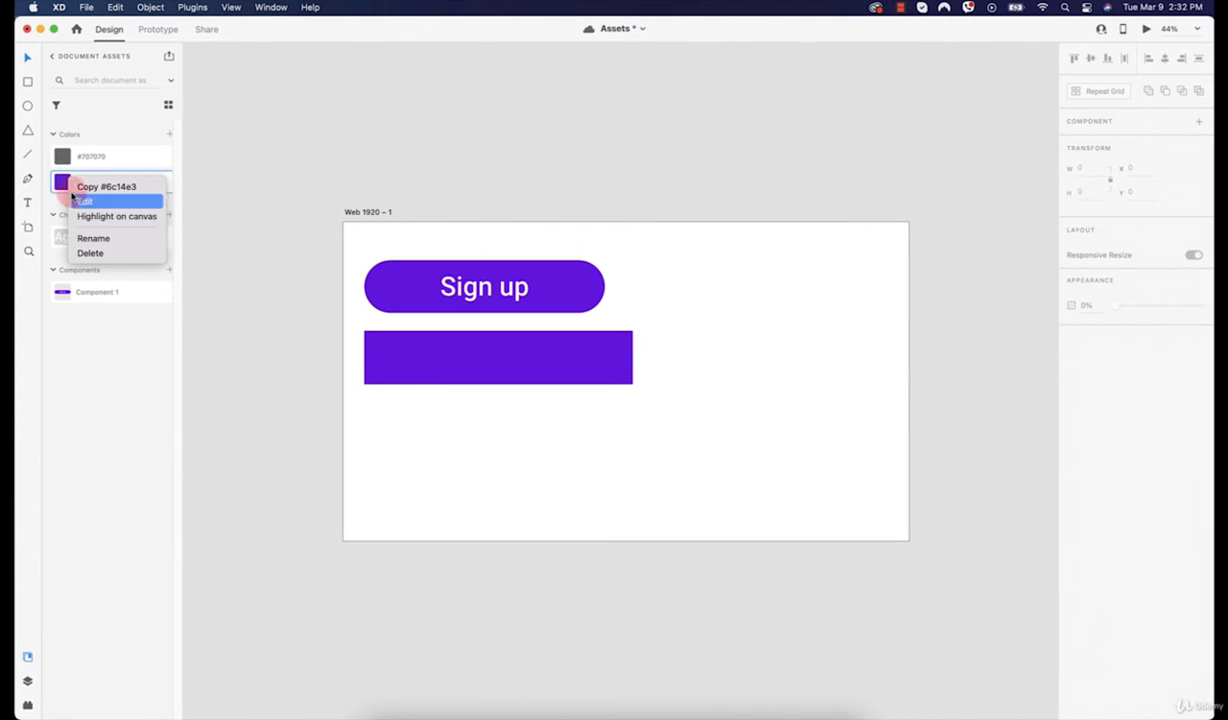
left_click(102, 206)
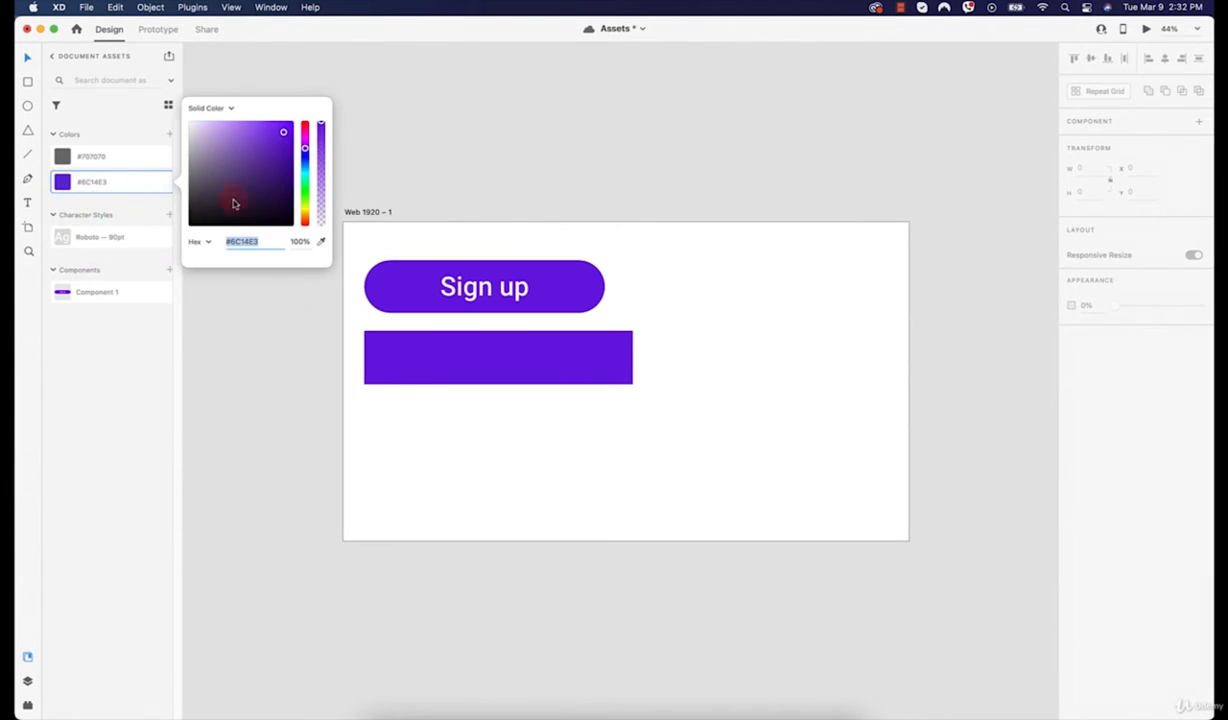
left_click_drag(236, 200, 304, 125)
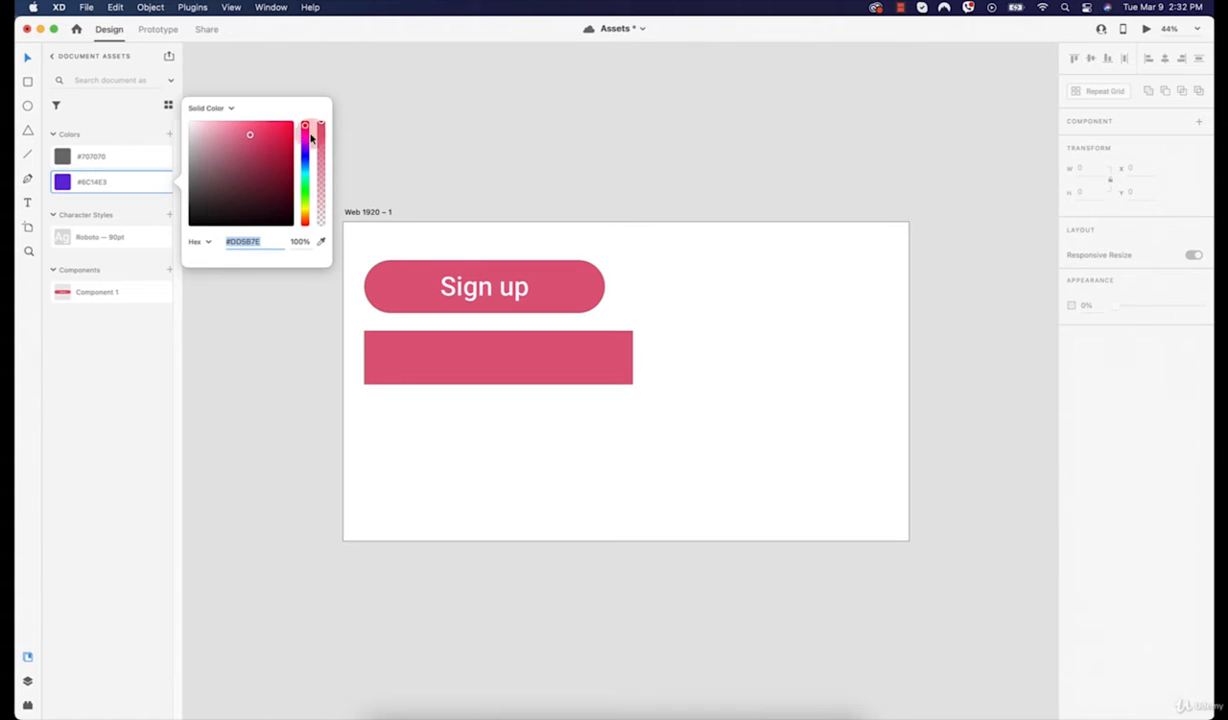
left_click(400, 155)
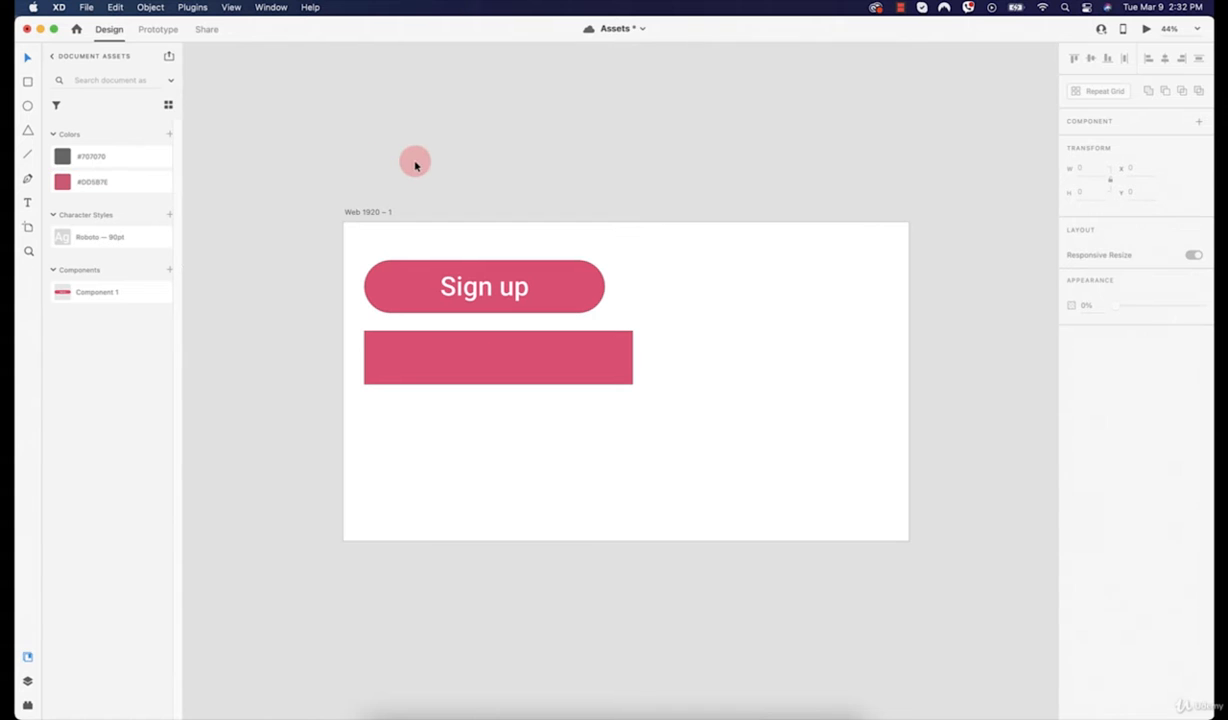
- Edit the saved character style in the document assets to use the Rubik font
left_click(94, 295)
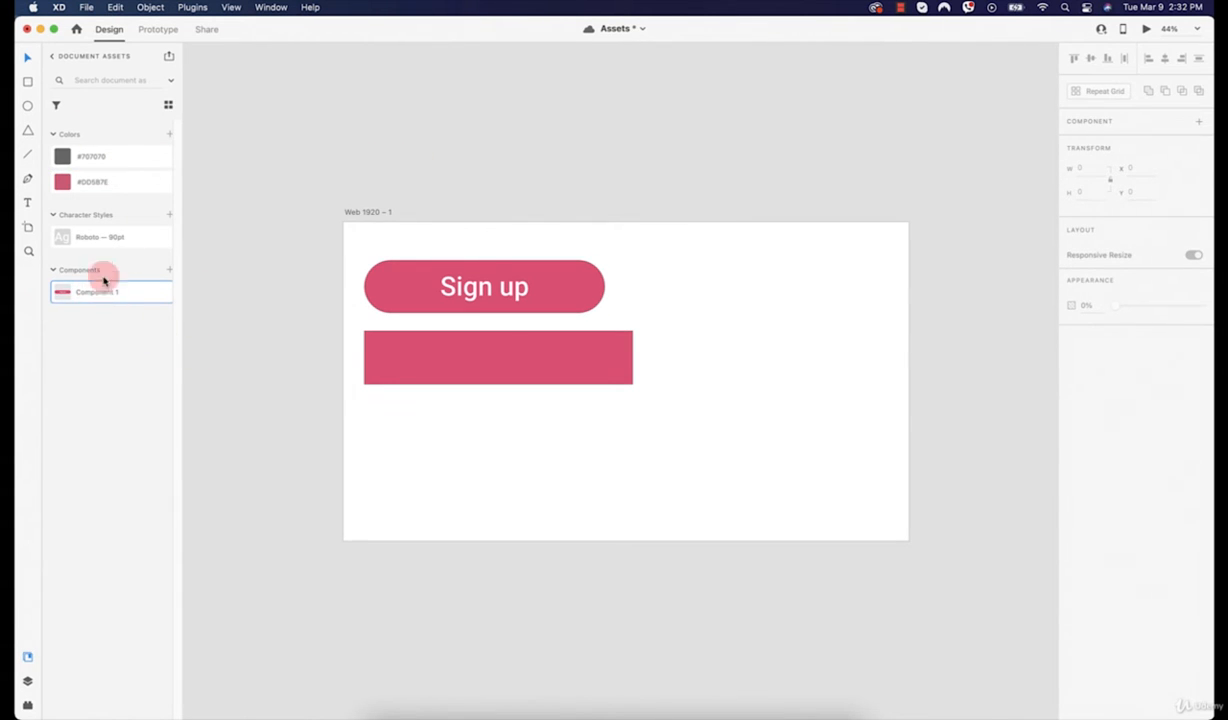
left_click(112, 238)
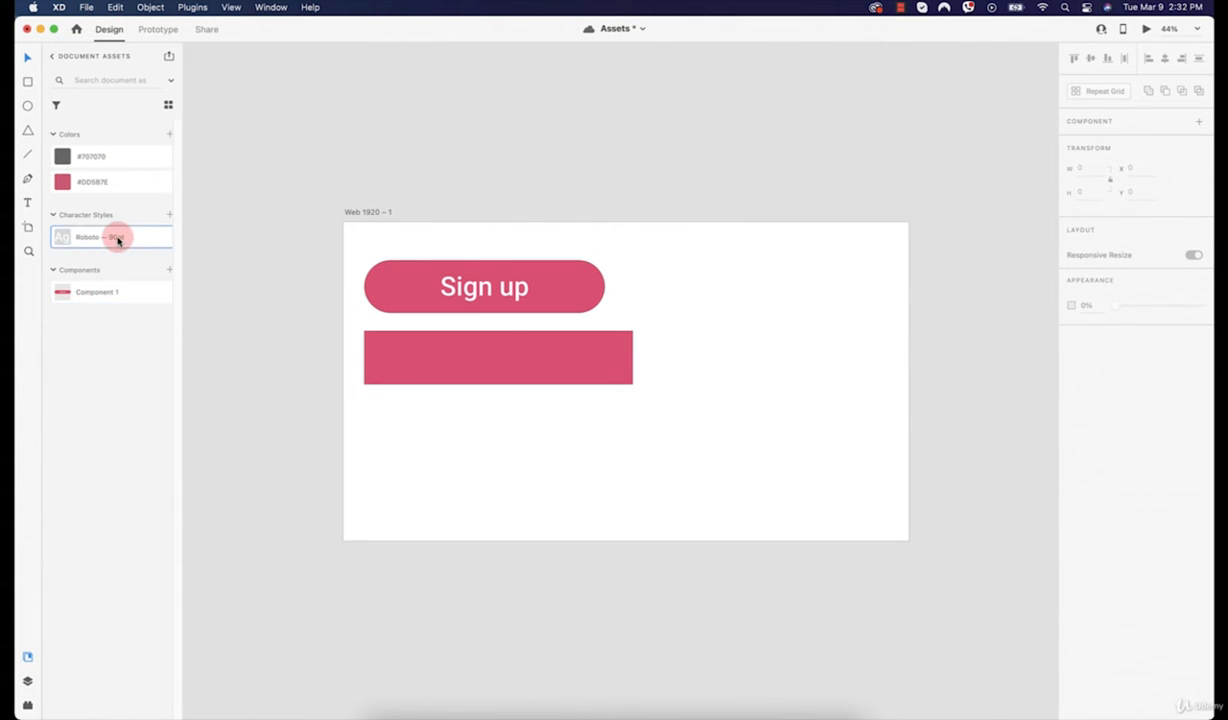
right_click(65, 236)
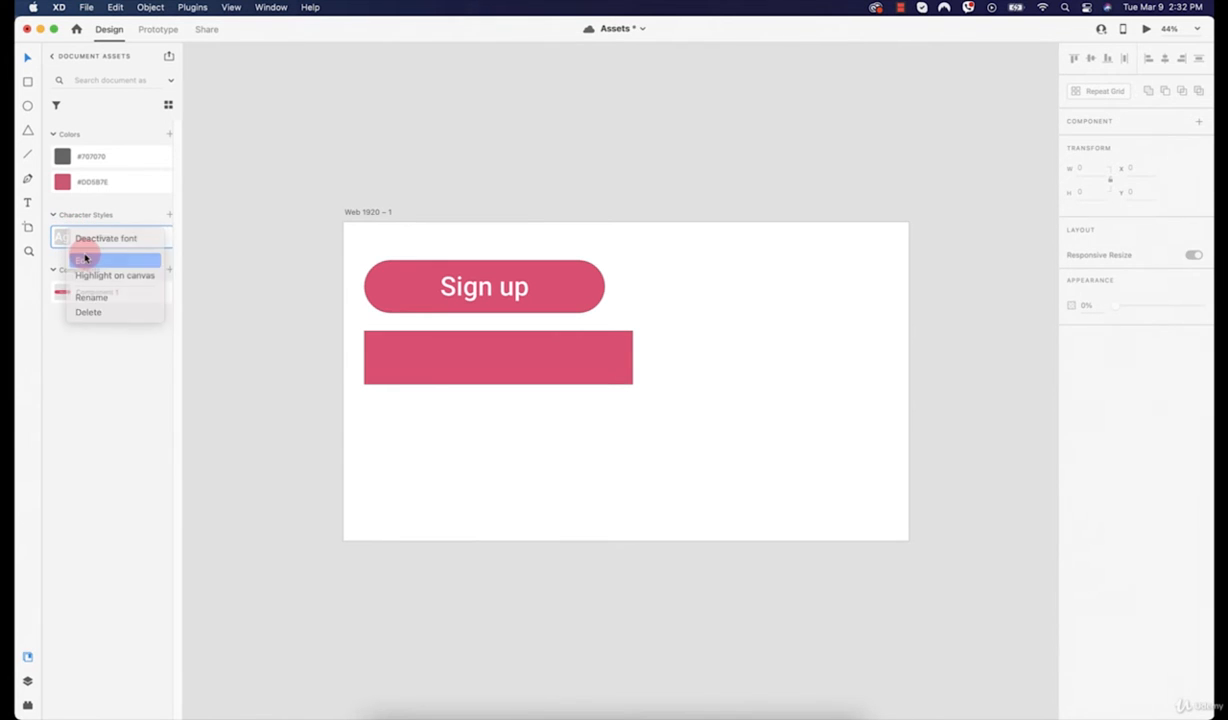
left_click(85, 259)
right_click(70, 237)
left_click(101, 261)
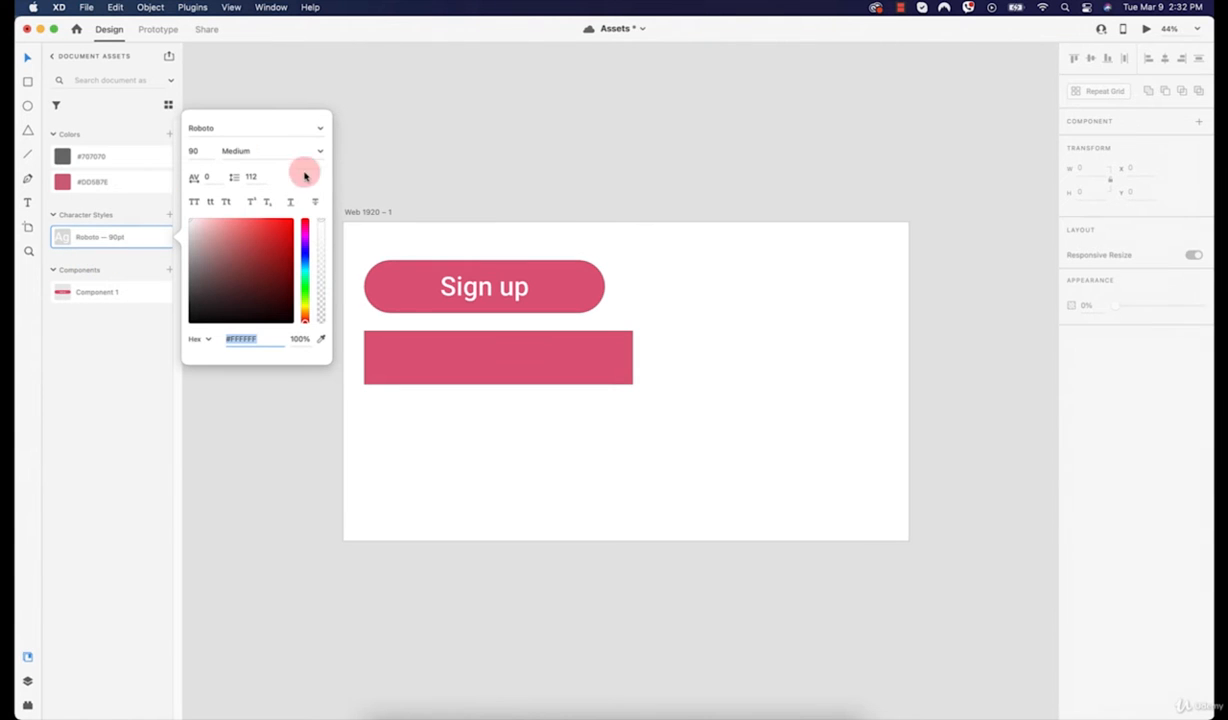
left_click(317, 131)
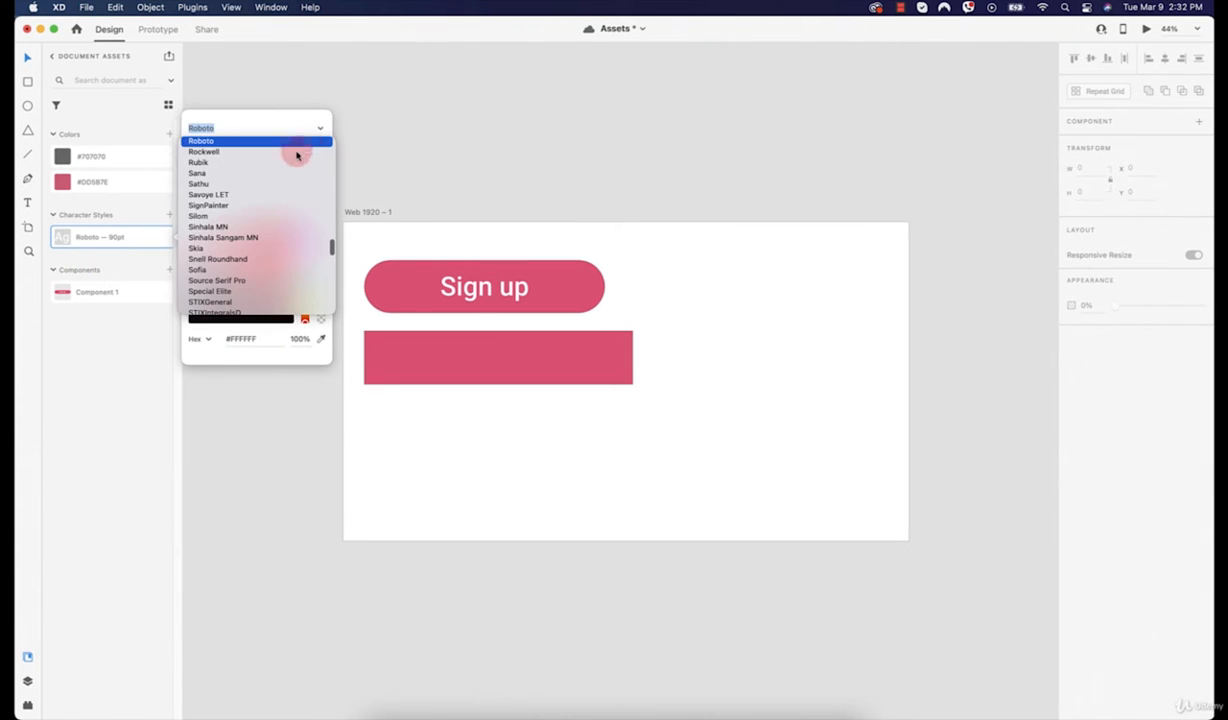
left_click(216, 164)
left_click(305, 173)
left_click_drag(218, 243, 158, 204)
left_click(440, 128)
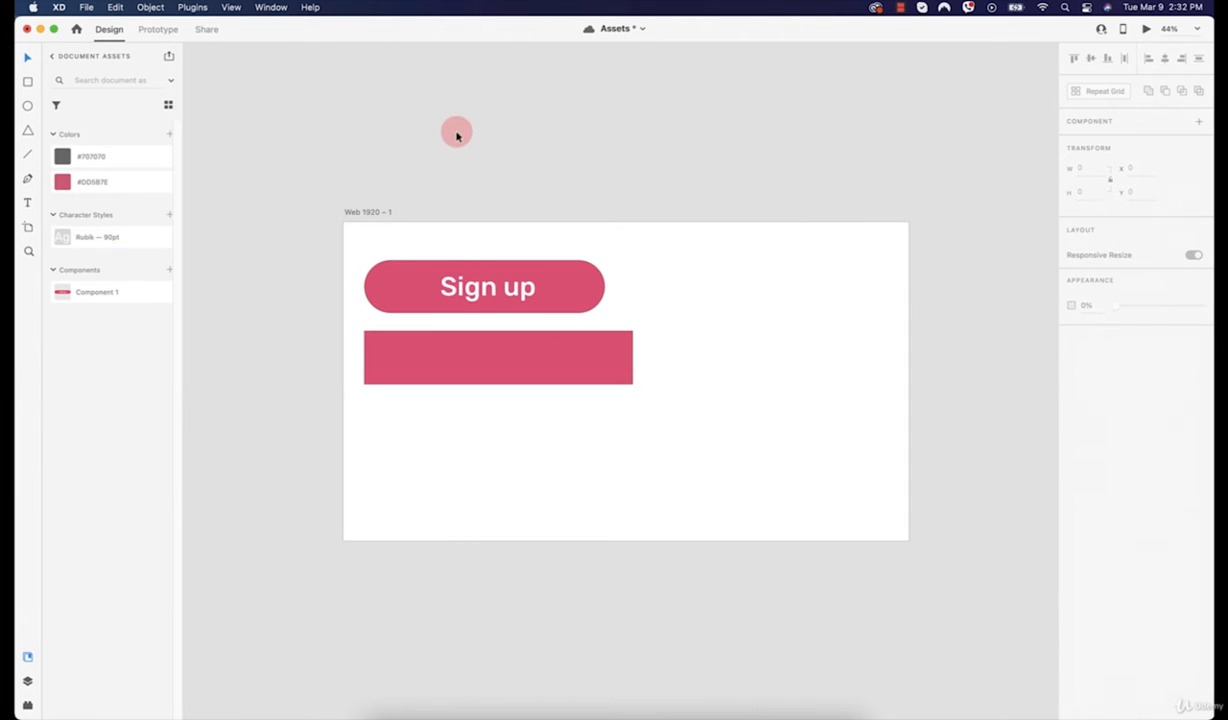
- Add the text "Buy now" and position it at the center of the pink rectangle
left_click(28, 201)
left_click(393, 352)
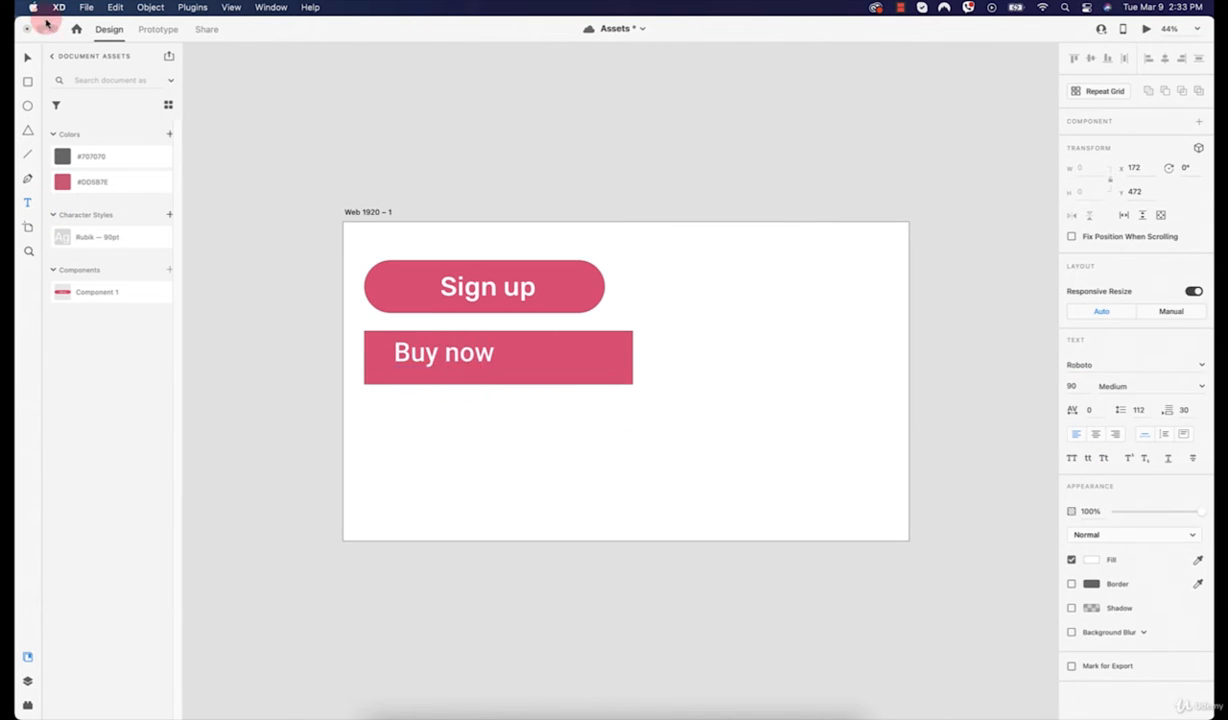
left_click(22, 62)
left_click(307, 244)
left_click_drag(449, 358, 500, 368)
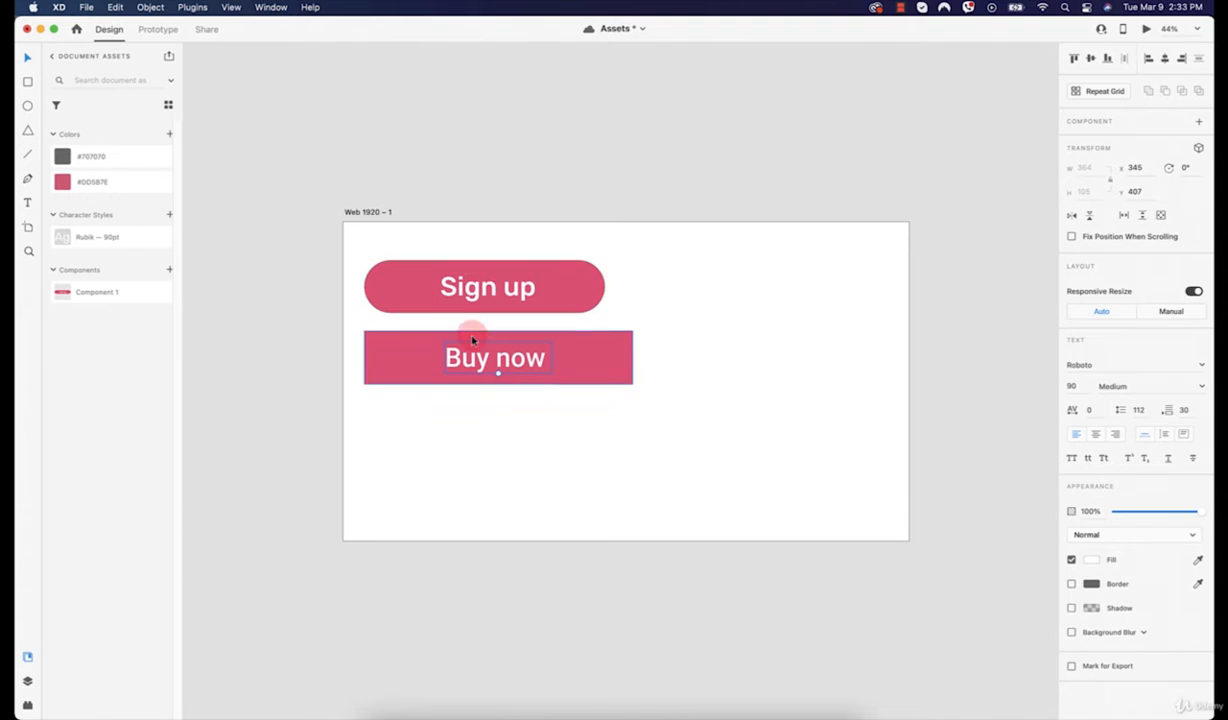
- Apply the saved Rubik 90pt character style to the "Buy now" label and review the style's editing options
left_click(74, 236)
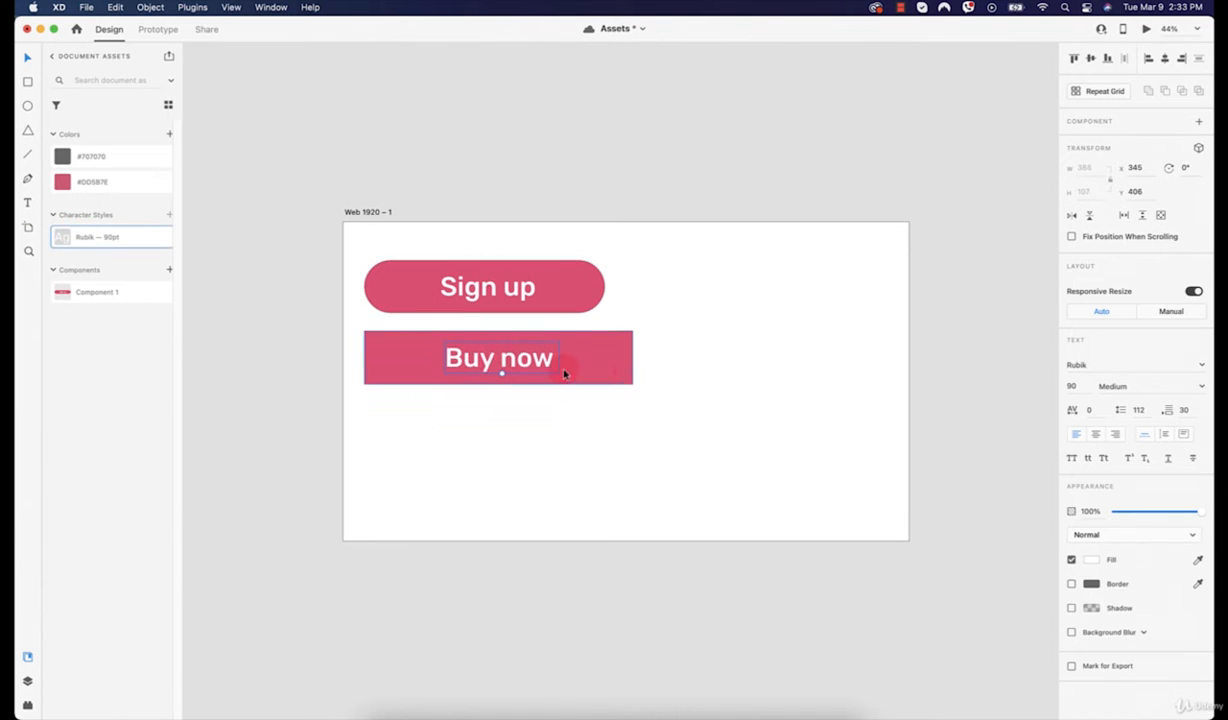
right_click(68, 237)
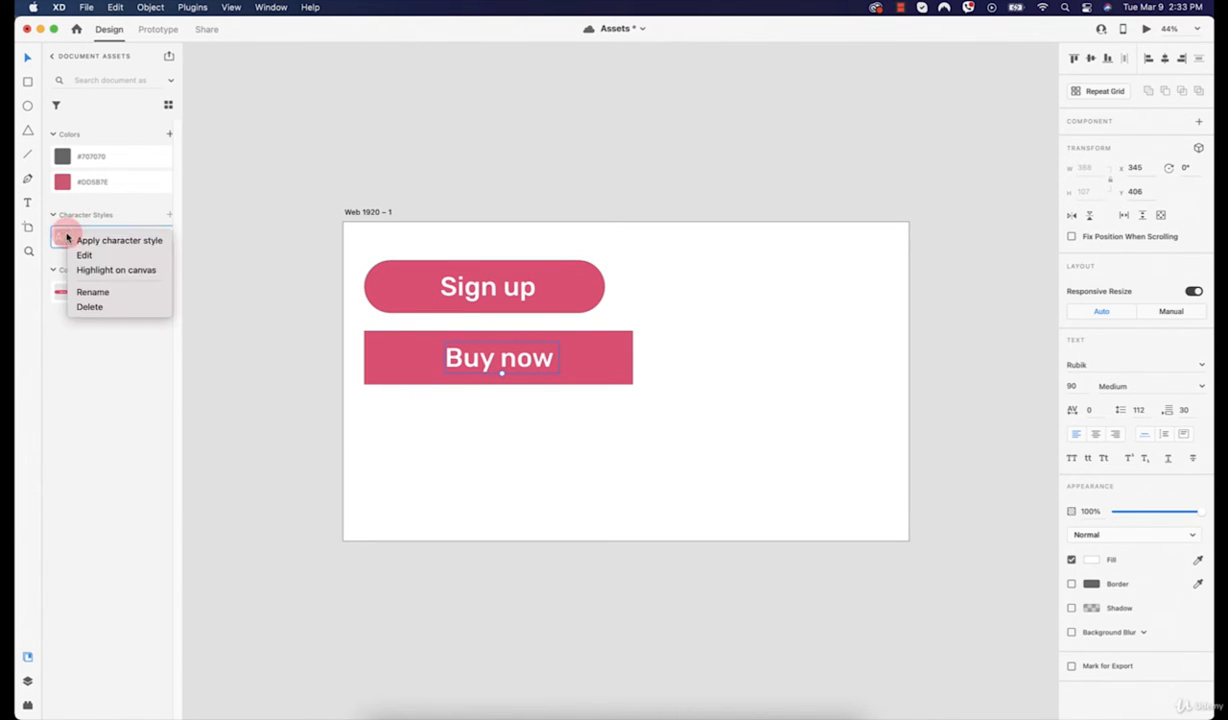
left_click(116, 258)
left_click_drag(245, 236, 164, 205)
left_click(414, 107)
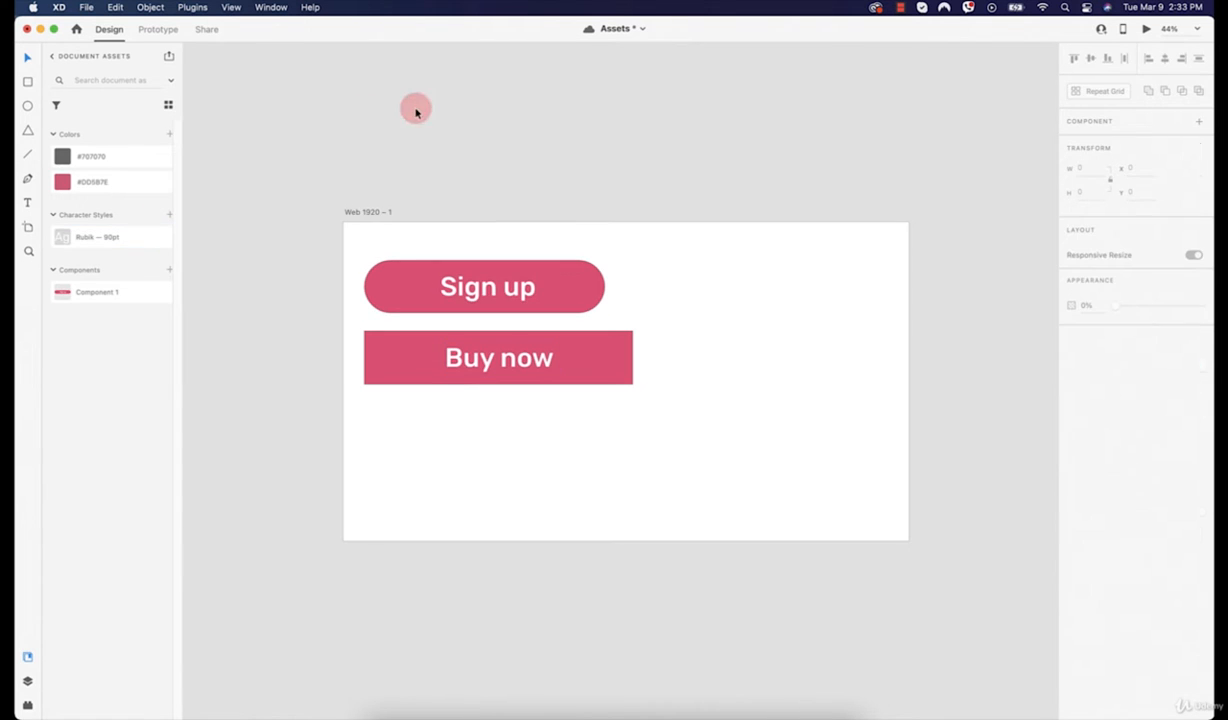
scroll(718, 416, "down", 3)
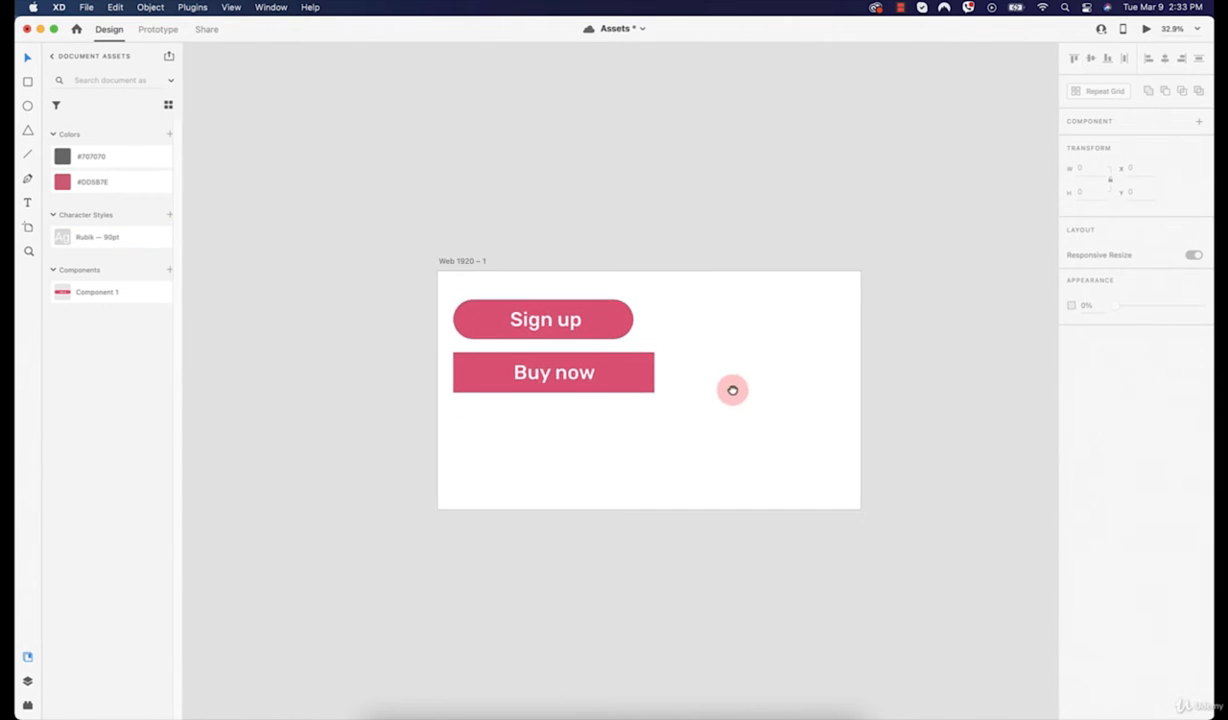
left_click_drag(732, 390, 594, 370)
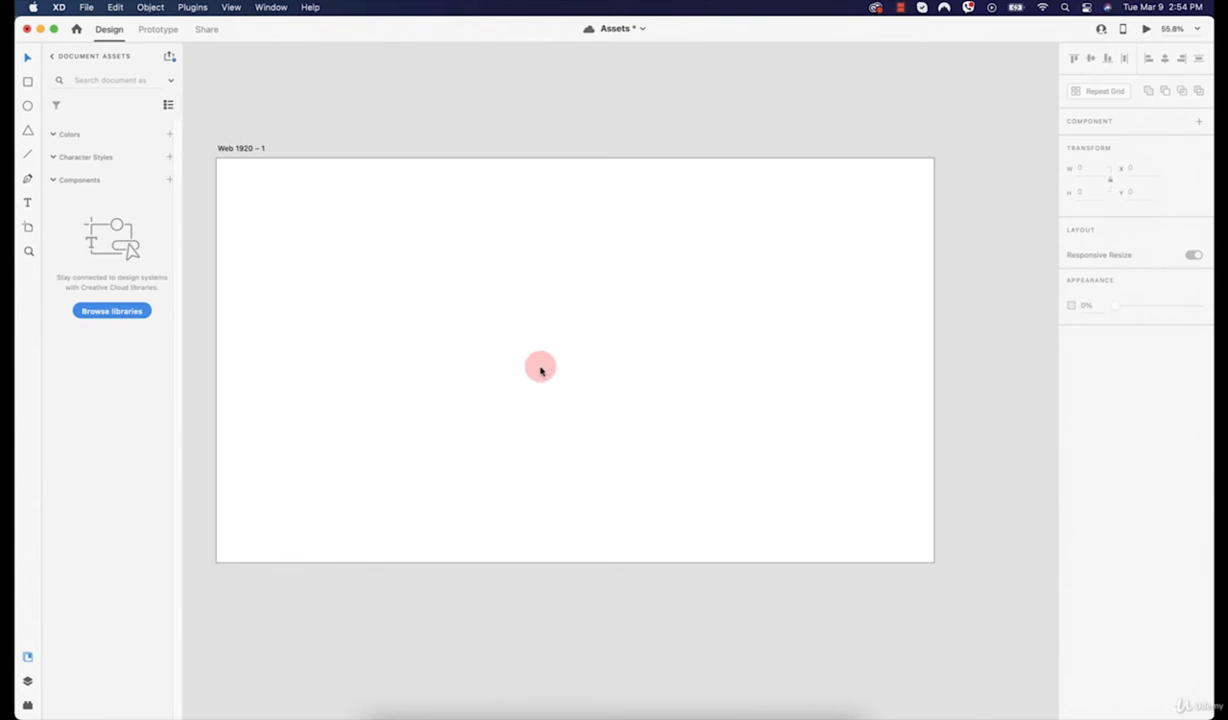
left_click_drag(449, 279, 507, 251)
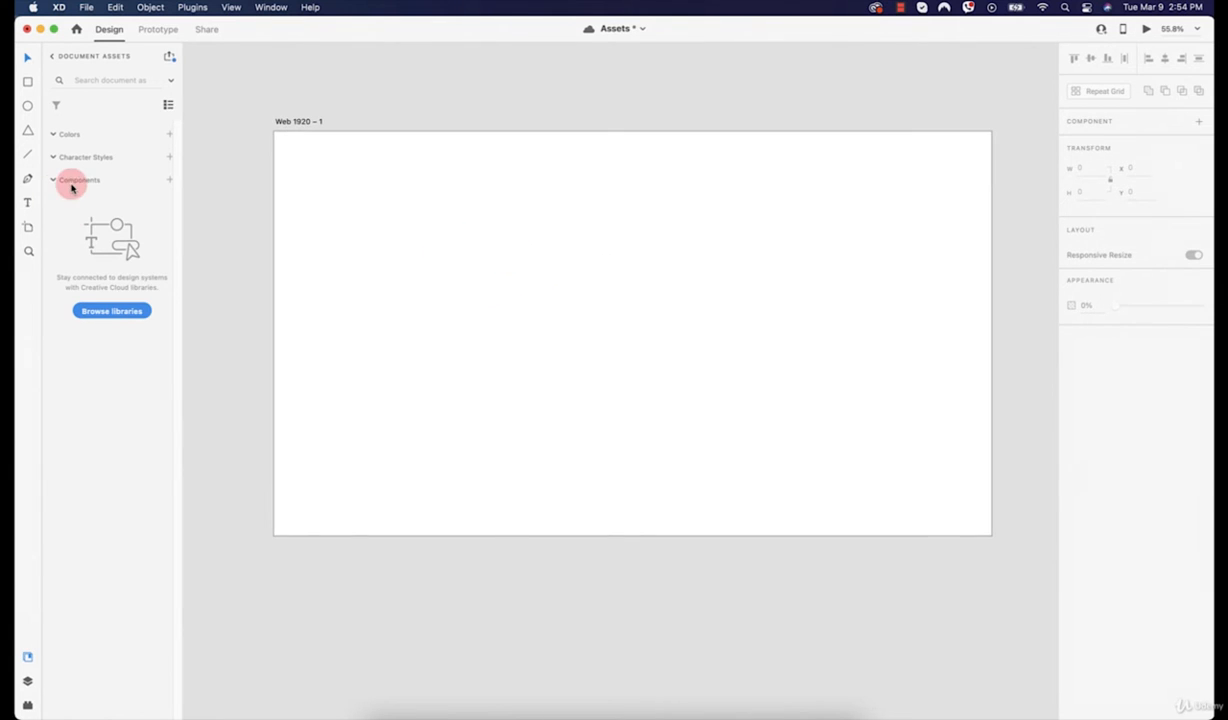
left_click(28, 656)
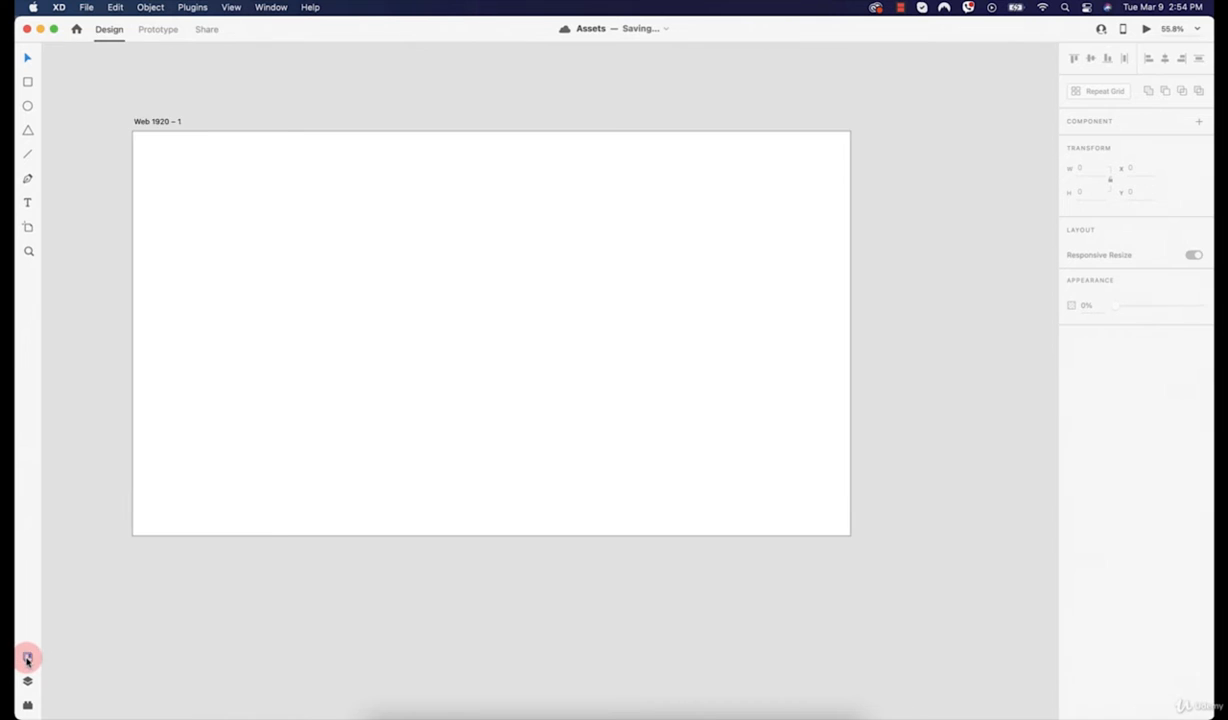
left_click(28, 656)
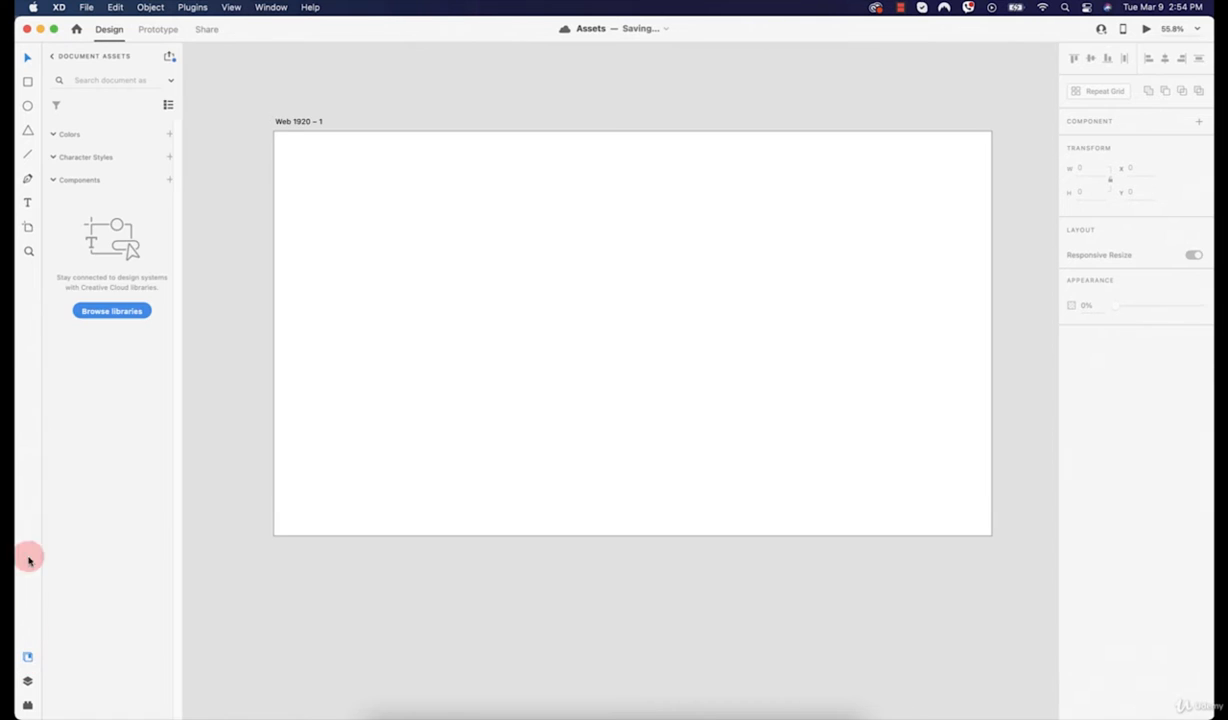
- Draw a rectangle about 640 by 174 in the middle of the artboard and round its corners to a radius of about 39
left_click(27, 85)
mouse_move(532, 274)
left_mouse_down()
mouse_move(733, 348)
mouse_move(771, 339)
left_mouse_up()
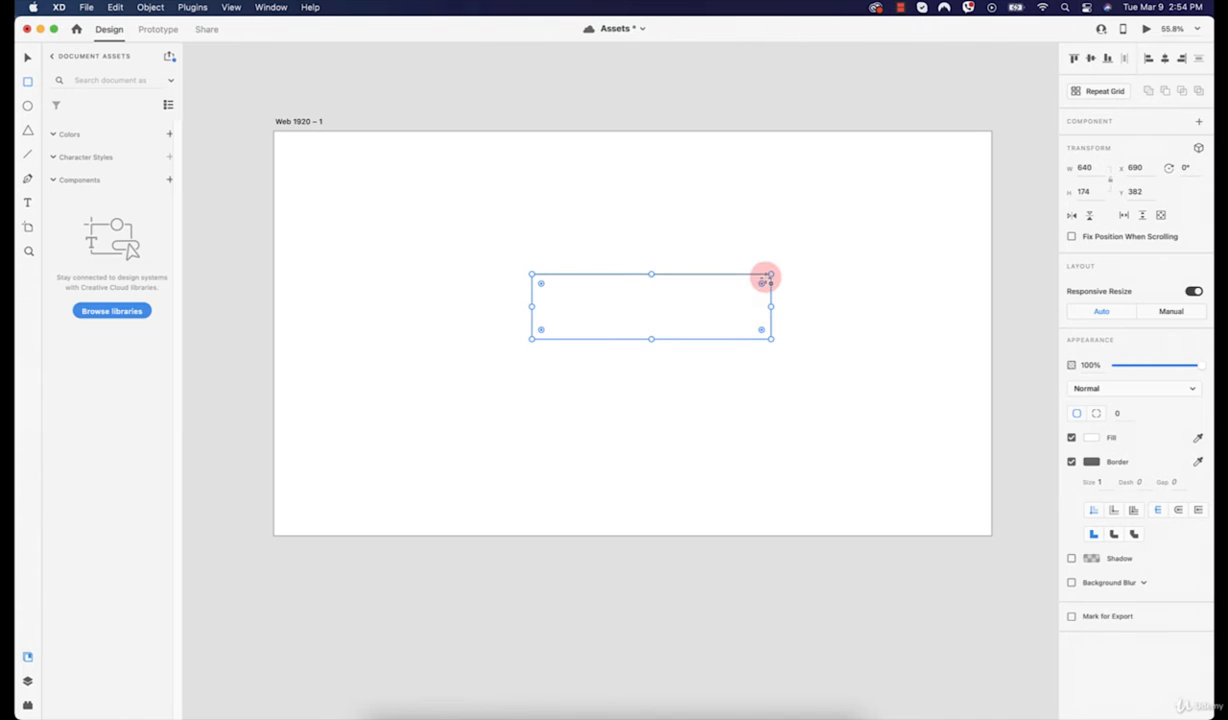
left_click_drag(761, 287, 758, 289)
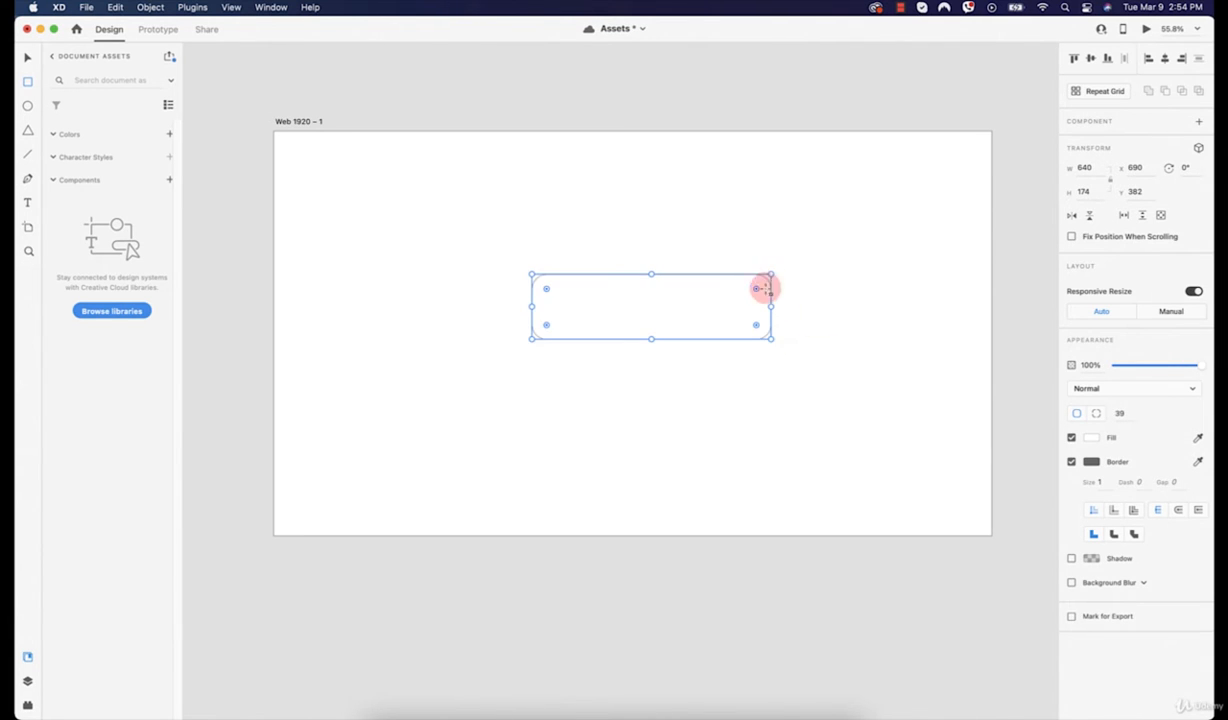
- Fill the rounded rectangle with blue #4637F0 and move it to about X 629, Y 428, near the artboard's center
left_click(1090, 441)
left_click(1047, 401)
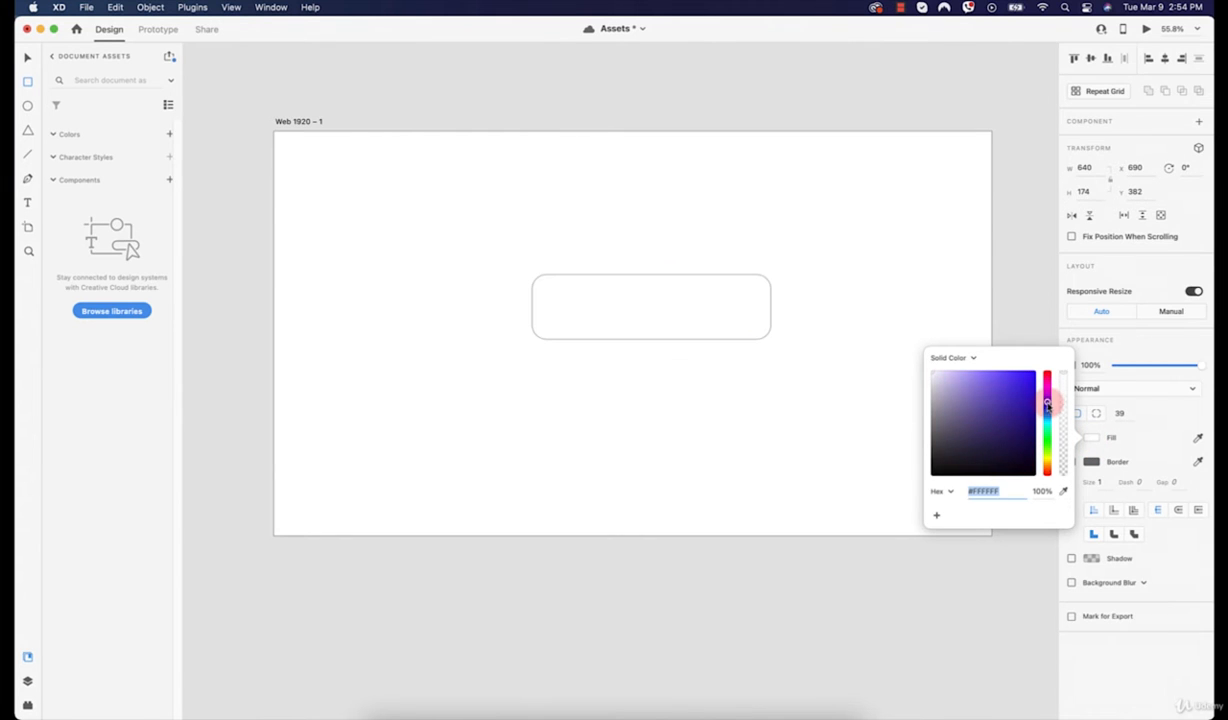
left_click(1016, 403)
left_click_drag(1024, 394, 1018, 382)
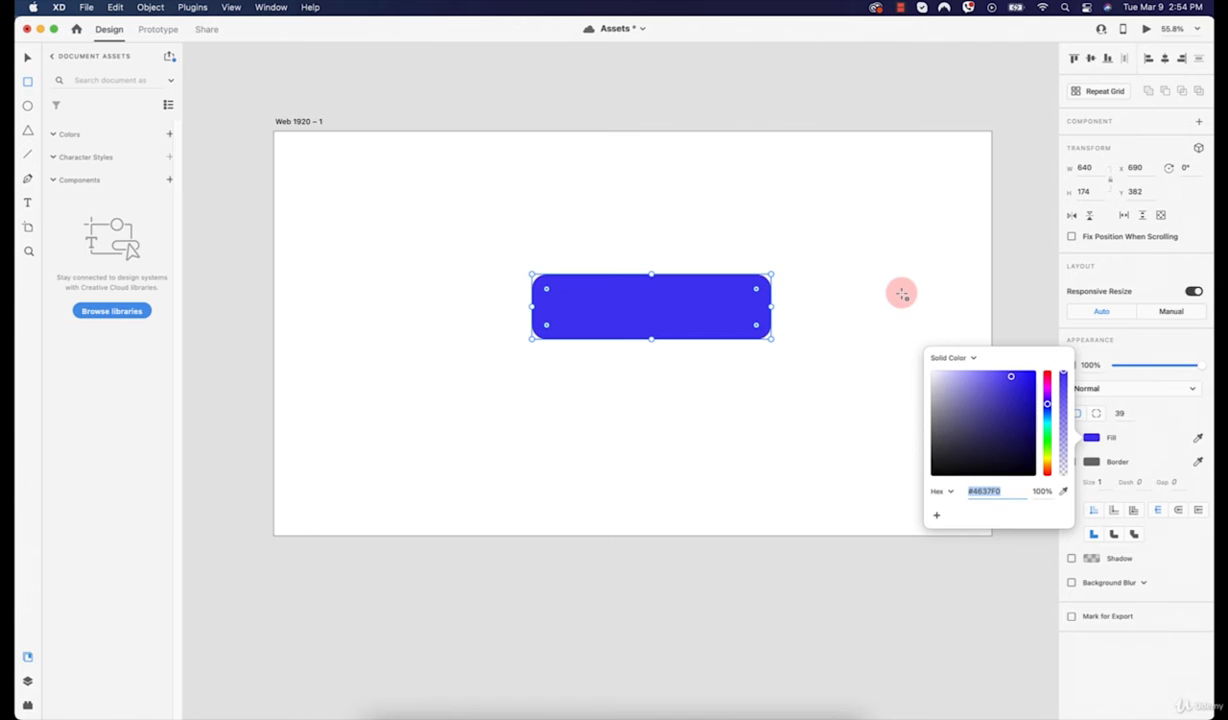
left_click(29, 57)
left_click_drag(716, 305, 693, 321)
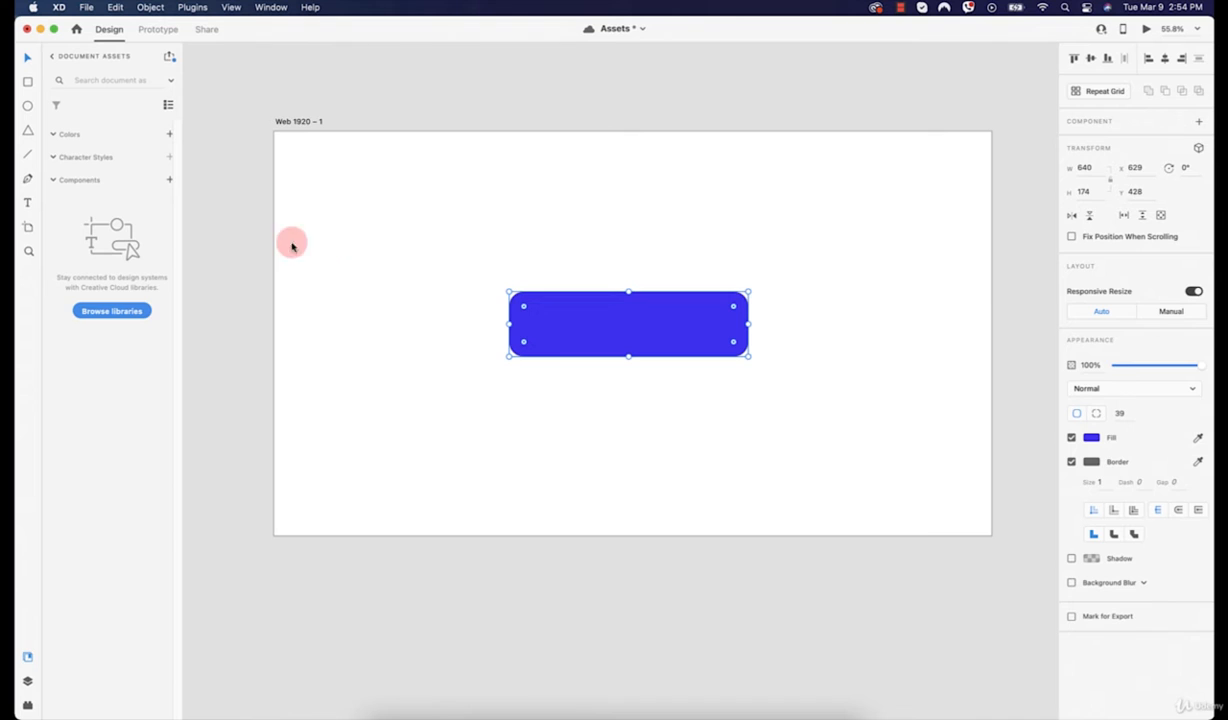
- Add the text "Sign up" and position it at the center of the blue rounded rectangle
left_click(29, 205)
left_click(597, 323)
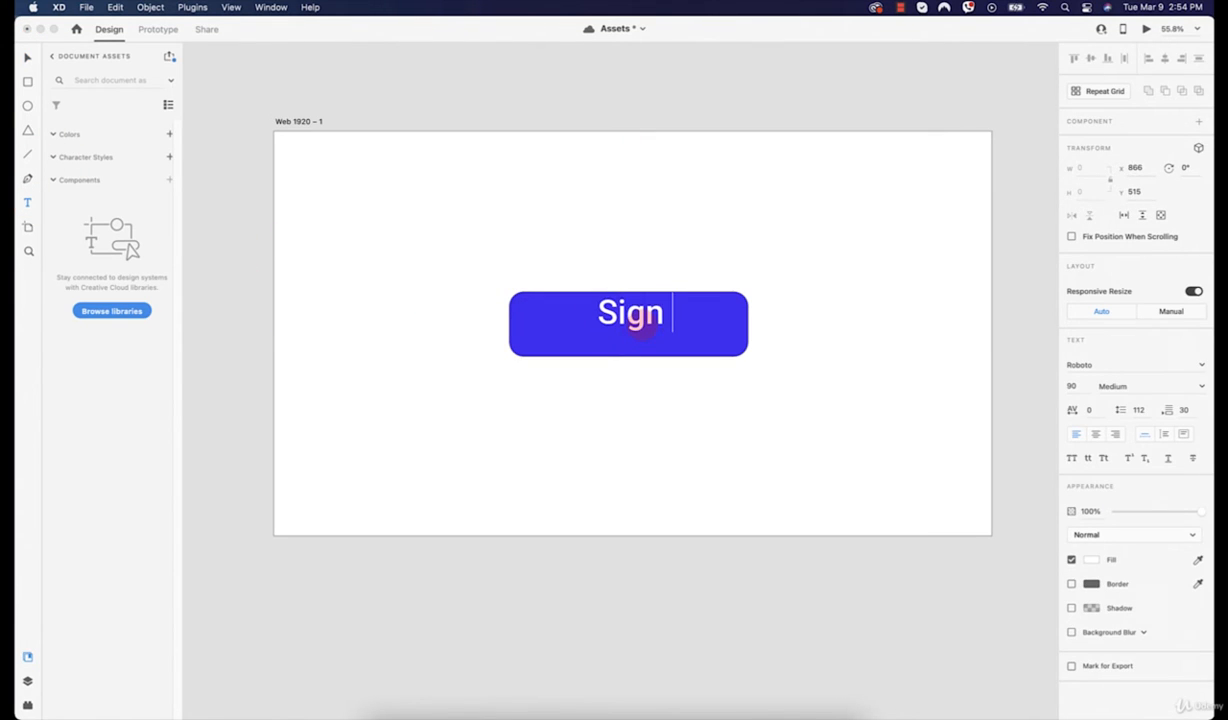
left_click(29, 58)
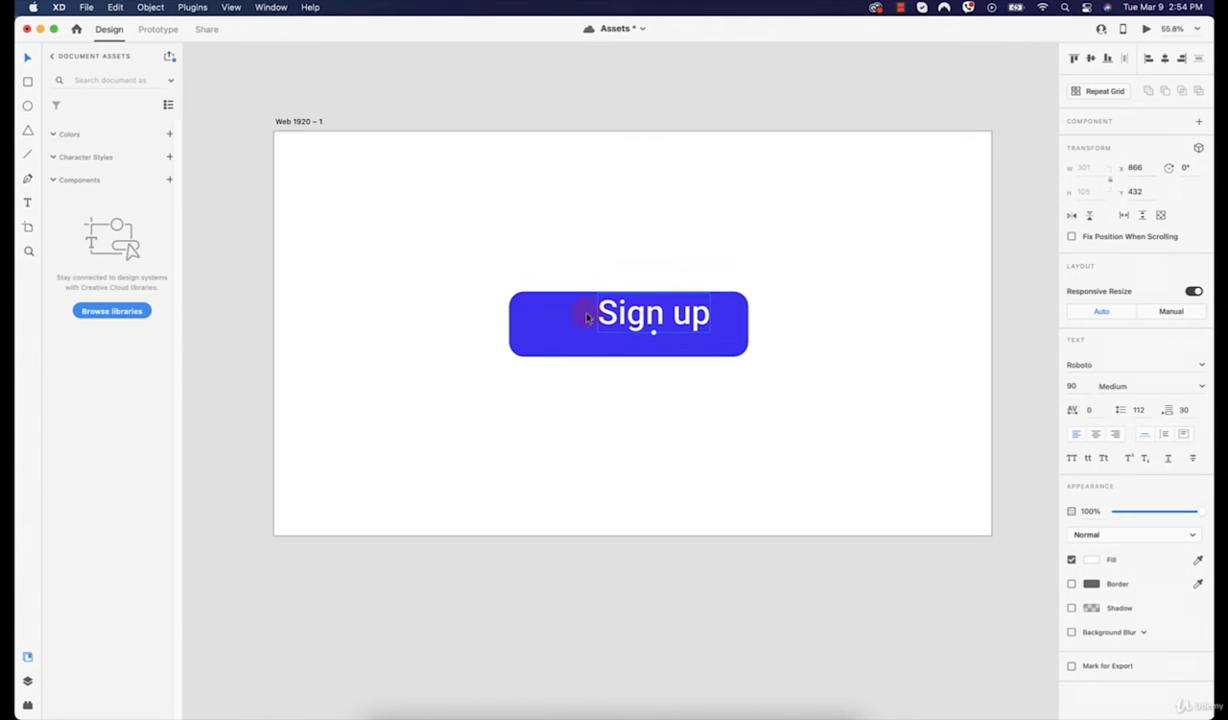
left_click_drag(653, 324, 633, 336)
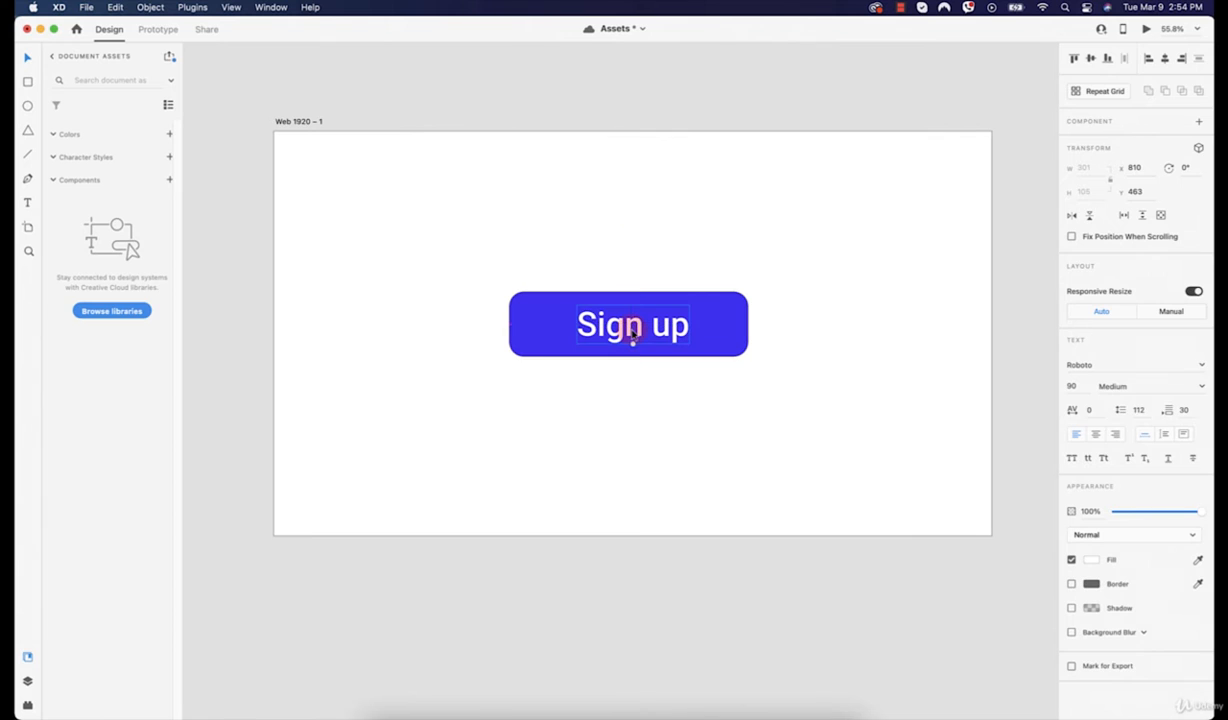
- Select the blue rectangle together with its "Sign up" label and make them a component
left_click(853, 330)
left_click_drag(850, 308, 482, 348)
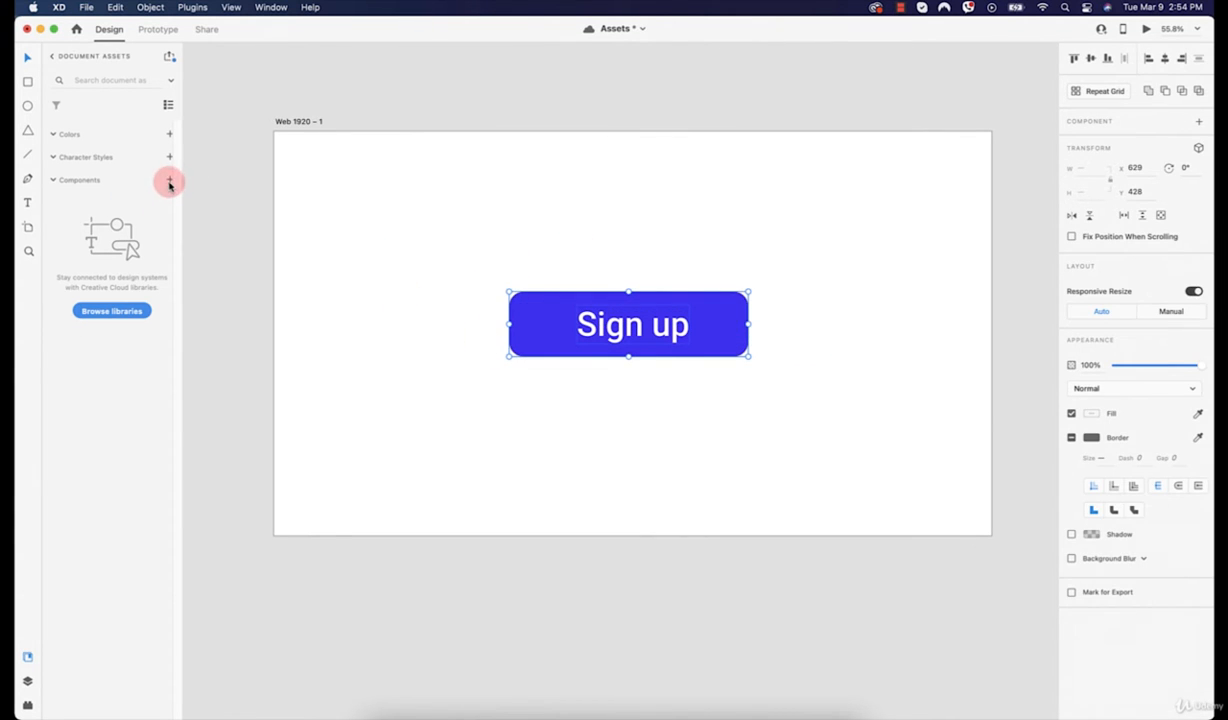
right_click(617, 326)
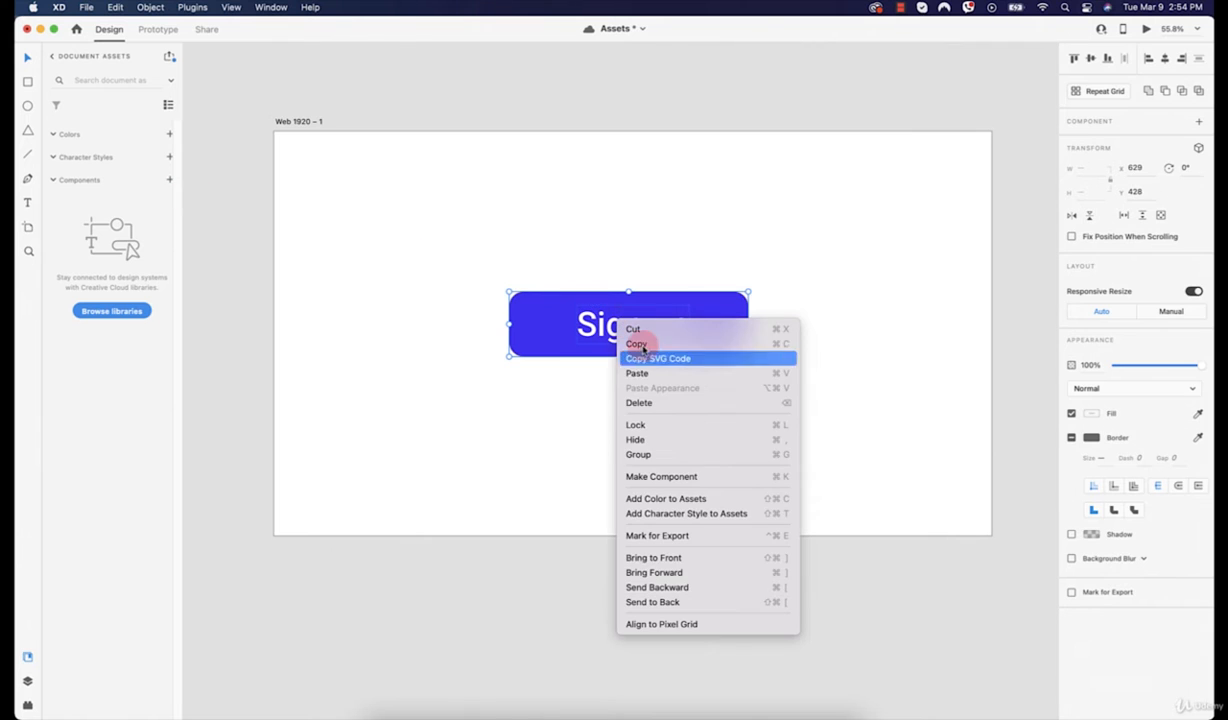
left_click(1188, 126)
left_click(1197, 122)
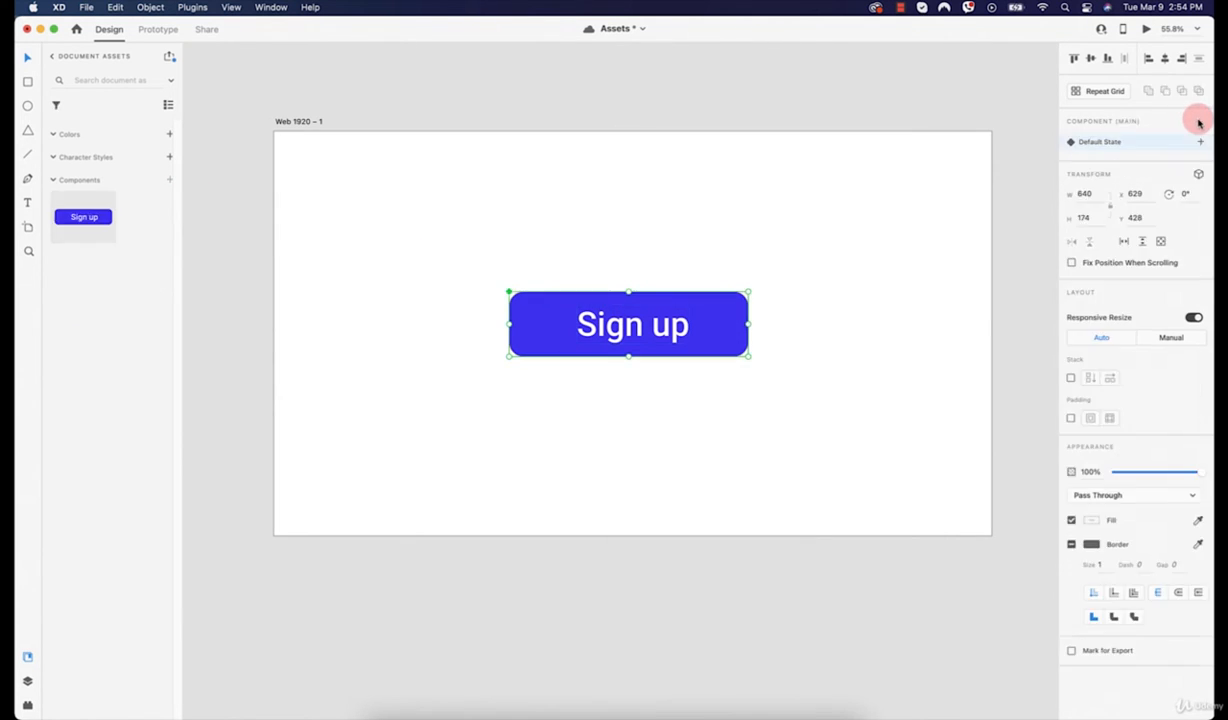
- Move the main "Sign up" component to the artboard's upper-left area and place a second instance from the document assets below it
left_click_drag(632, 319, 348, 209)
left_click(721, 277)
left_click(510, 290)
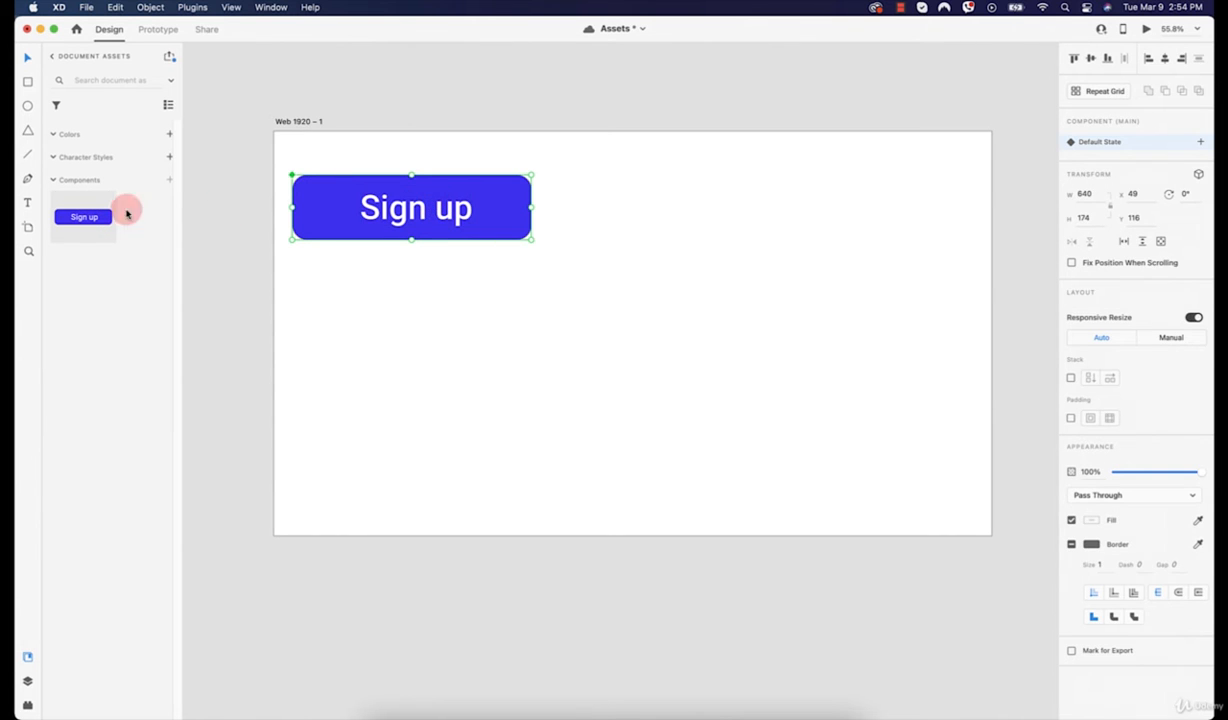
left_click_drag(90, 214, 411, 307)
left_click(482, 236)
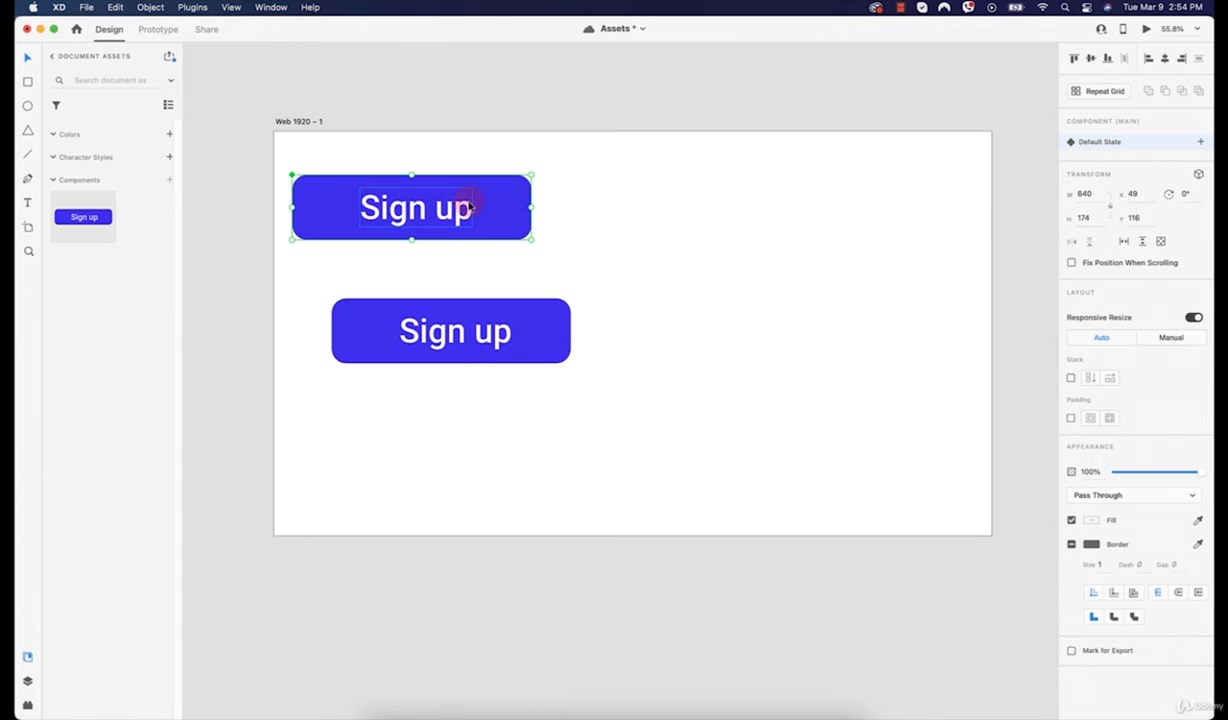
- Try moving the "Sign up" label out of the main component's button toward the artboard's right side, and undo the move
left_click_drag(469, 206, 808, 325)
left_click(677, 263)
left_click(491, 229)
left_click(723, 448)
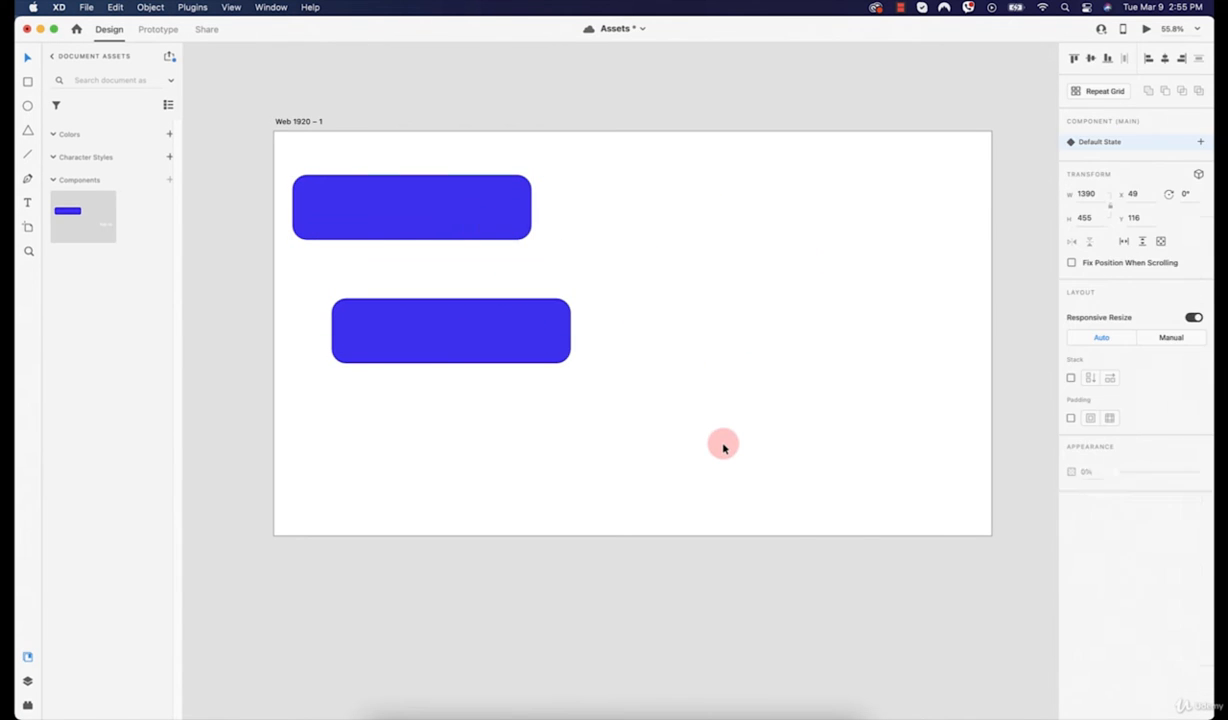
key("super+z")
left_click(527, 232)
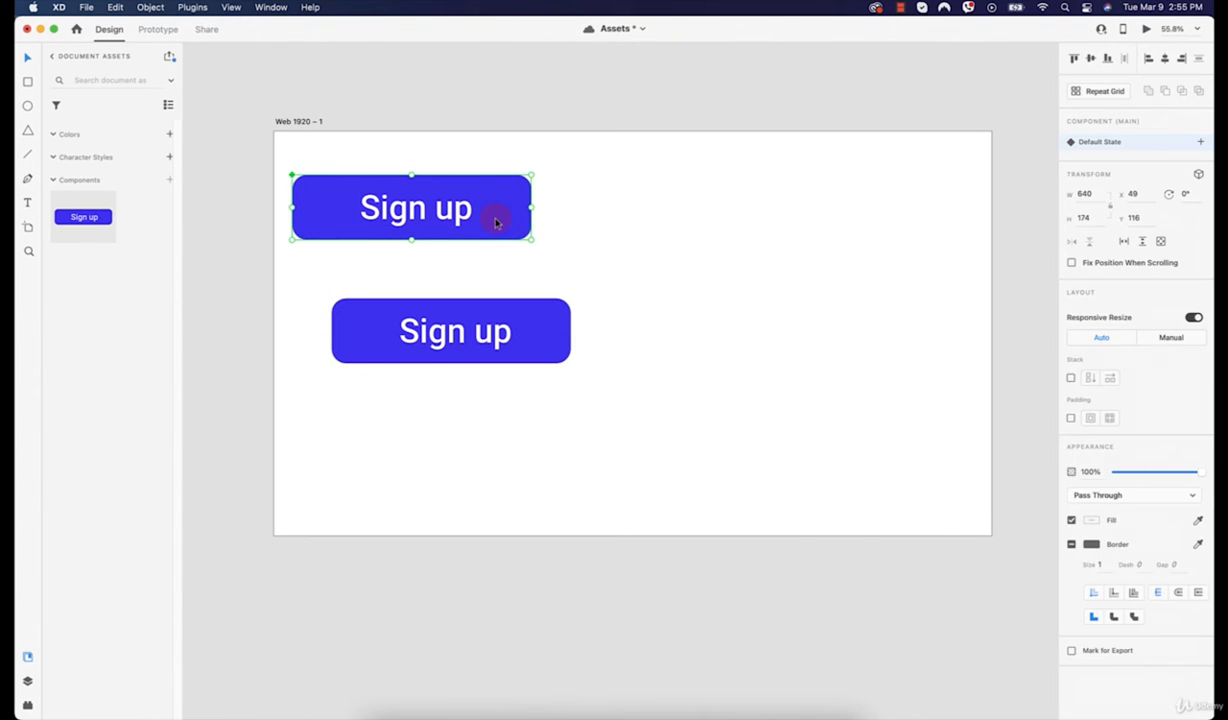
- Paste a copy of the main Sign up component and place it beside the existing lower instance
key("super+v")
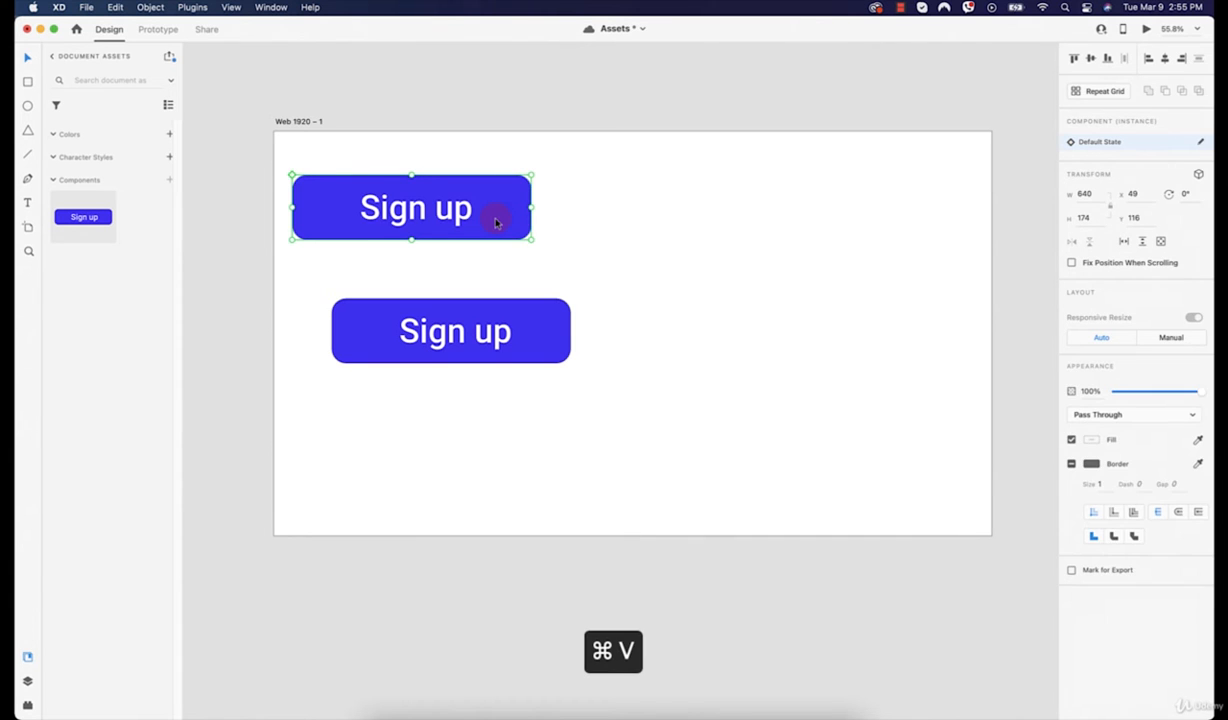
left_click_drag(496, 222, 795, 333)
left_click(800, 271)
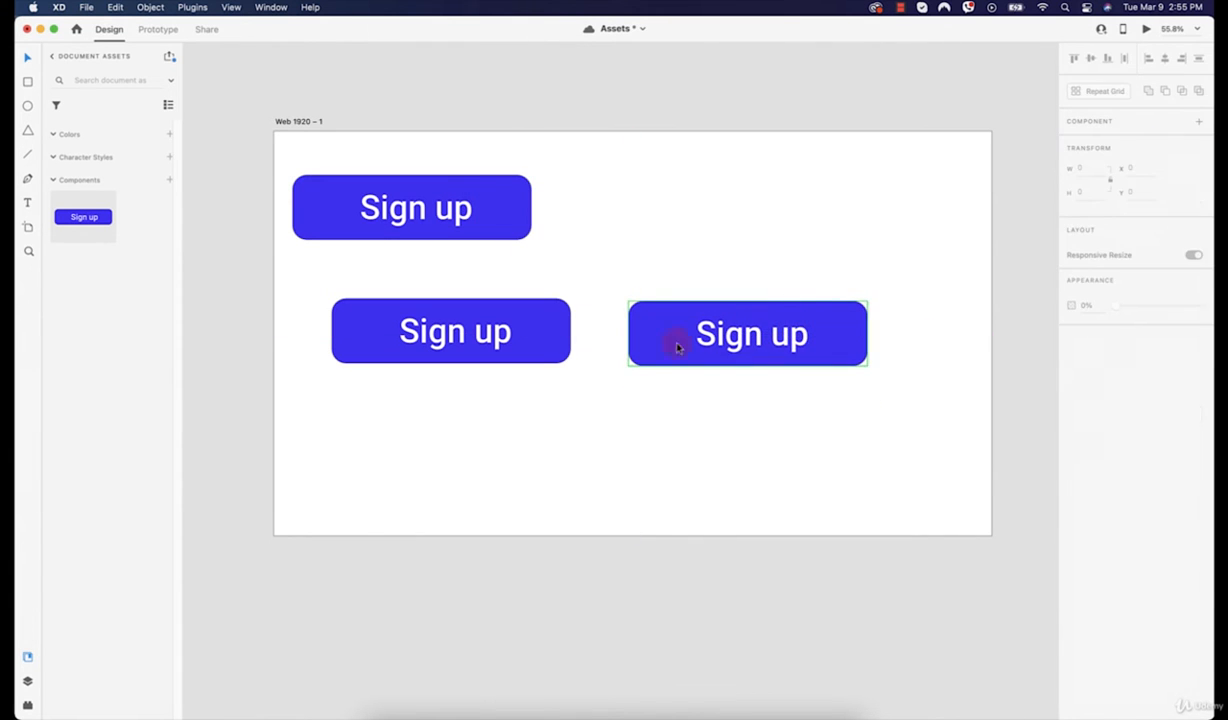
- Compare the component type of the original Sign up button with that of its two copies
left_click(505, 322)
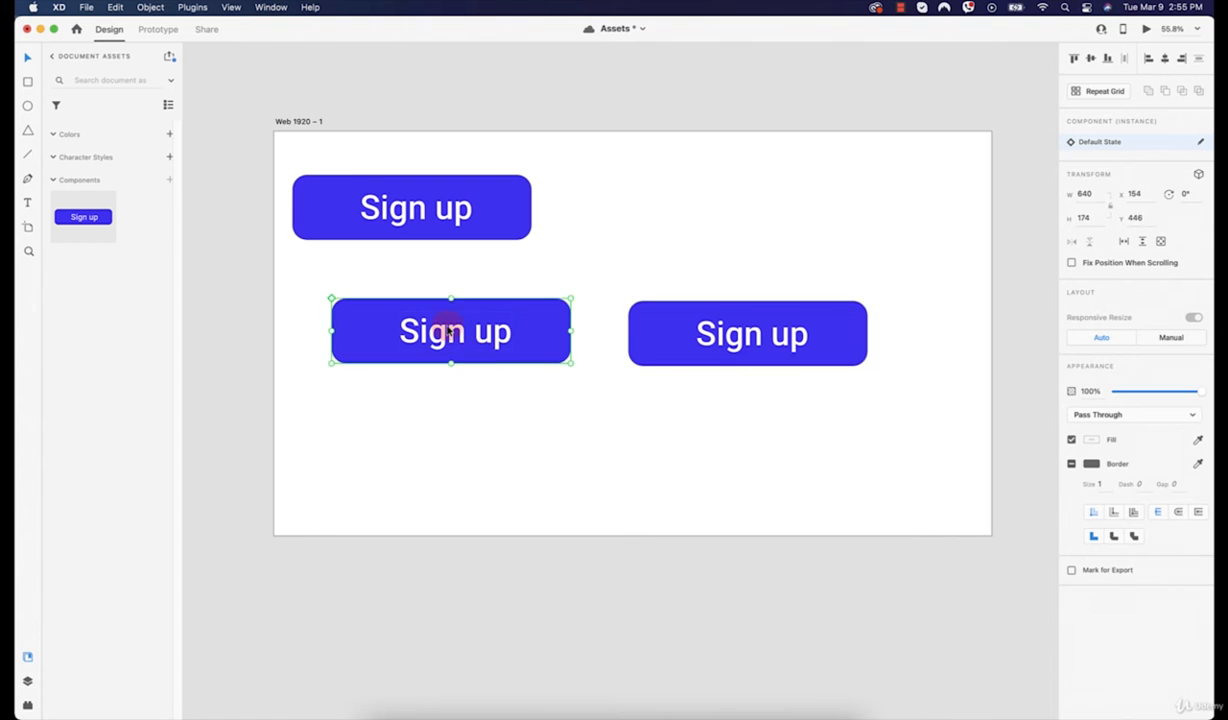
left_click(497, 198)
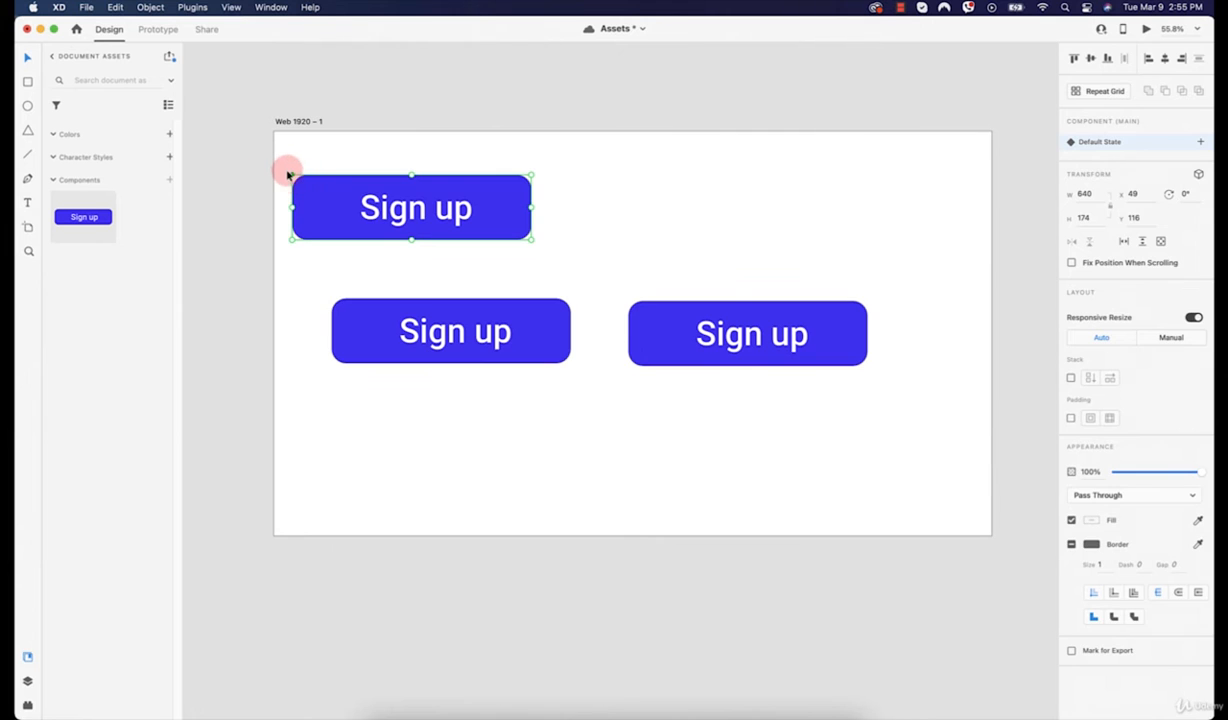
left_click(537, 340)
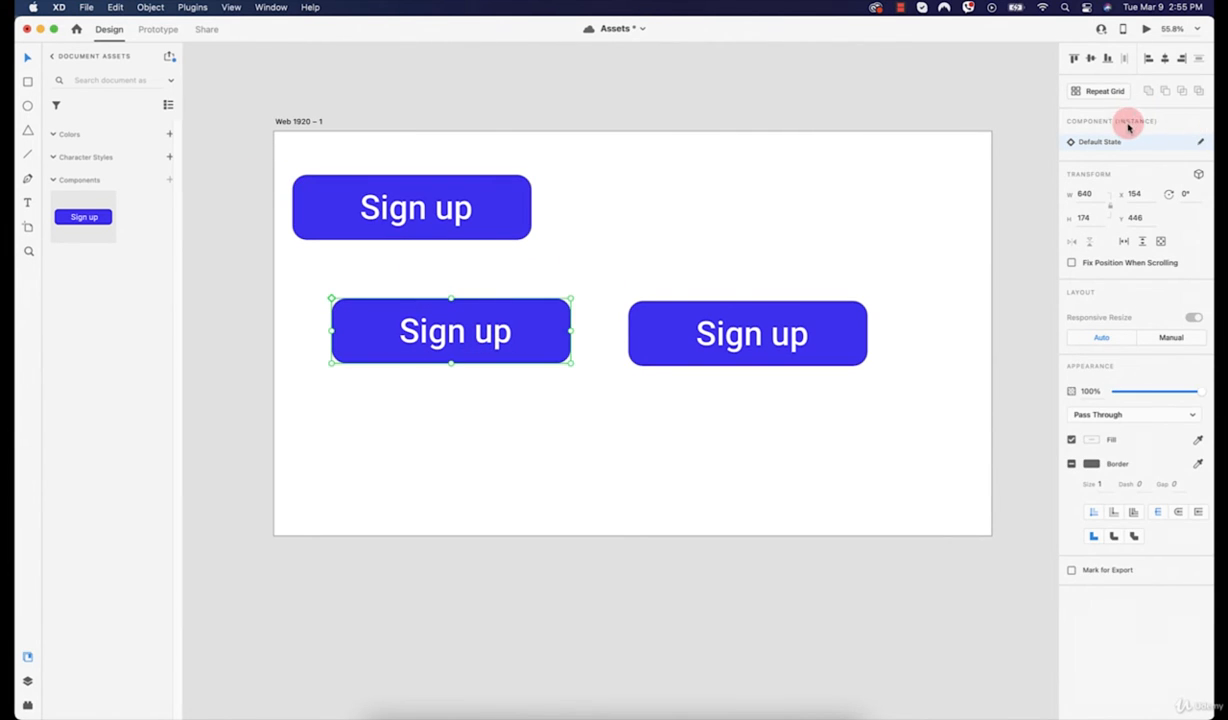
left_click(705, 333)
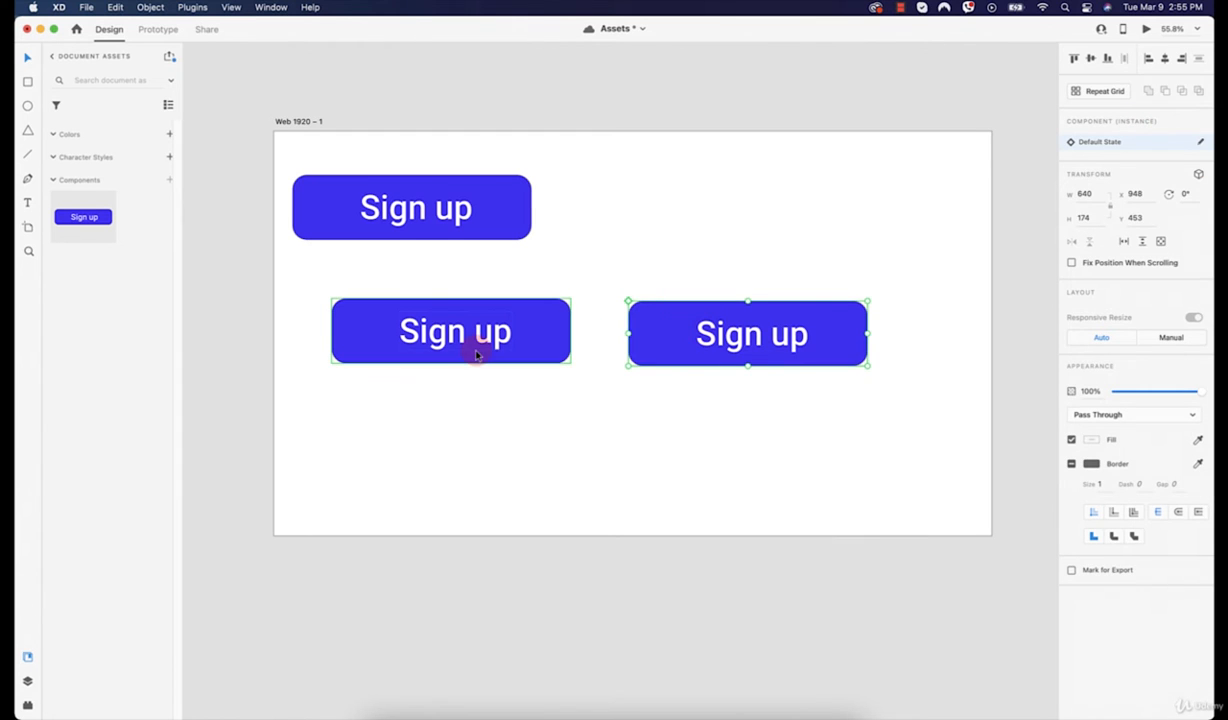
- Widen the main component's rectangle to 653 with a corner radius of 87, and recenter its "Sign up" label
left_click(345, 201)
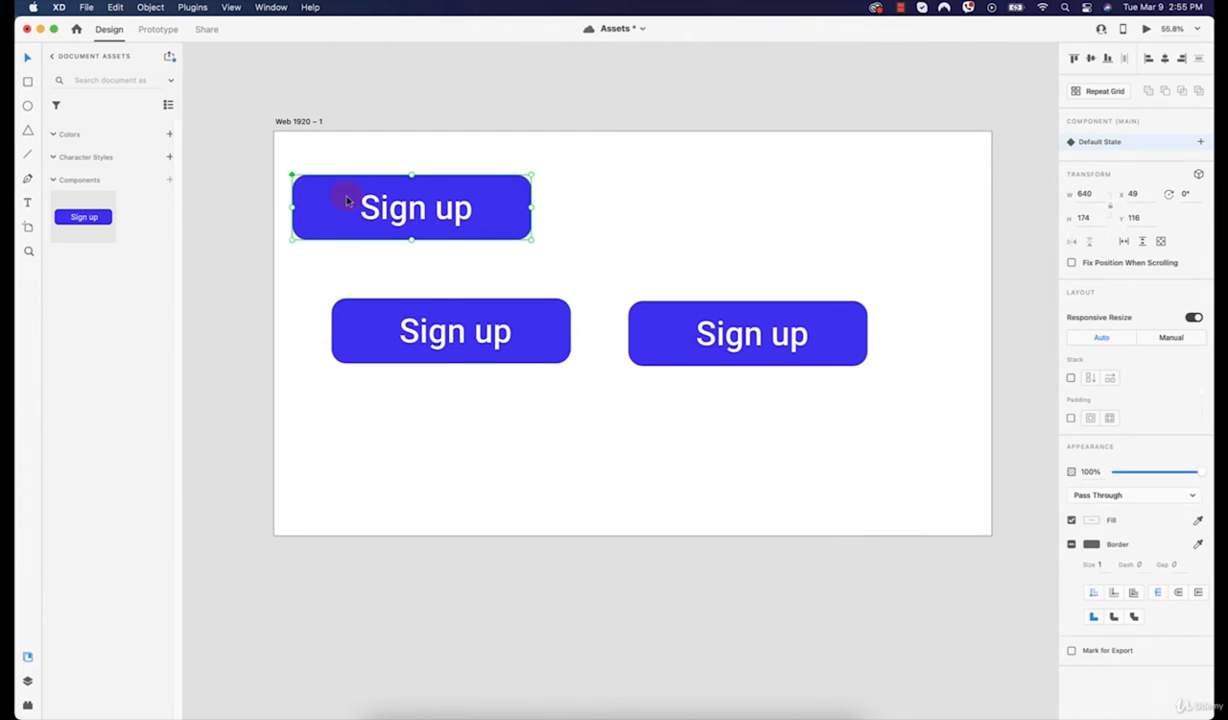
double_click(494, 207)
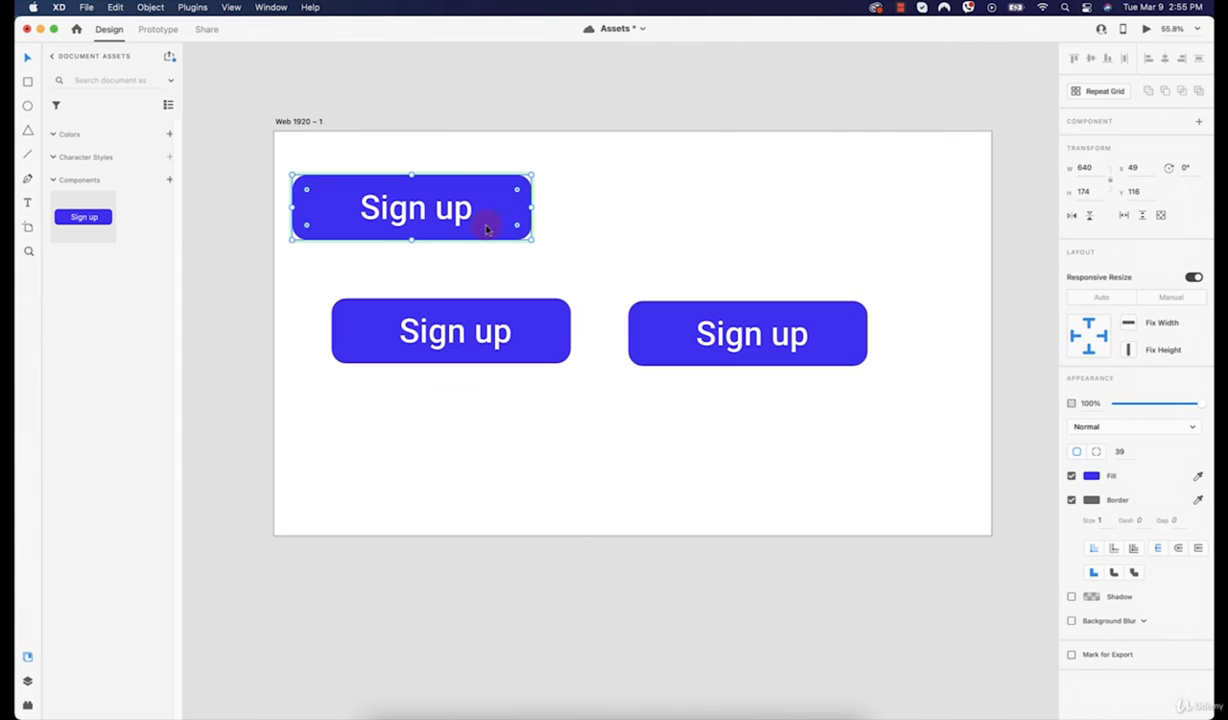
left_click_drag(531, 209, 502, 213)
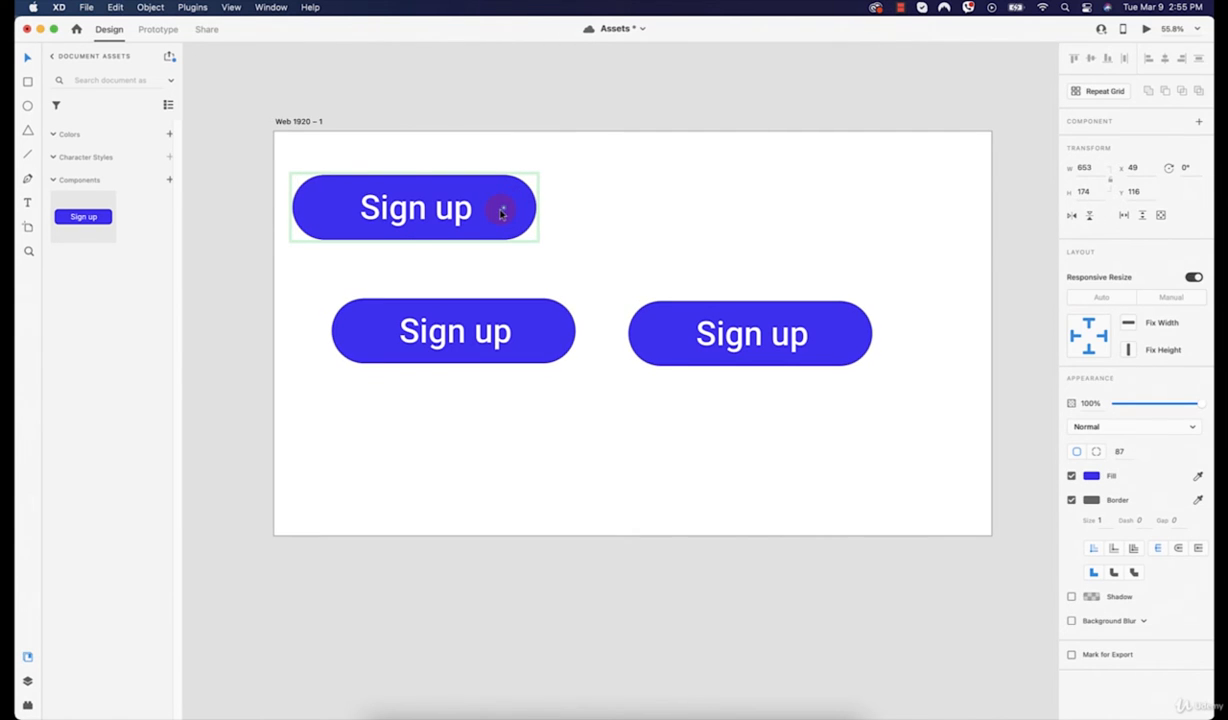
double_click(417, 208)
left_click_drag(417, 208, 440, 212)
left_click(450, 425)
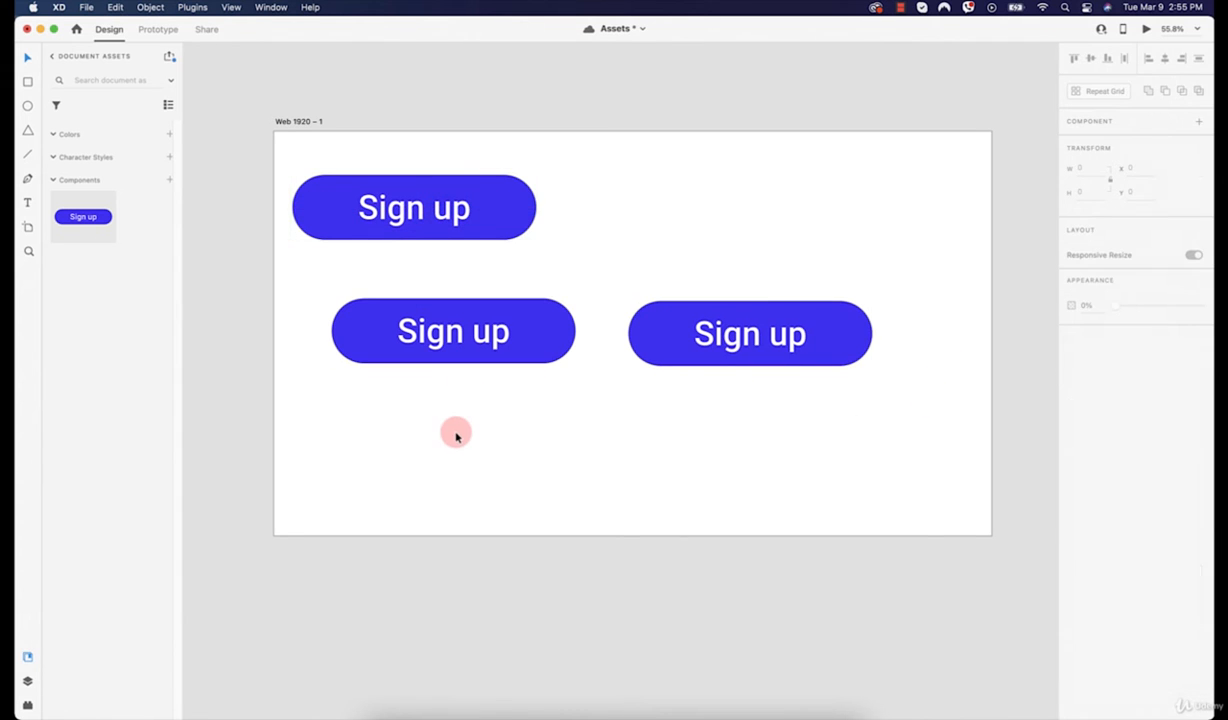
- Move the pasted instance up beside the main component to X 950, Y 136, and change its label to "Registration"
left_click(818, 358)
left_click_drag(745, 345, 751, 219)
double_click(859, 219)
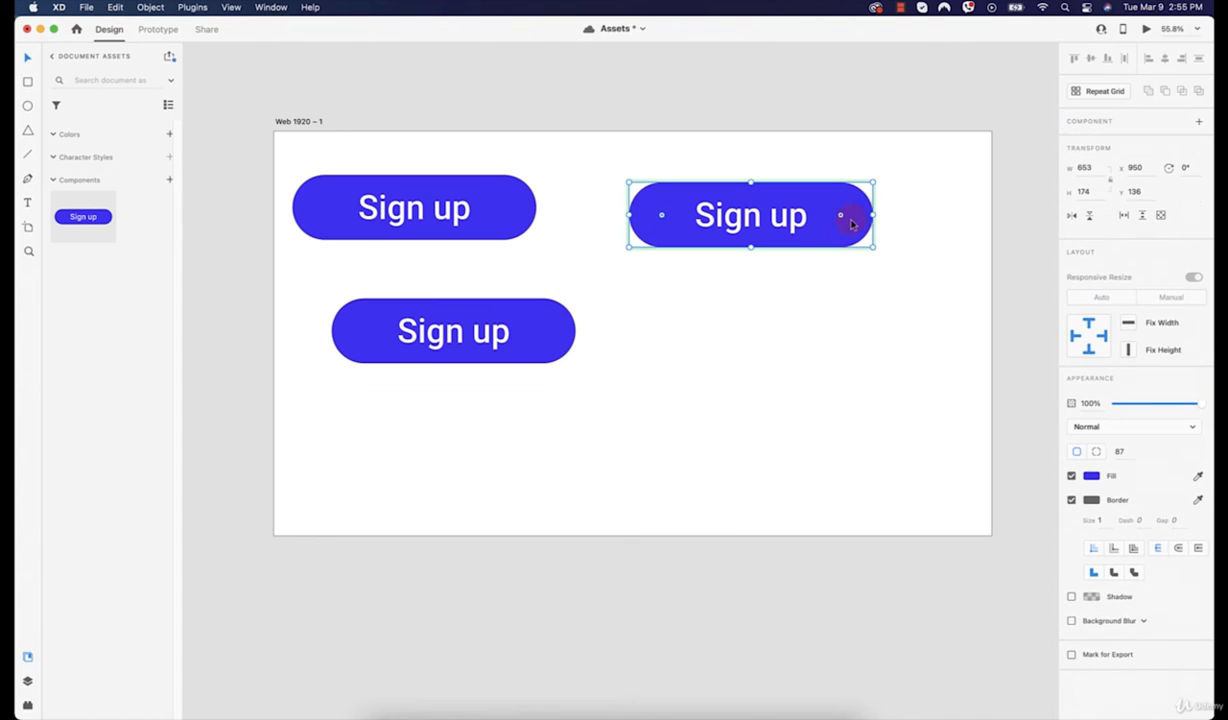
double_click(773, 222)
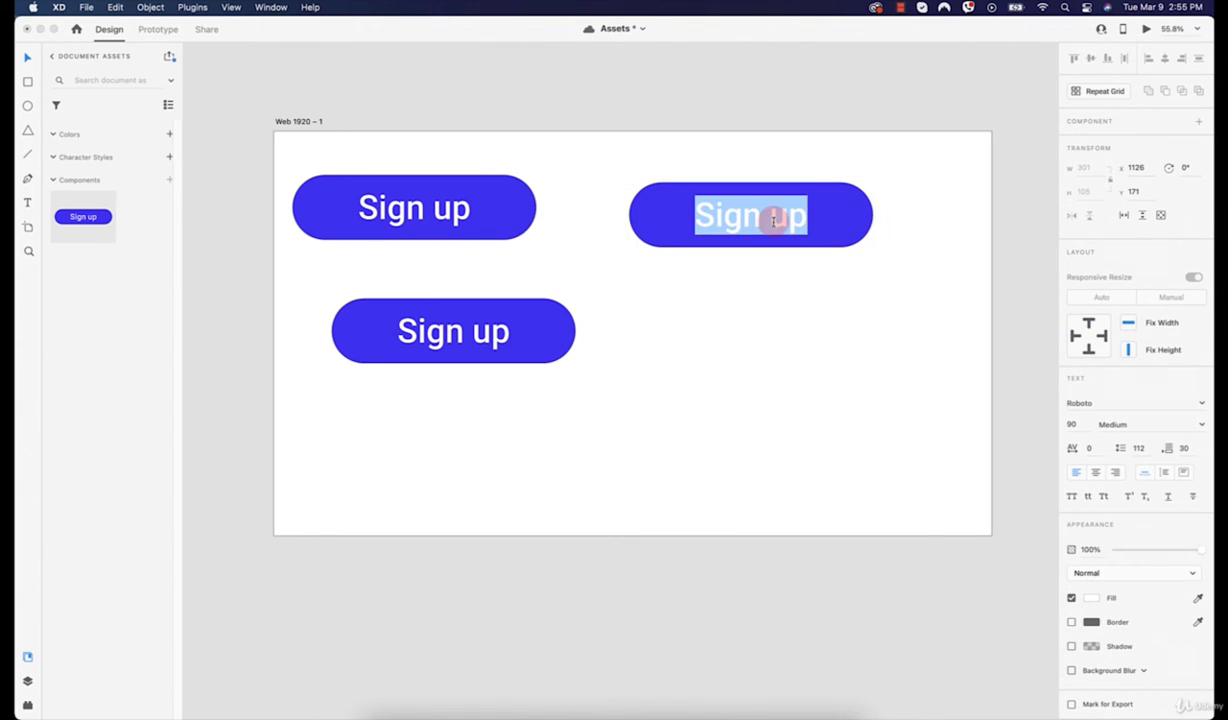
type("re")
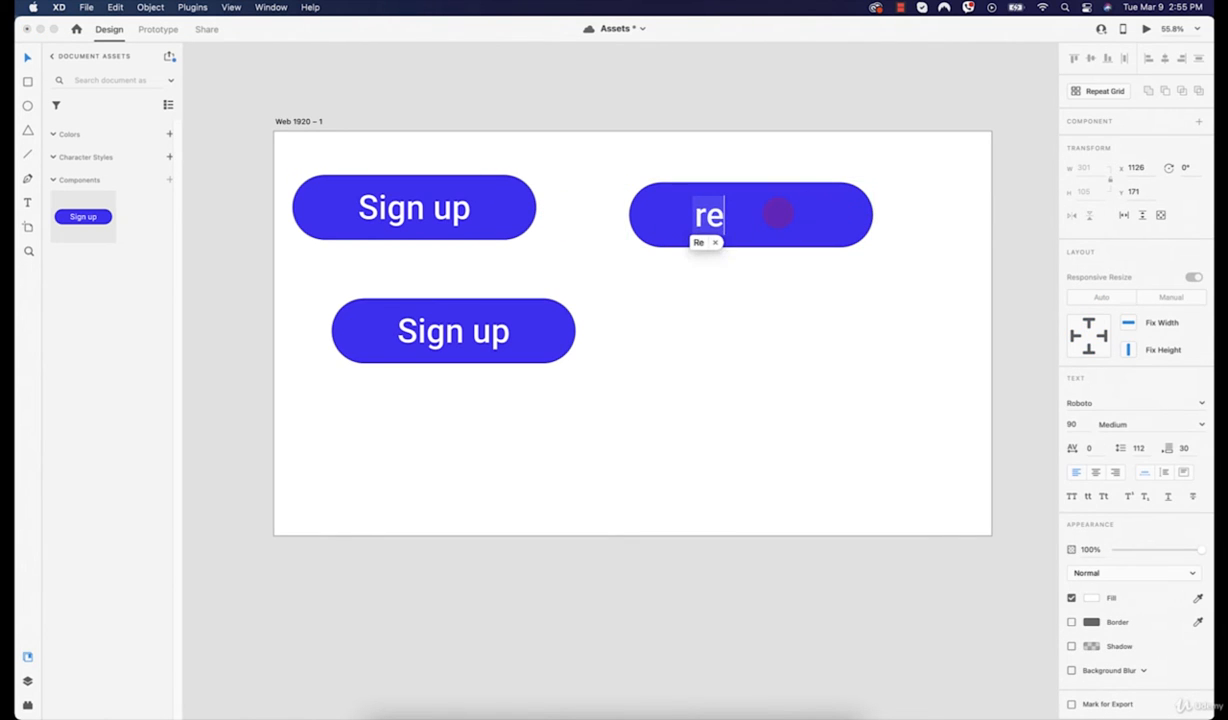
type("gi")
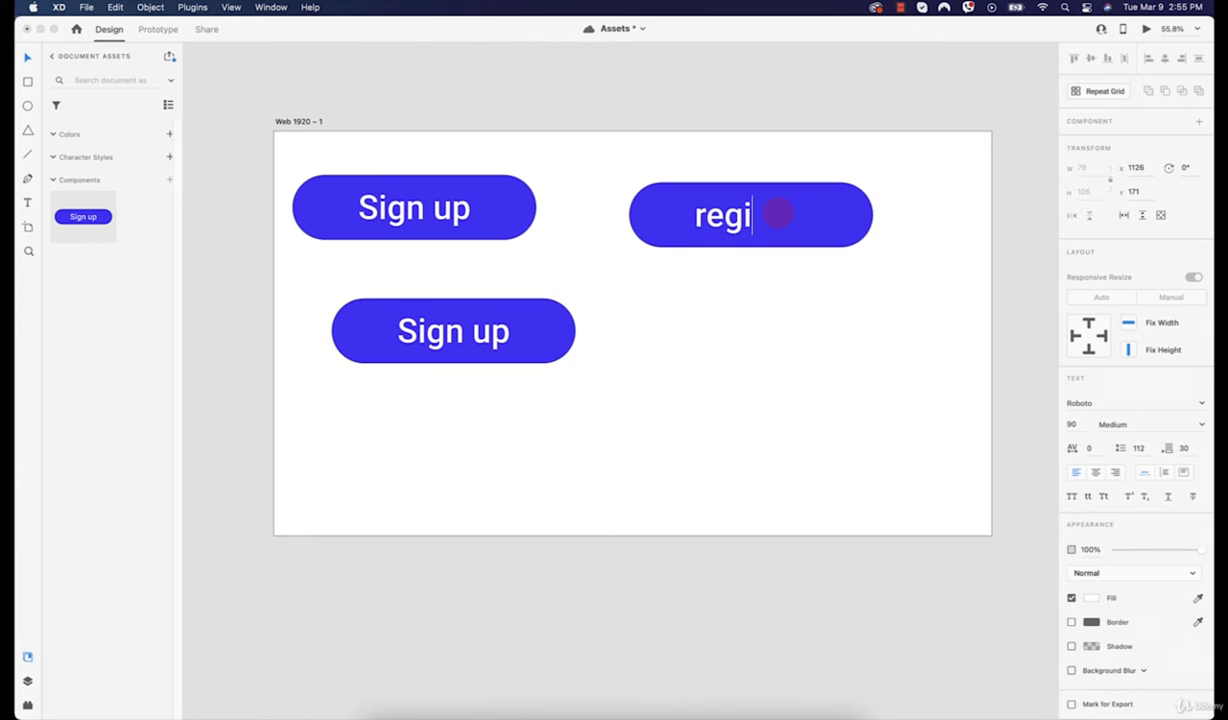
type("stration")
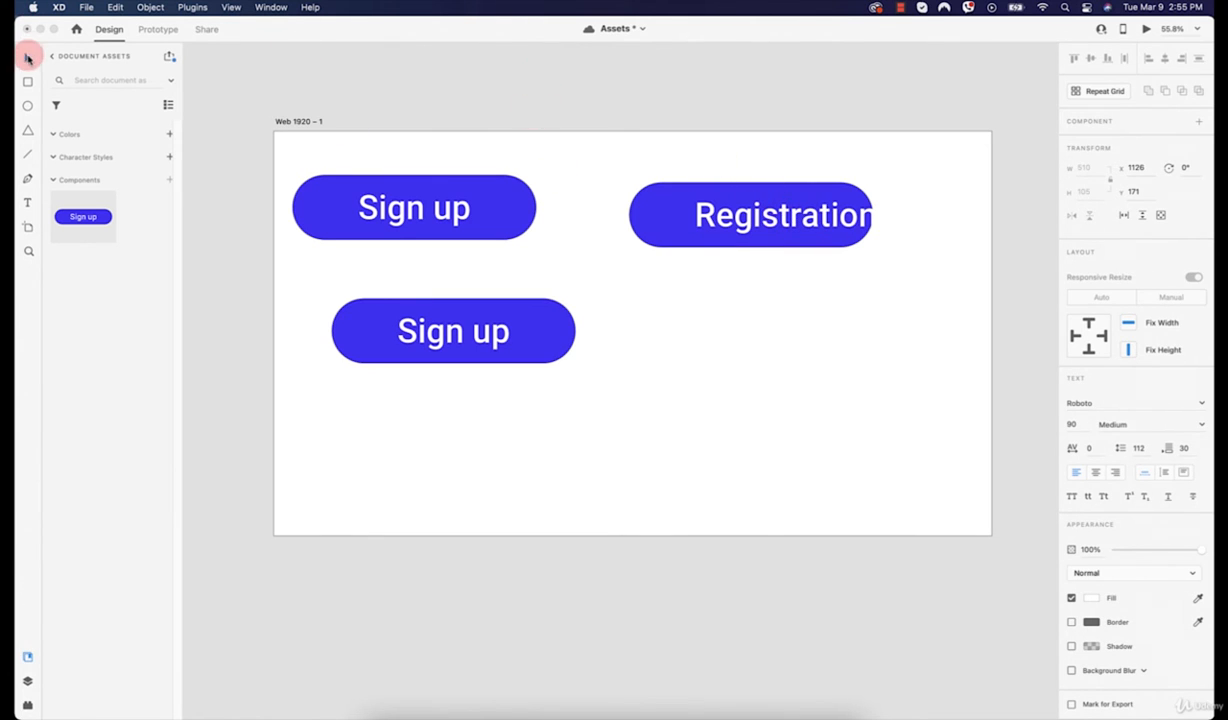
- Center the "Registration" label within its button and deselect it
left_click_drag(781, 212, 759, 219)
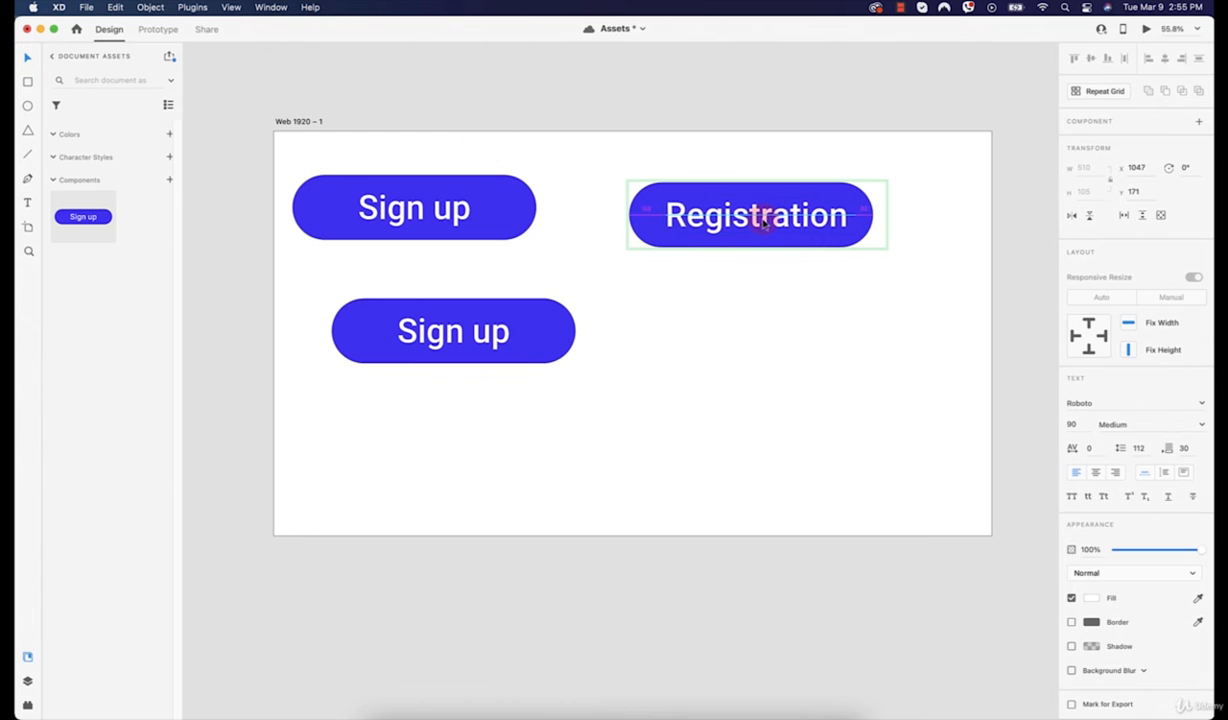
left_click(756, 332)
left_click(365, 208)
left_click(716, 226)
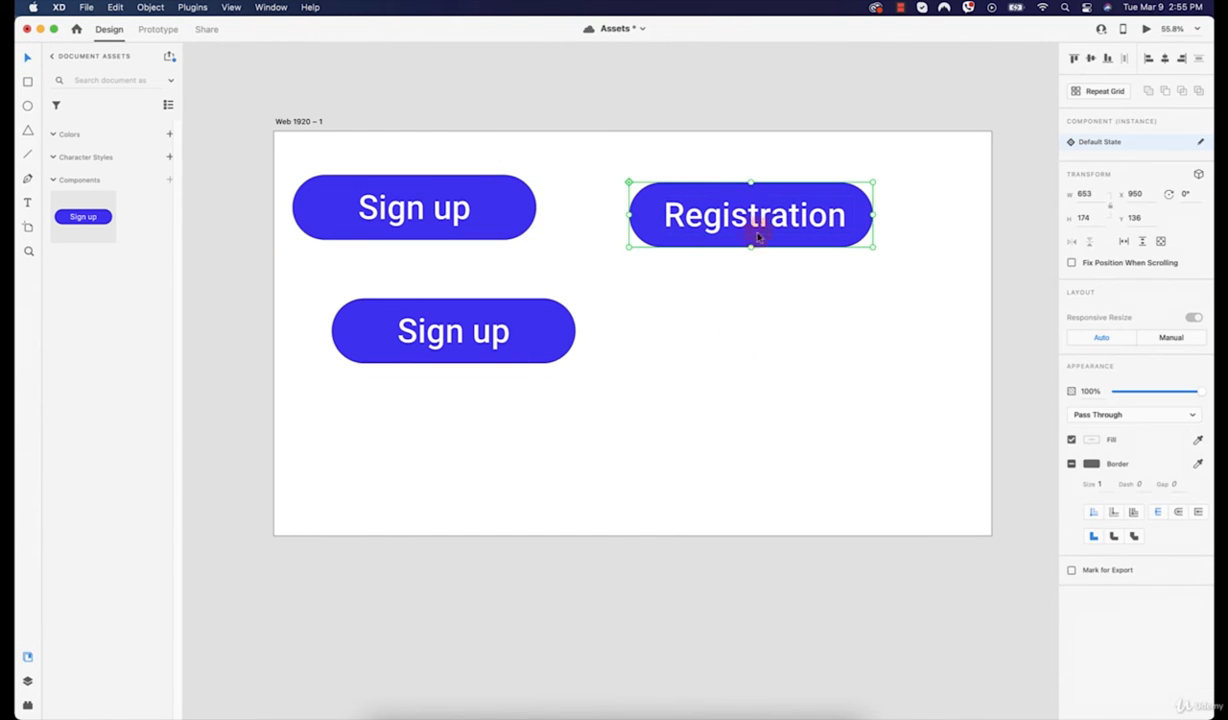
left_click(563, 158)
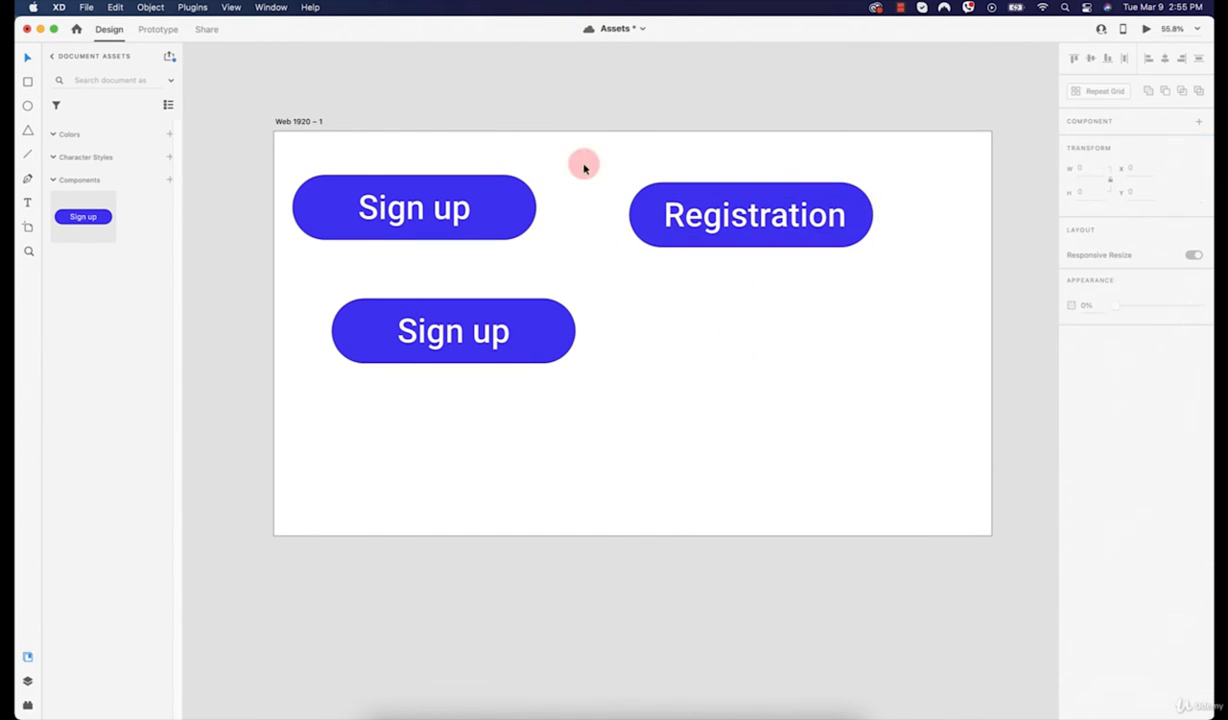
- Try changing the fill of the whole Registration instance, and undo the change
left_click(858, 202)
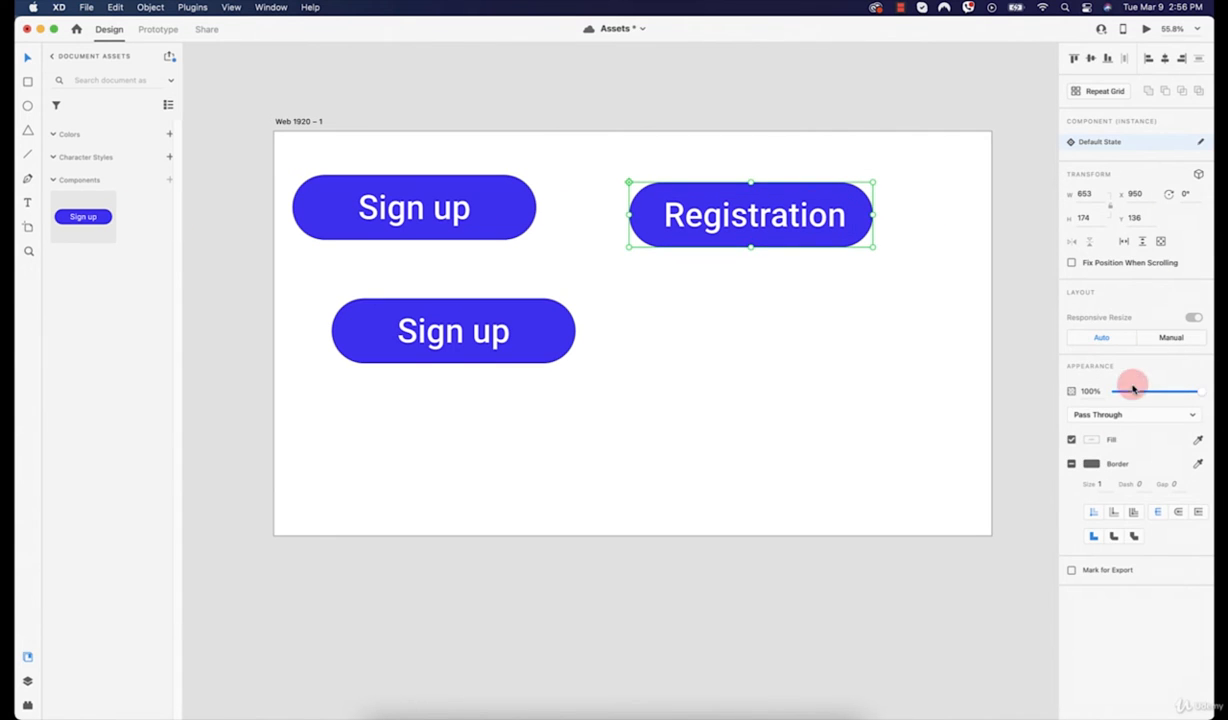
left_click(1091, 440)
left_click_drag(998, 421, 973, 425)
left_click(858, 332)
key("super+z")
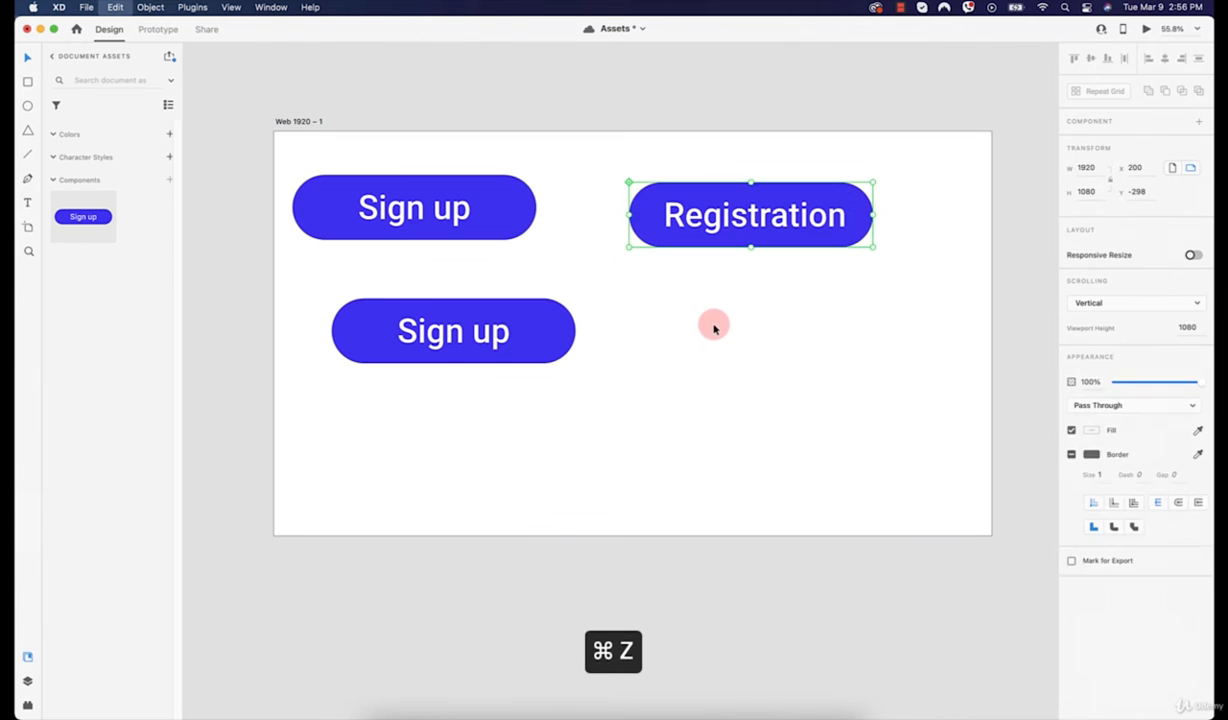
- Change the fill of only the Registration button's background rectangle to a muted dark green
left_click(641, 212)
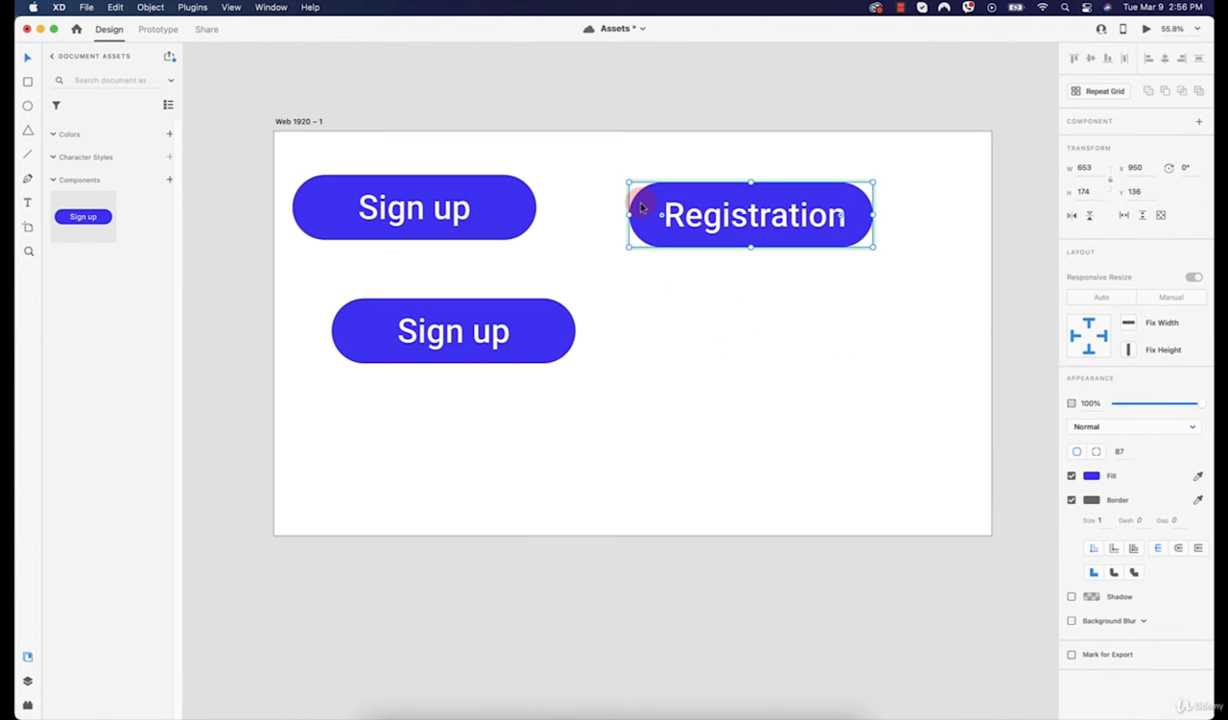
left_click(1091, 476)
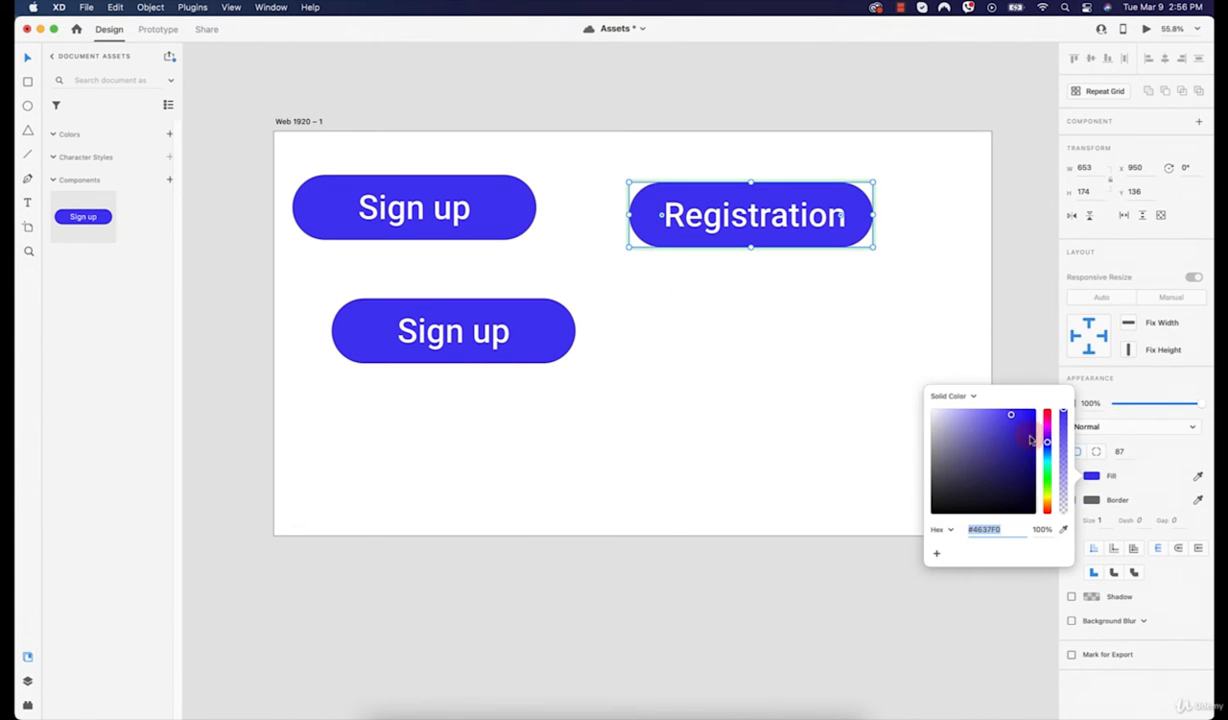
left_click_drag(1047, 441, 1044, 482)
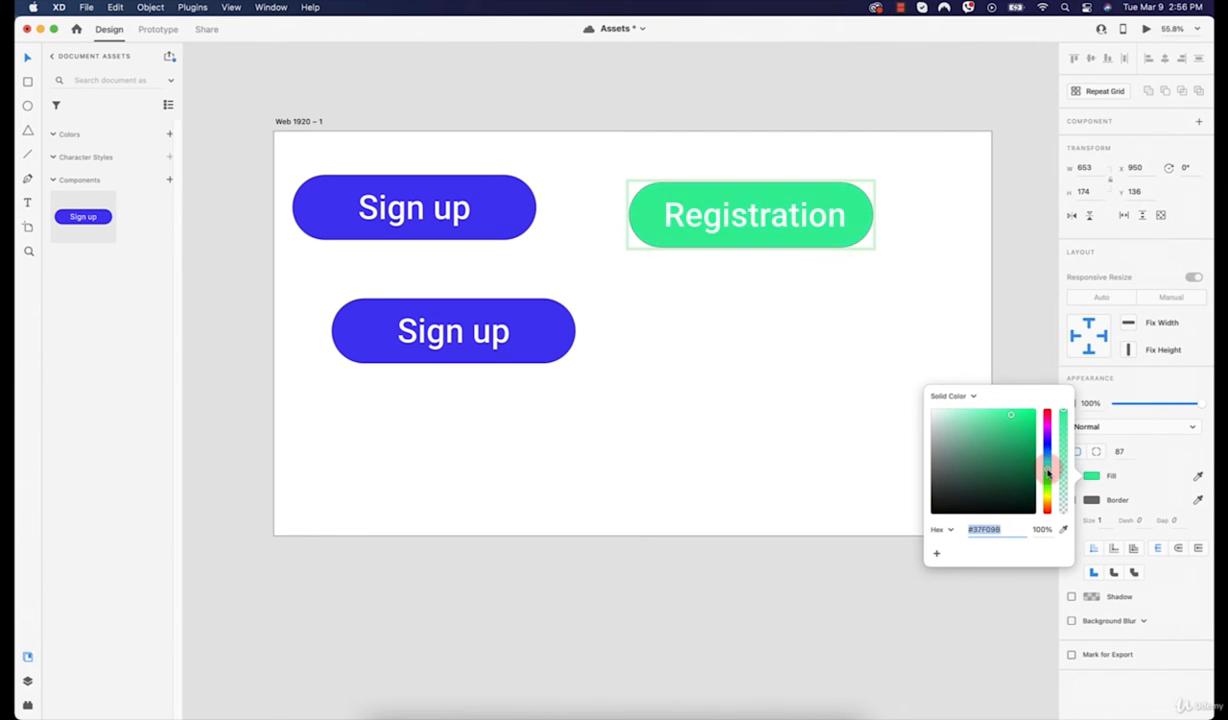
left_click_drag(1018, 424, 988, 447)
left_click(879, 393)
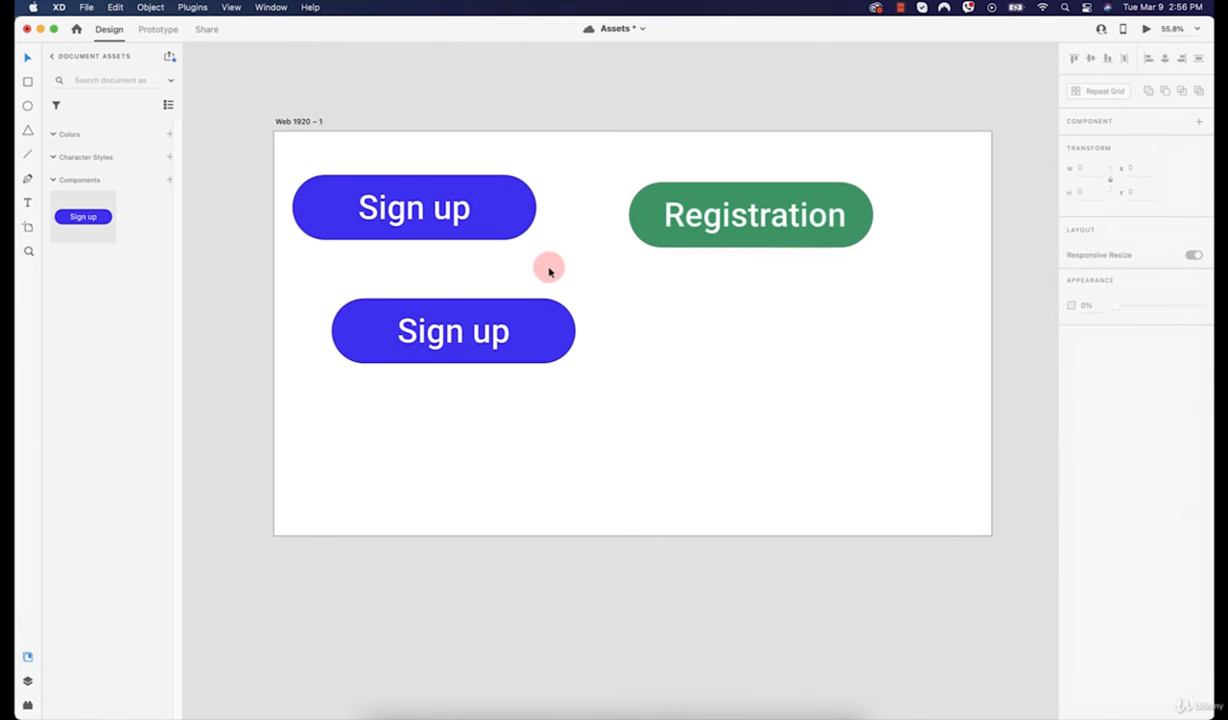
- Rearrange the two Sign up buttons so the instance sits below Registration, and add a Hover State to the main component
left_click(488, 239)
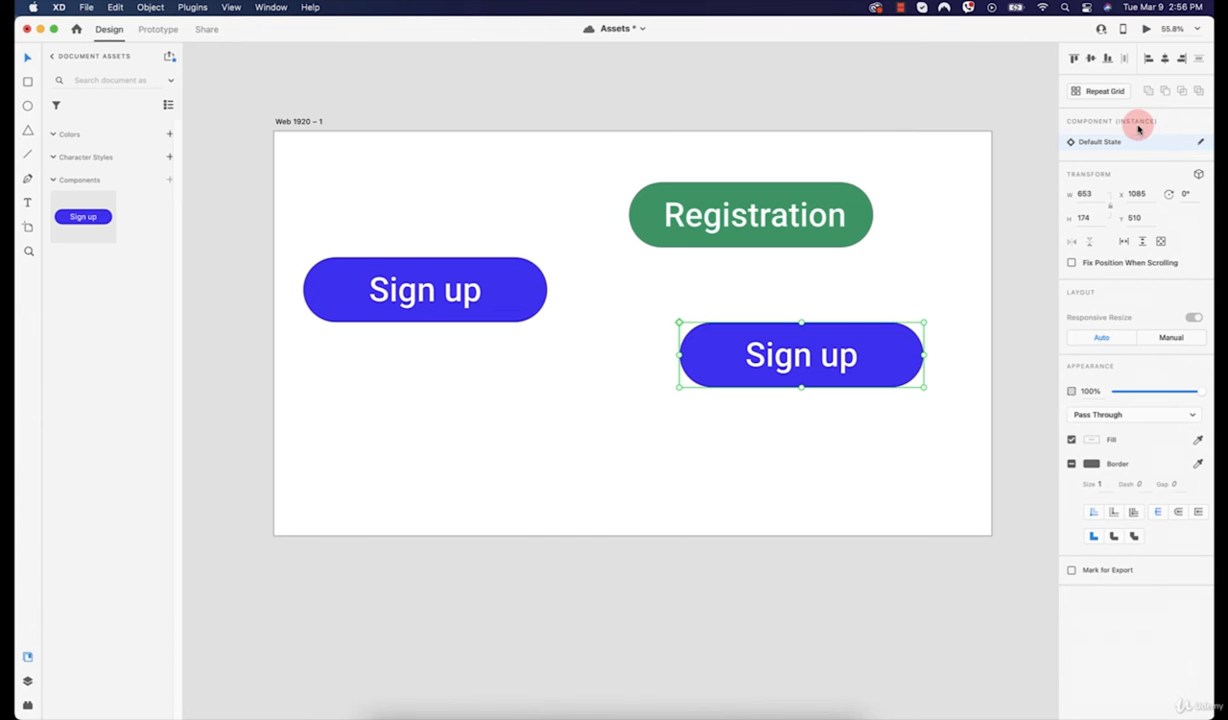
left_click(389, 311)
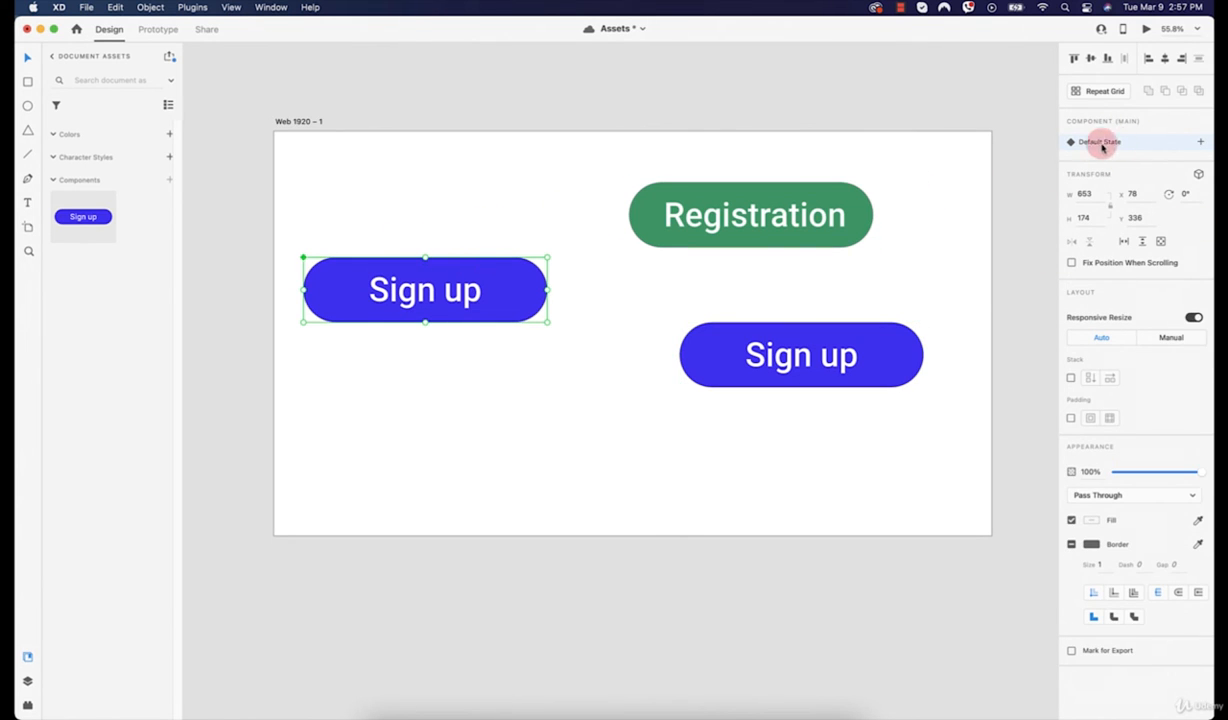
left_click(1198, 143)
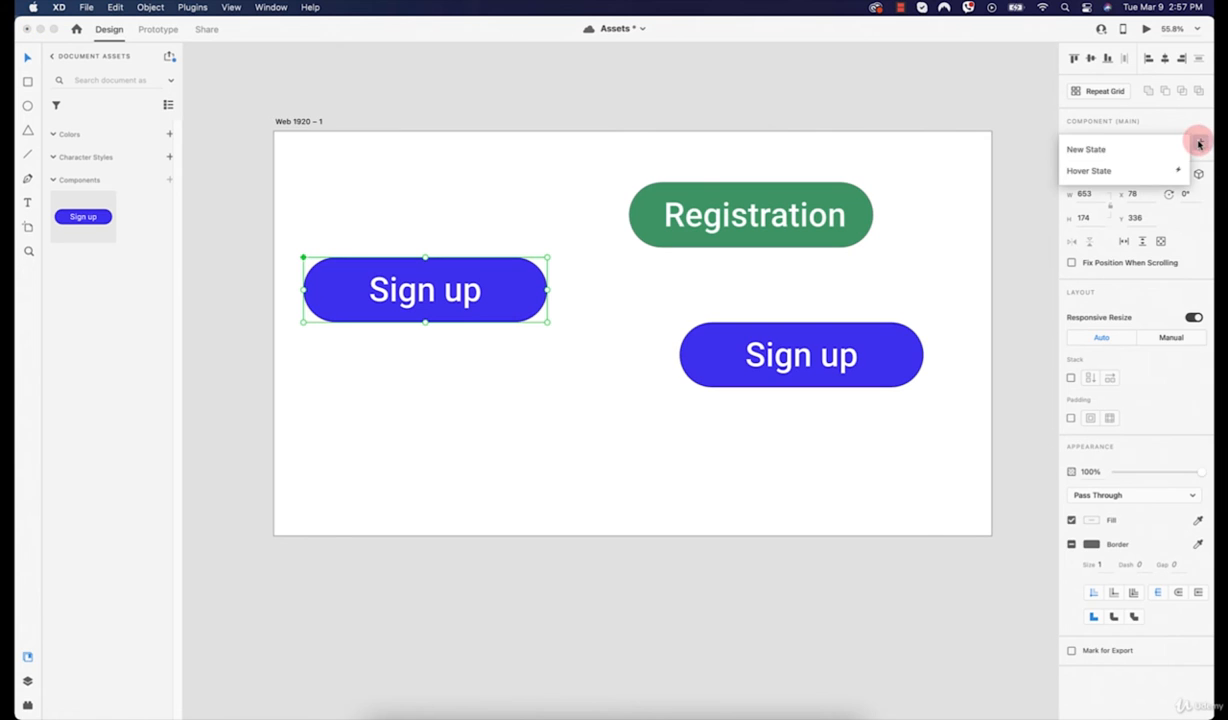
left_click(1115, 172)
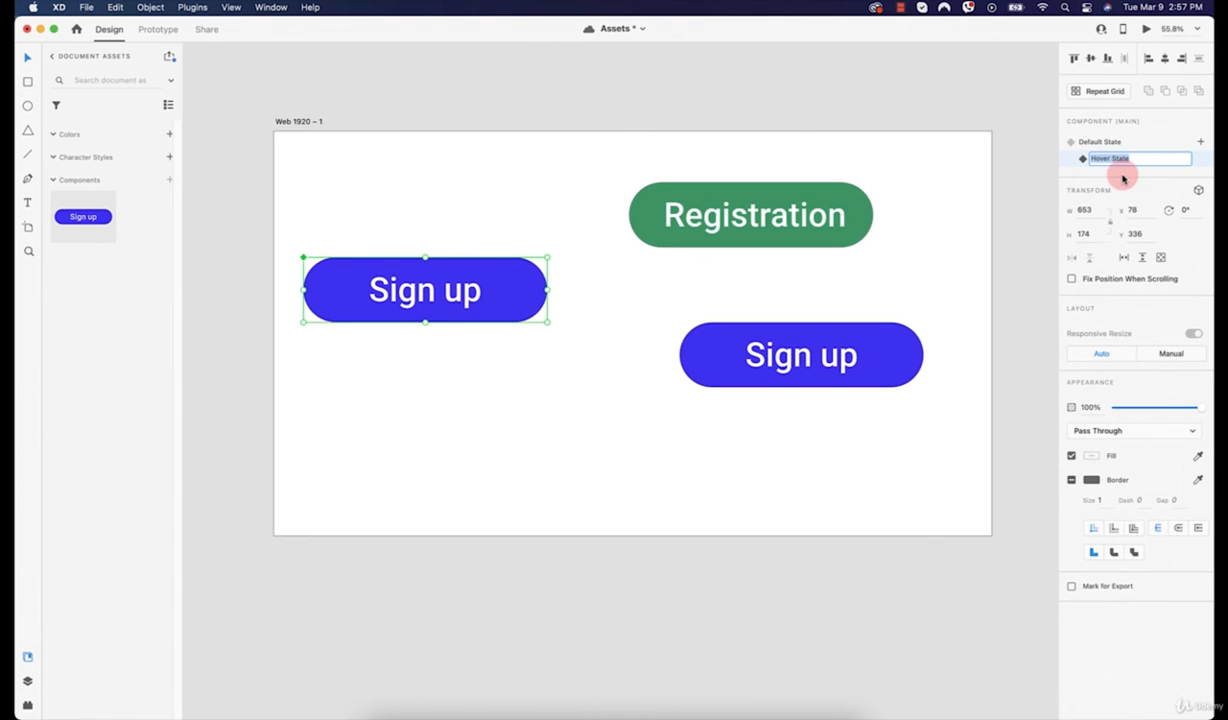
key("Return")
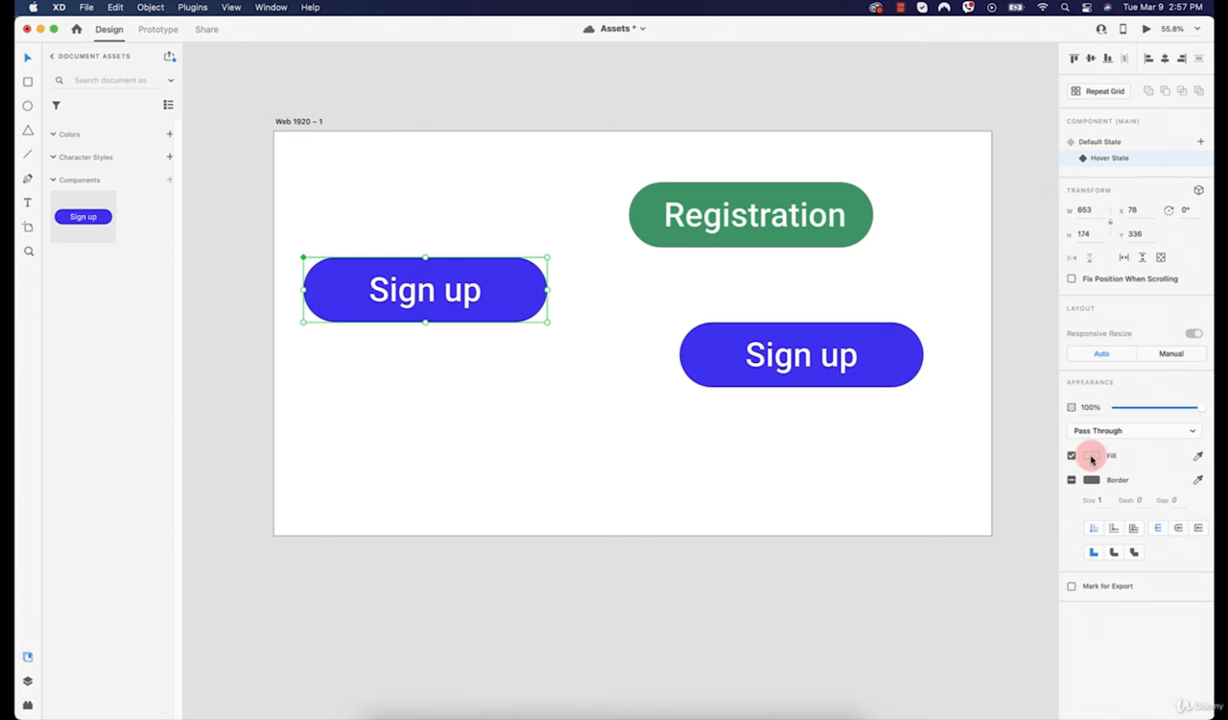
- Lighten the blue fill of the main button's rectangle in its Hover State
double_click(504, 286)
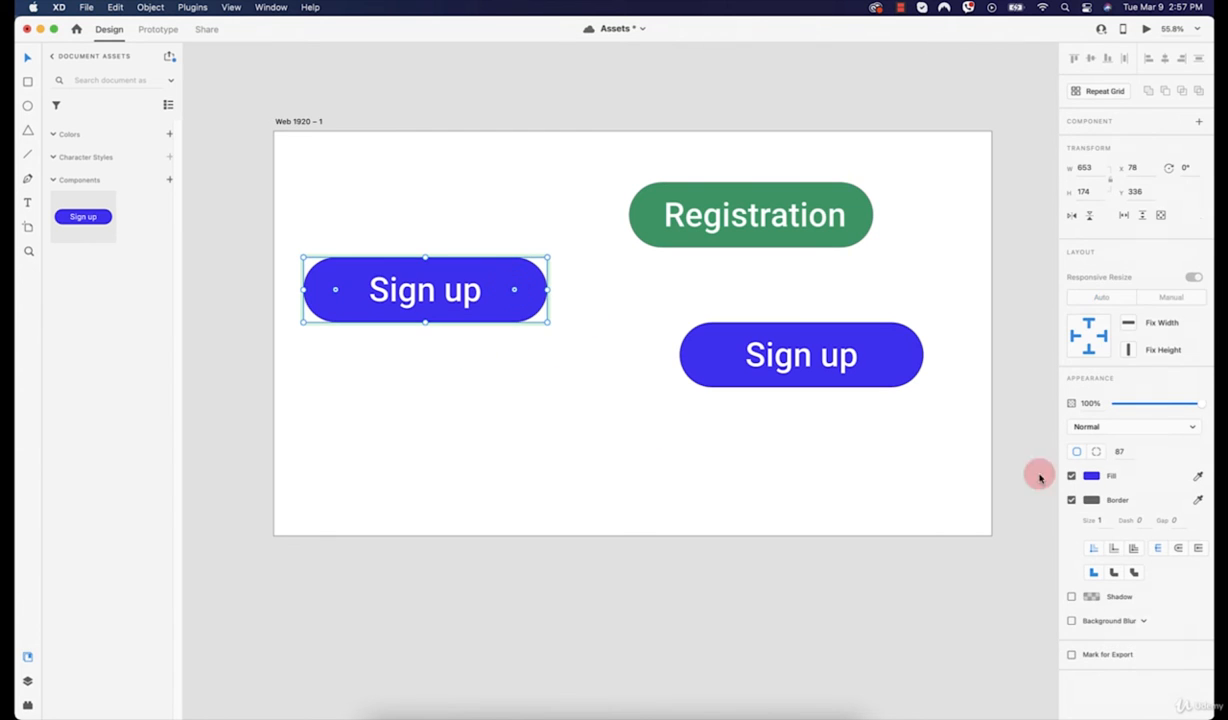
left_click(1091, 475)
left_click_drag(1010, 417, 990, 413)
left_click(783, 432)
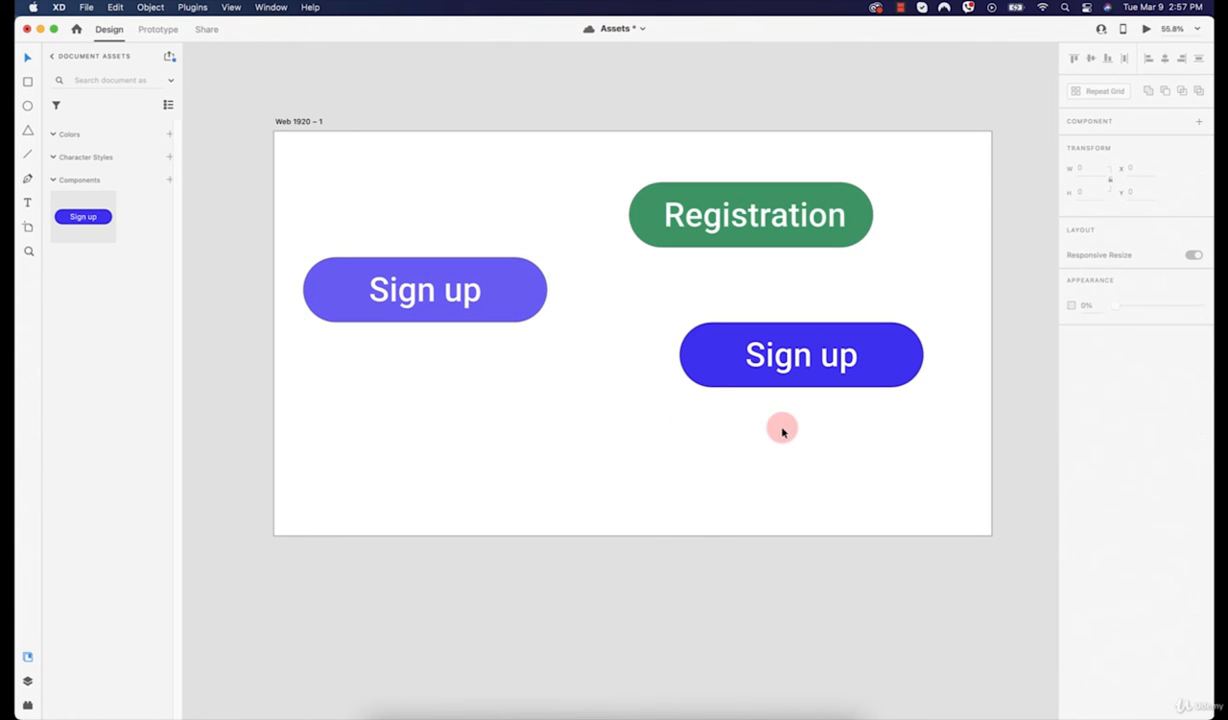
- Compare the main Sign up component's appearance in its Default State and Hover State
left_click(483, 280)
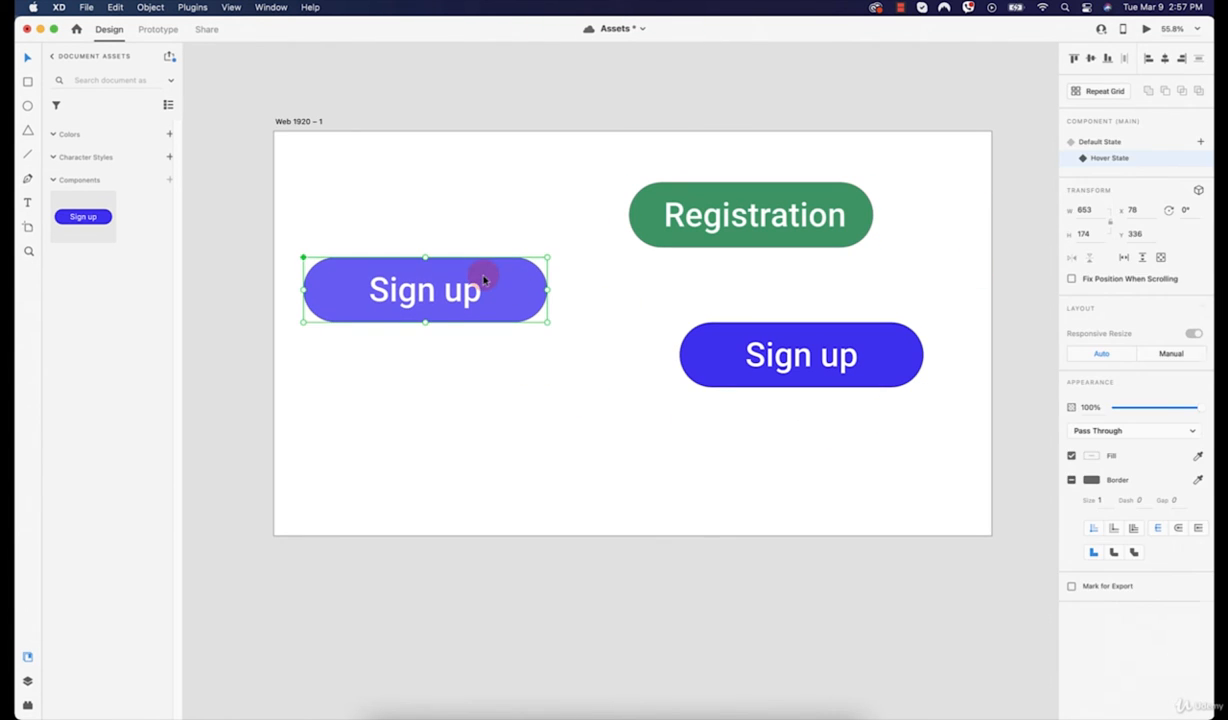
left_click(1131, 143)
left_click(1115, 158)
left_click(1104, 143)
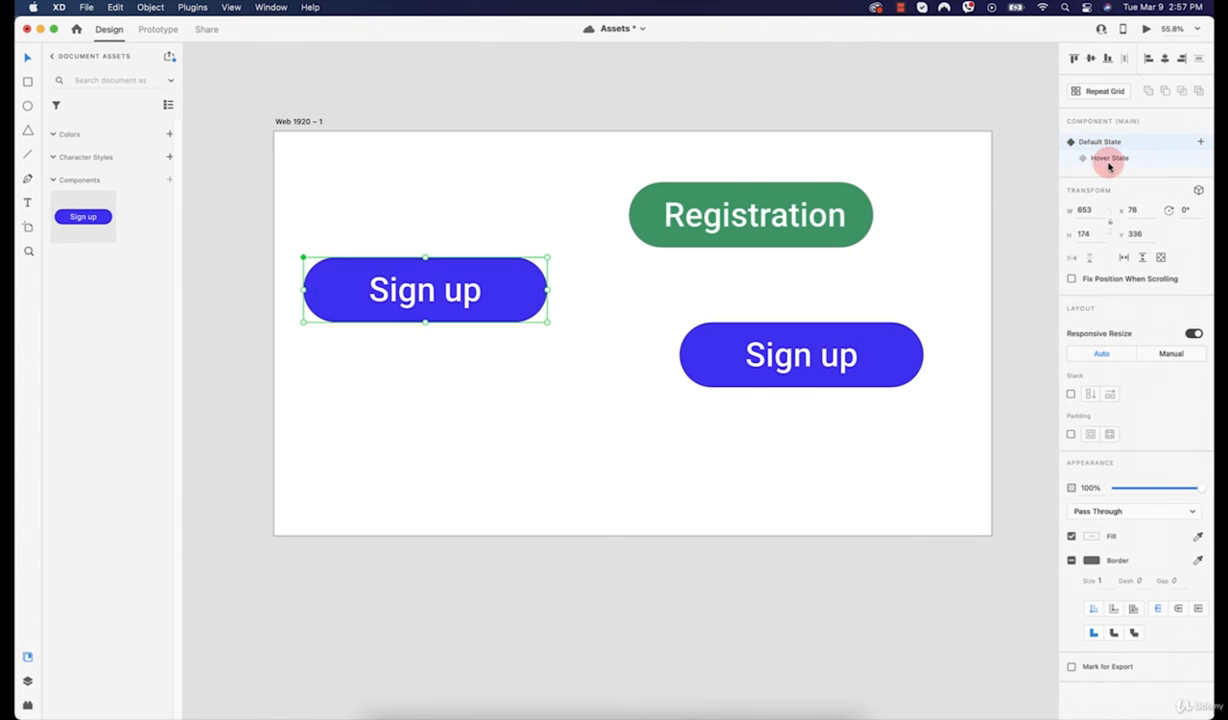
left_click(1108, 158)
left_click(1103, 143)
left_click(1108, 158)
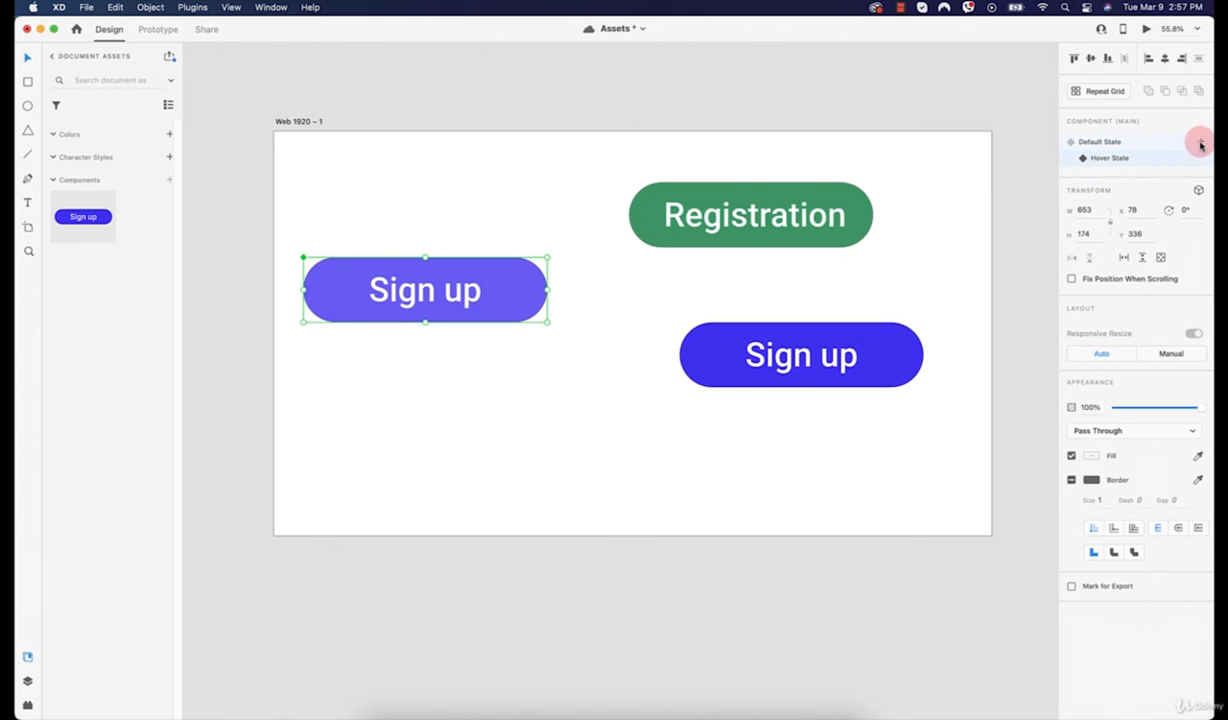
- Add a new state named clicked to the main Sign up component
left_click(1201, 145)
left_click_drag(1149, 175, 1067, 177)
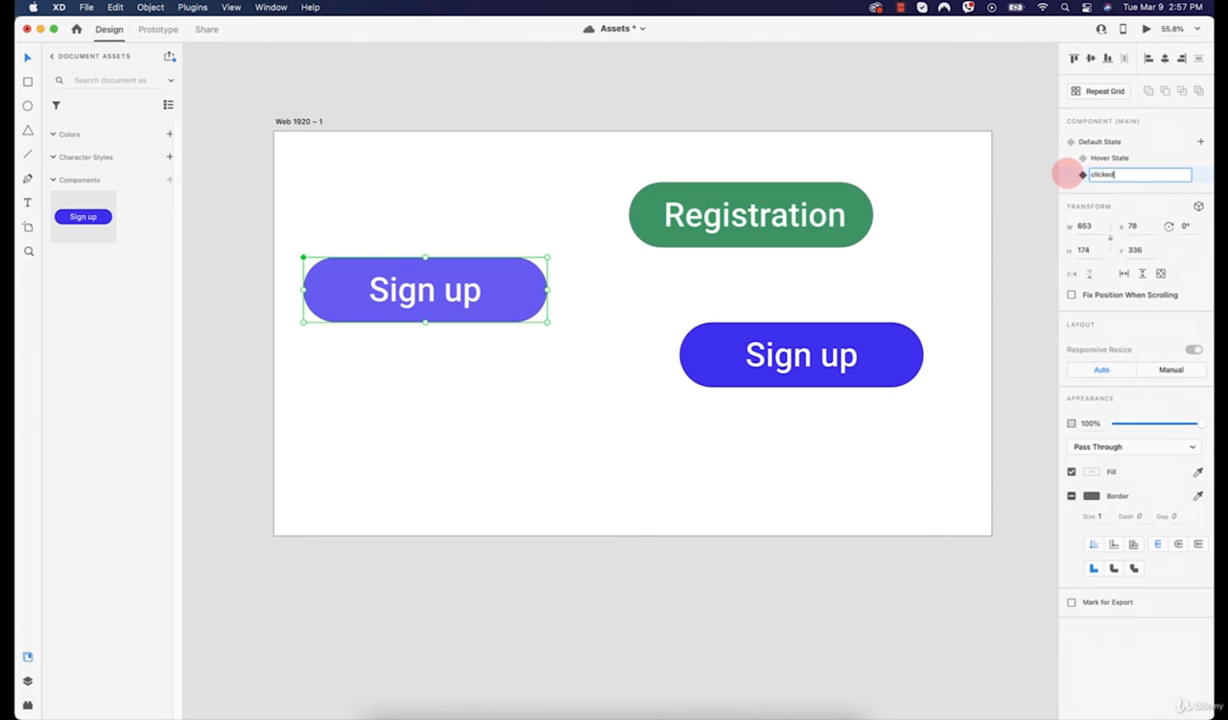
key("Return")
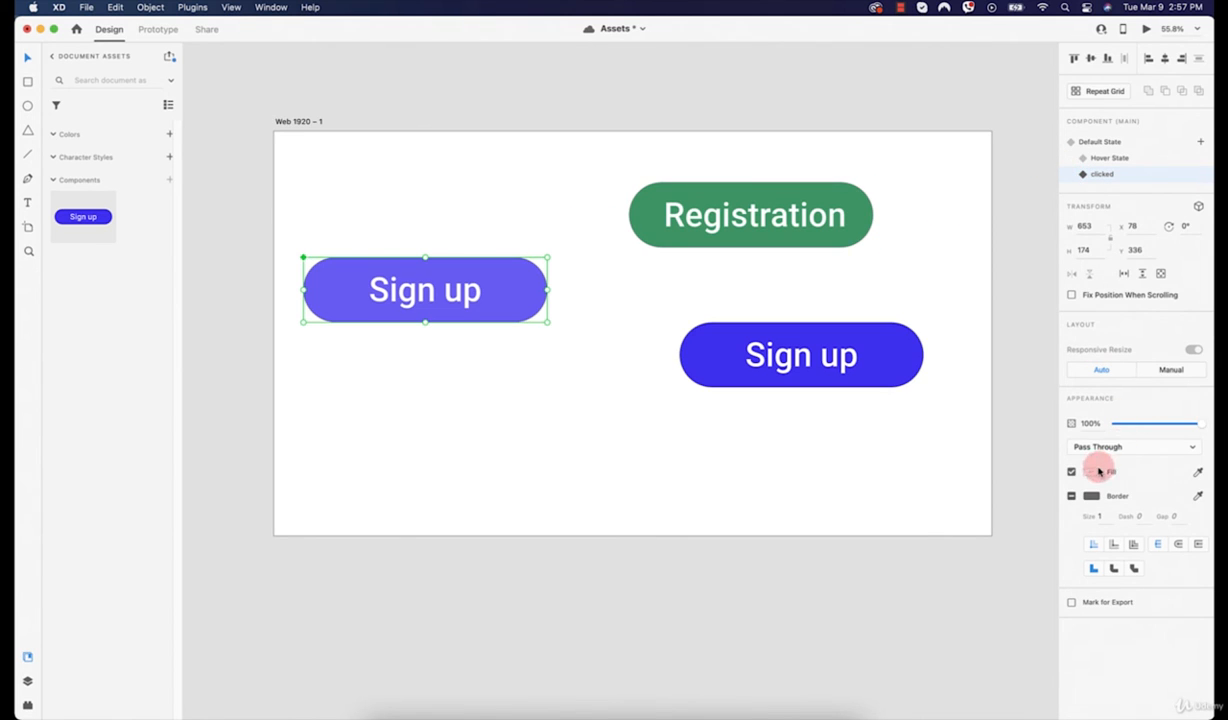
- Darken the main button's rectangle fill to a deep blue, about #2318A3, in its clicked state
double_click(513, 285)
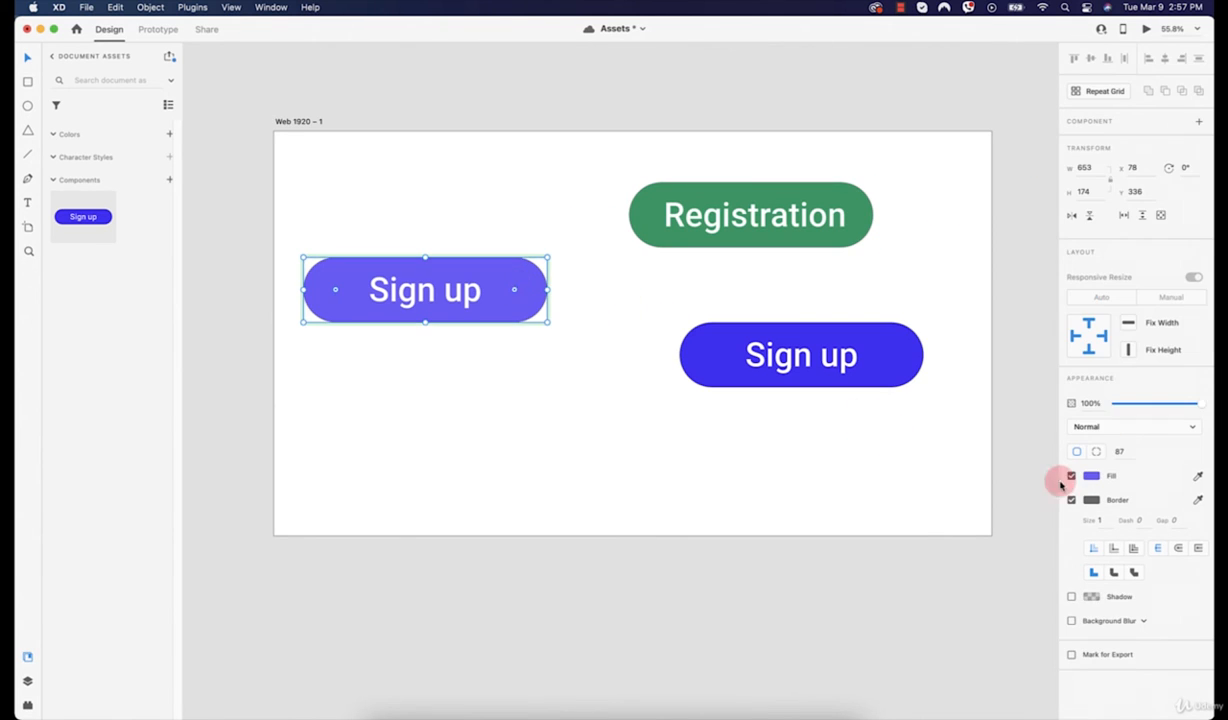
left_click(1090, 477)
left_click_drag(996, 423, 1020, 450)
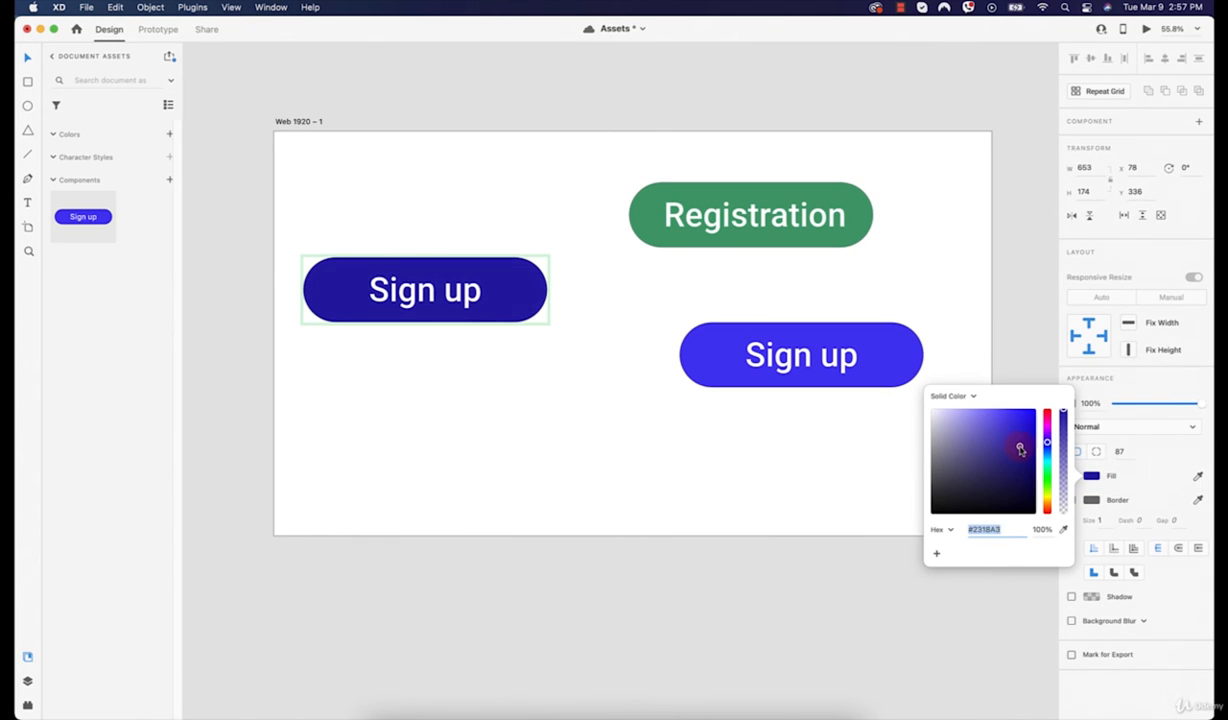
left_click(806, 440)
- Preview the main Sign up component in its Hover State and Default State
left_click(532, 293)
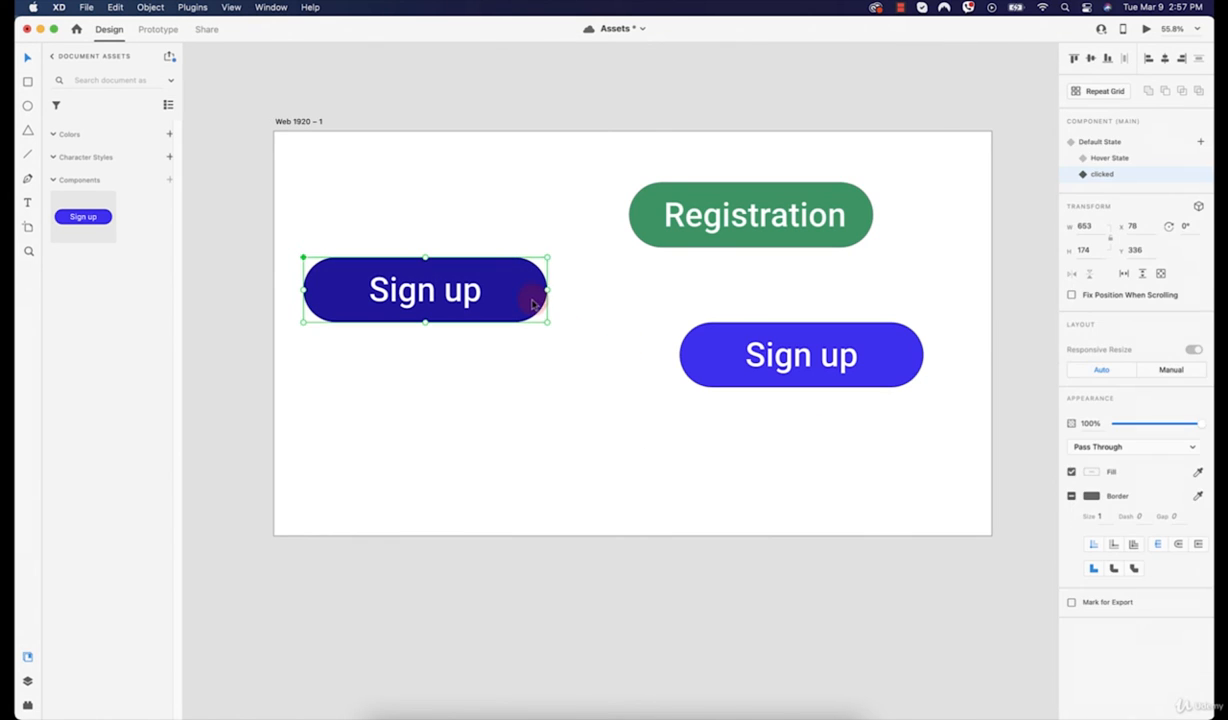
left_click(1126, 158)
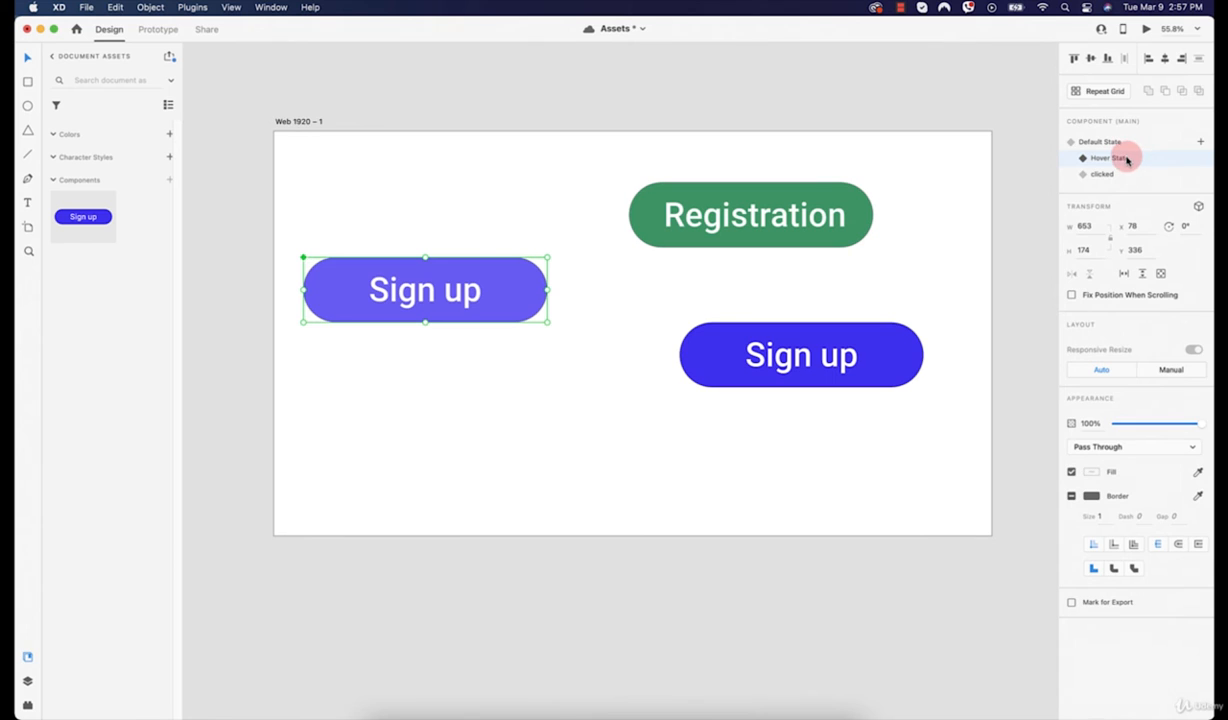
left_click(1116, 146)
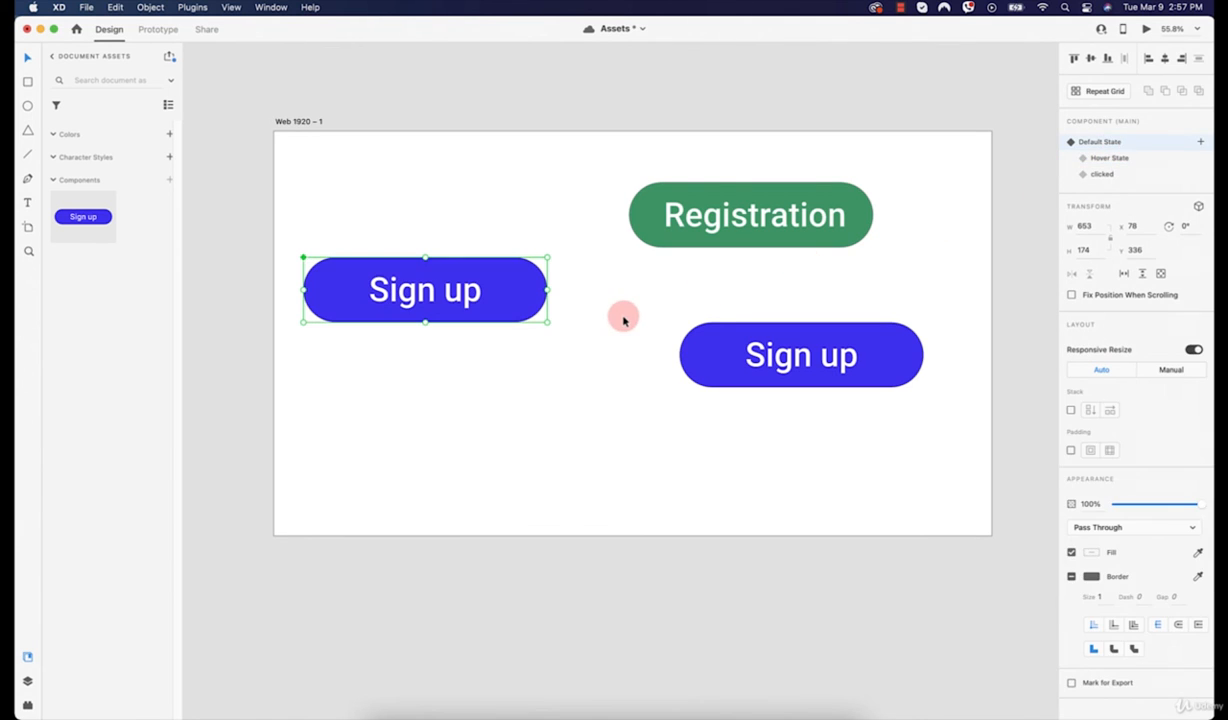
- Preview the Sign up instance in its Hover State and clicked state, ending on Default State
left_click(757, 337)
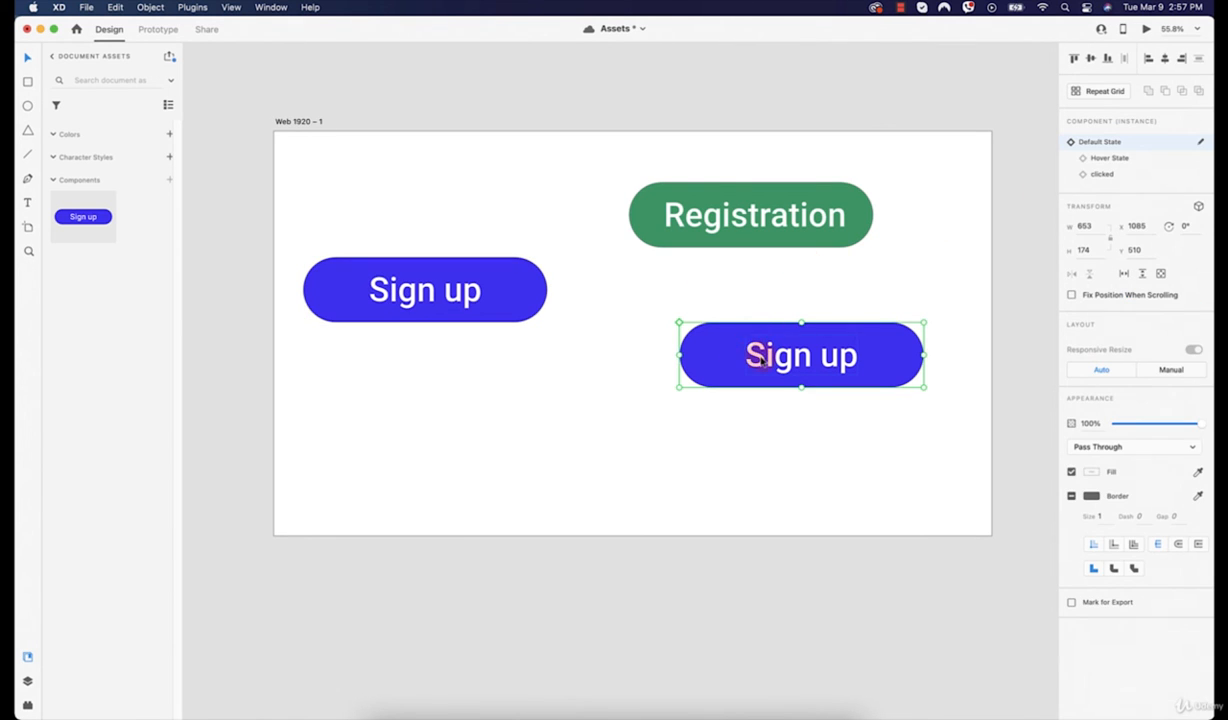
left_click(480, 288)
left_click(746, 326)
left_click(1106, 158)
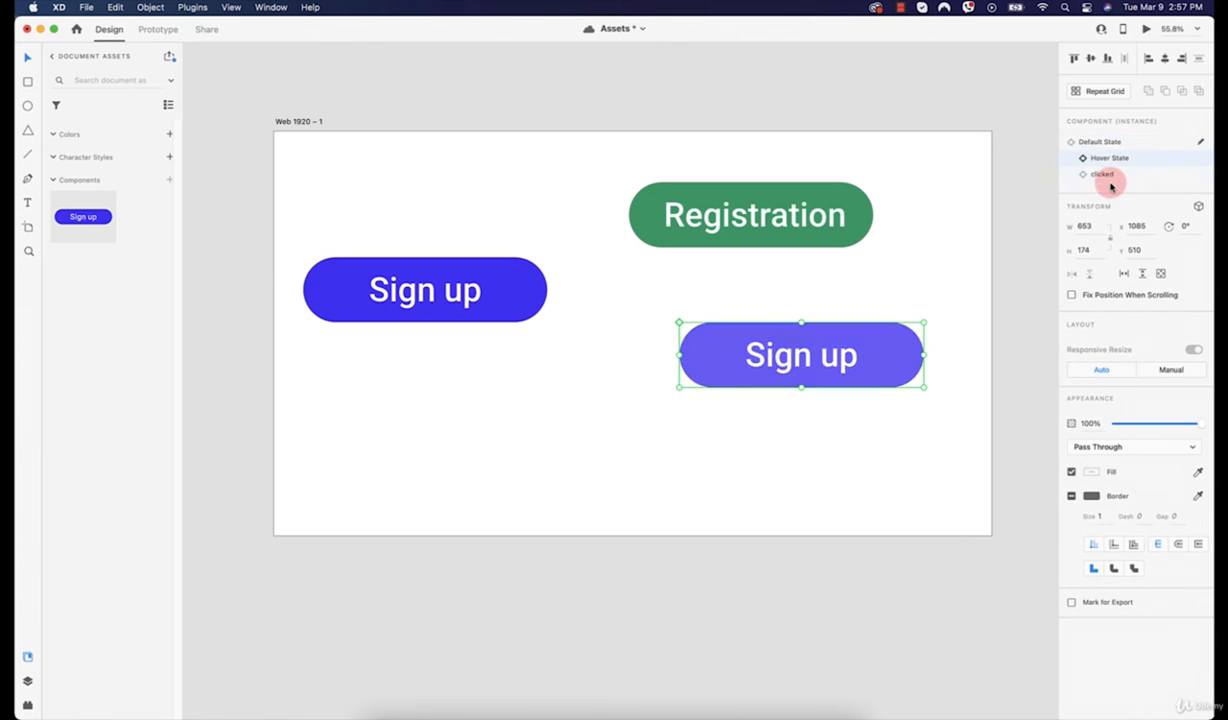
left_click(1104, 175)
left_click(1108, 158)
left_click(1108, 143)
- Preview the Registration instance in its Hover State and clicked state, ending on Default State
left_click(843, 212)
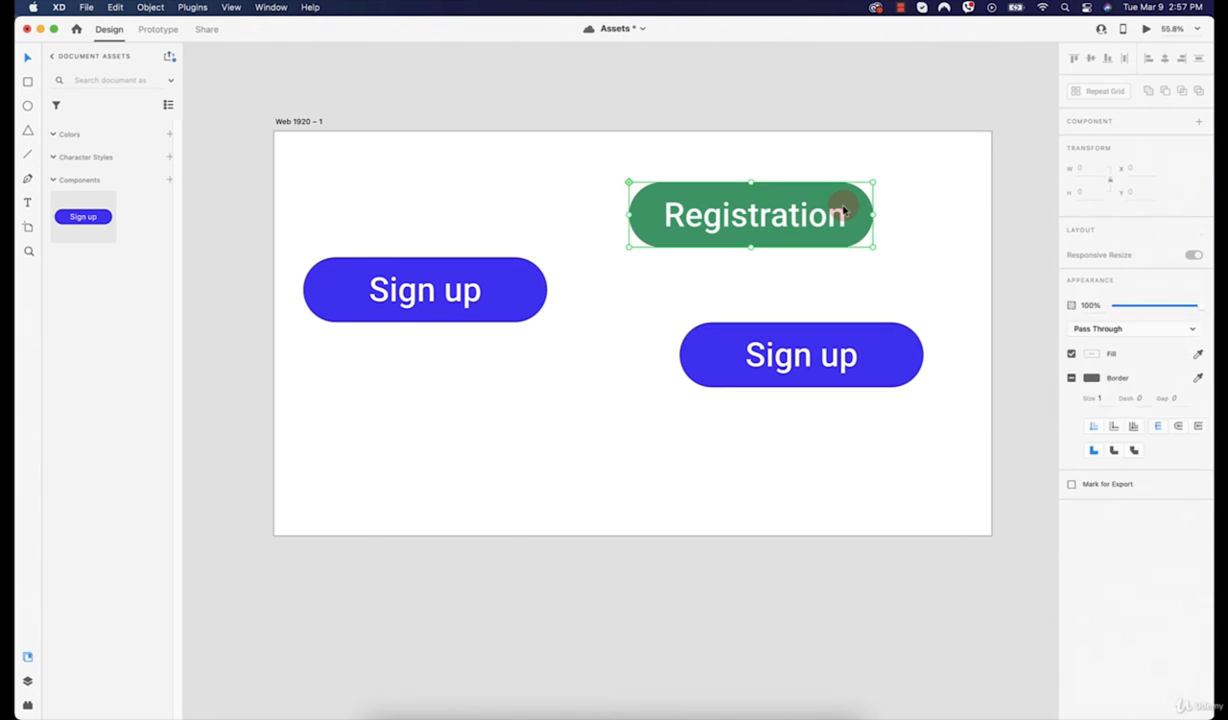
left_click(1108, 160)
left_click(1103, 175)
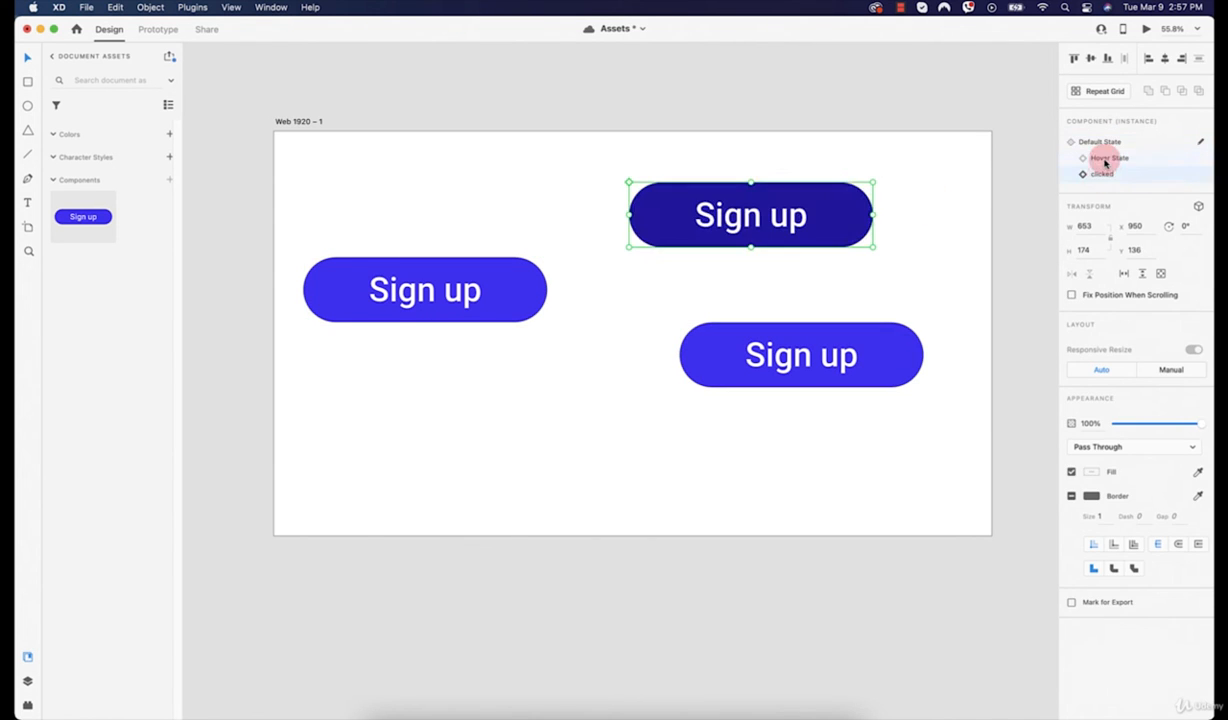
left_click(1106, 158)
left_click(1100, 142)
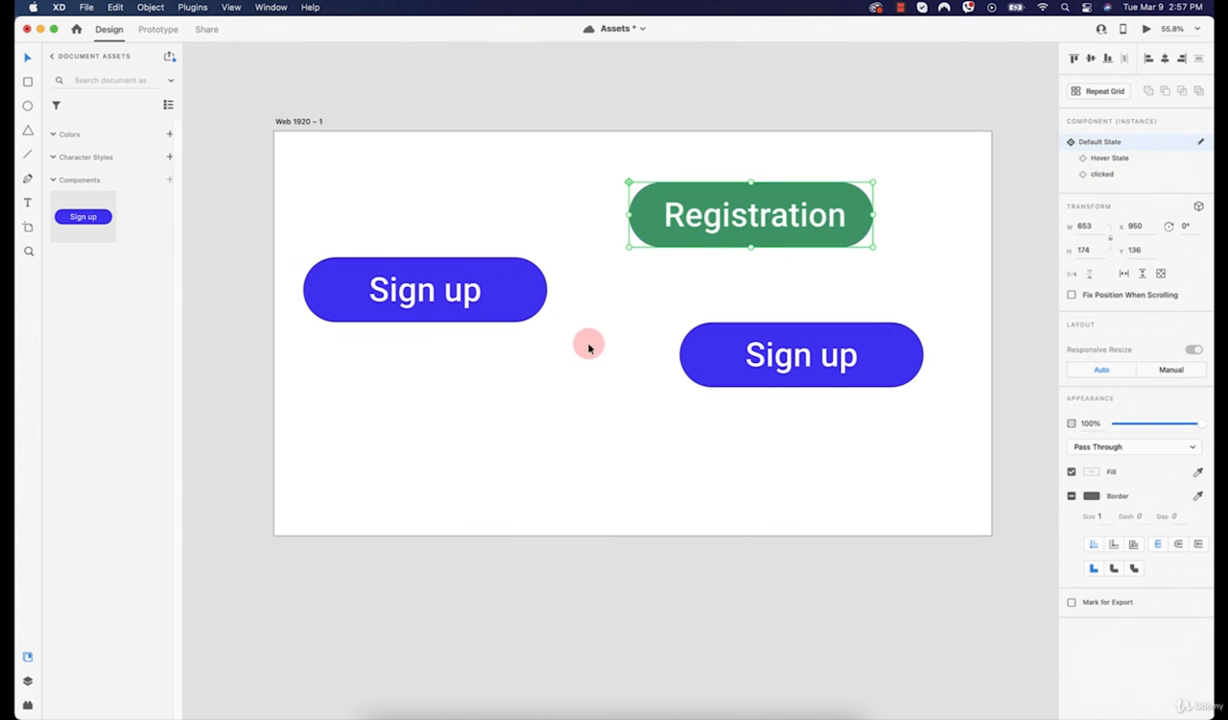
- Arrange the main Sign up button, its instance and the Registration instance in a column along the artboard's left side
left_click(567, 330)
left_click(444, 282)
left_click_drag(444, 282, 431, 212)
left_click_drag(774, 343, 392, 312)
left_click_drag(752, 218, 428, 432)
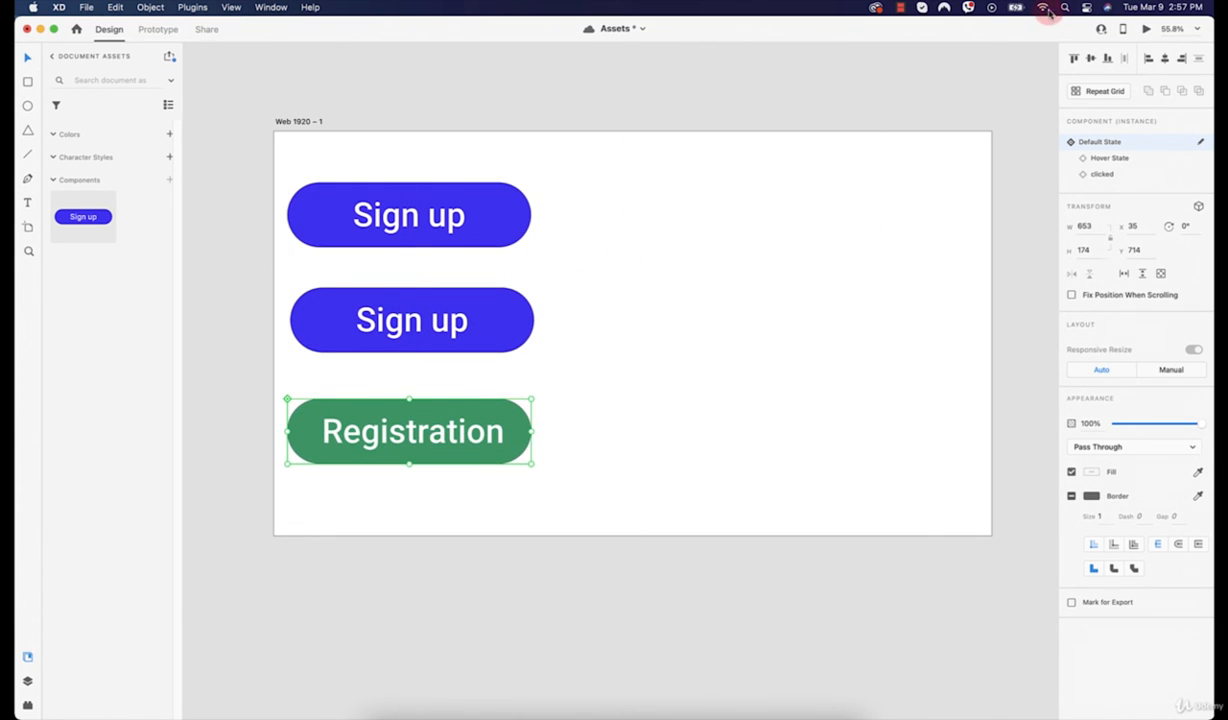
left_click(912, 12)
left_click(910, 41)
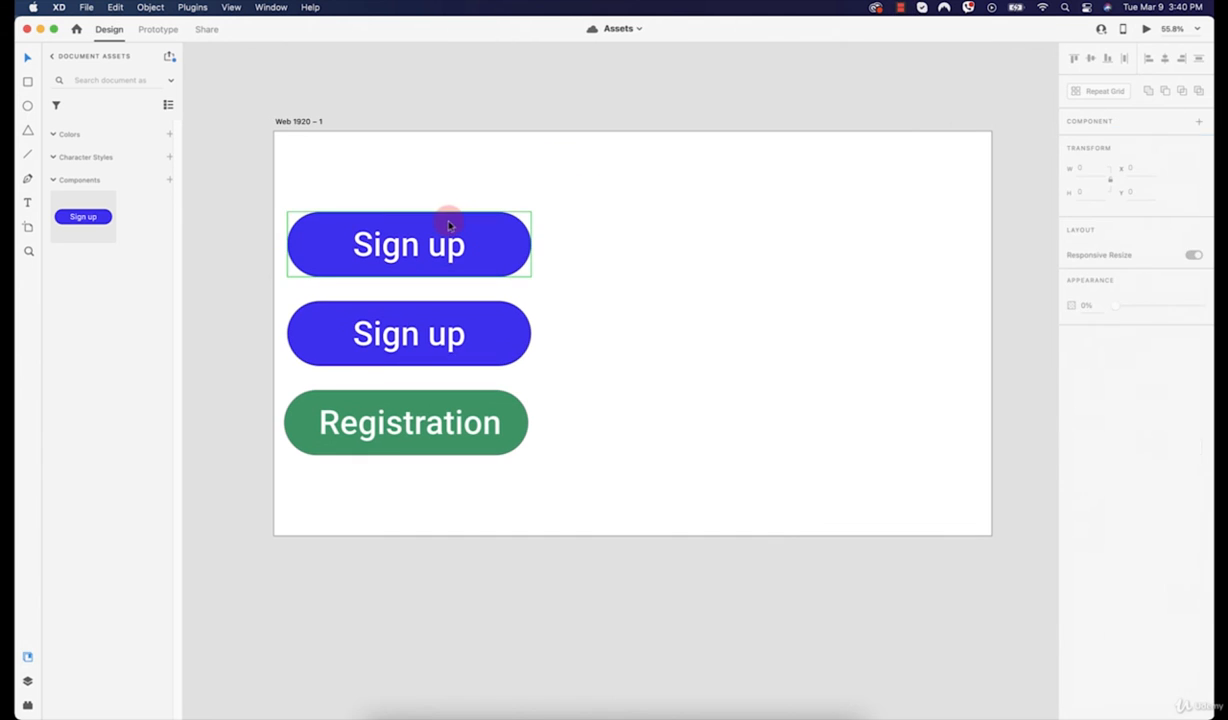
- Align both Sign up buttons at X 141 near the artboard's top and move the Registration button below them, farther right
left_click_drag(440, 214, 475, 176)
left_click_drag(411, 330, 450, 264)
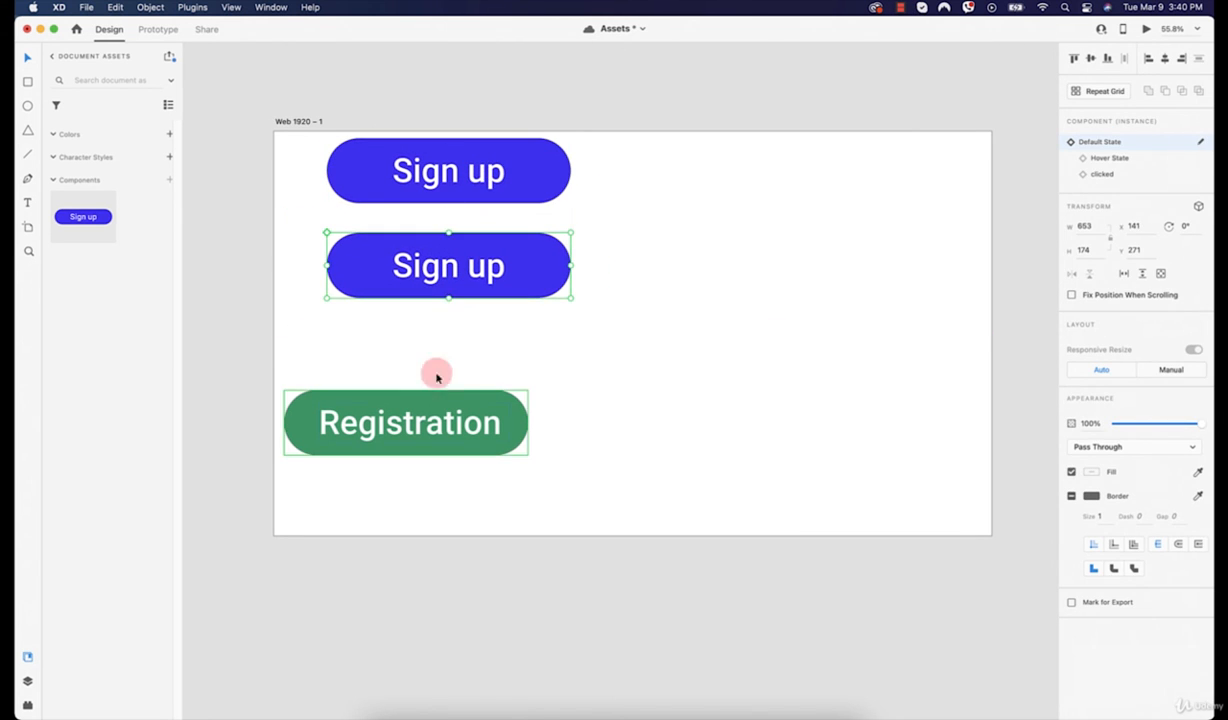
left_click_drag(419, 419, 553, 385)
left_click(472, 235)
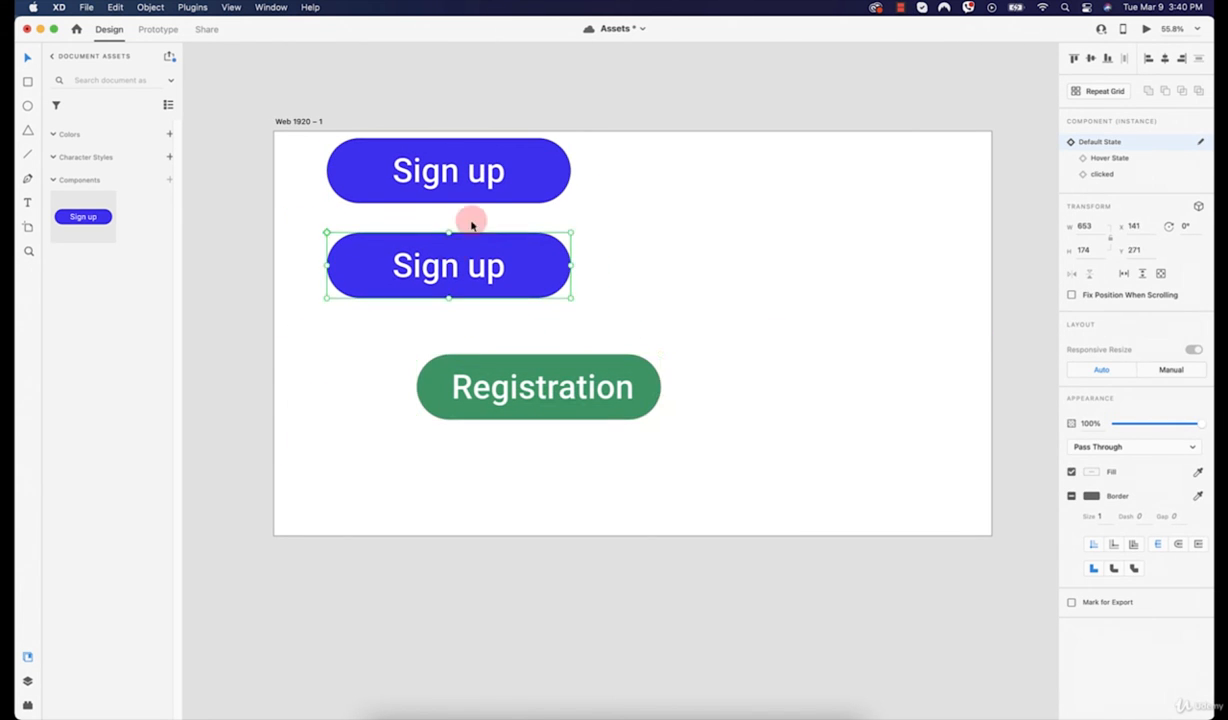
left_click(386, 200)
- Reset the Registration instance to its main state and align it under the other two Sign up buttons
left_click(567, 400)
right_click(569, 348)
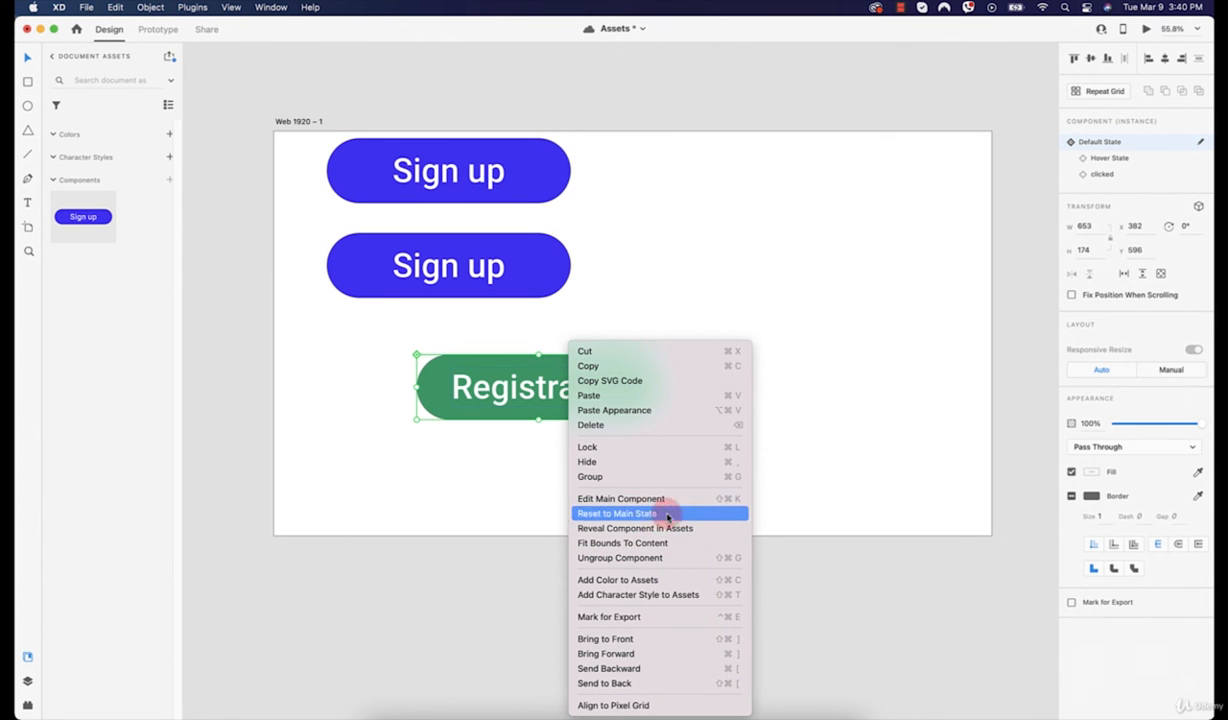
left_click(630, 514)
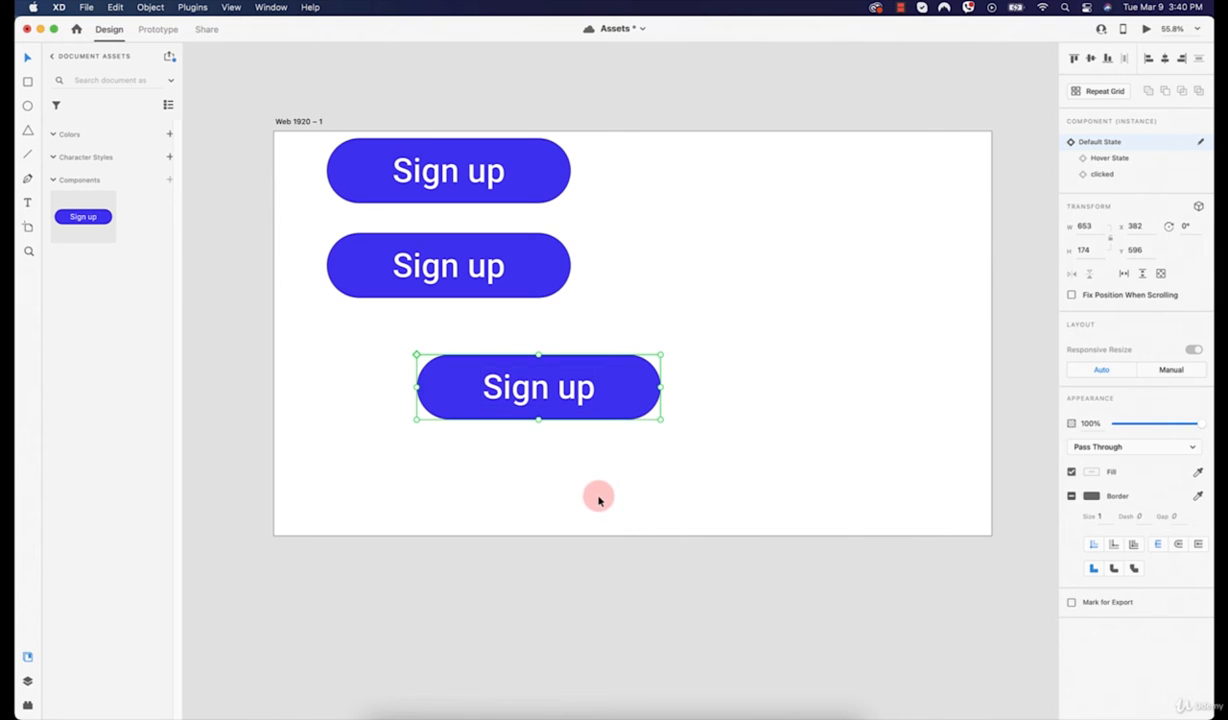
left_click_drag(570, 390, 490, 386)
- Change the fill of the main Sign up component's background rectangle to a darker blue
left_click(460, 247)
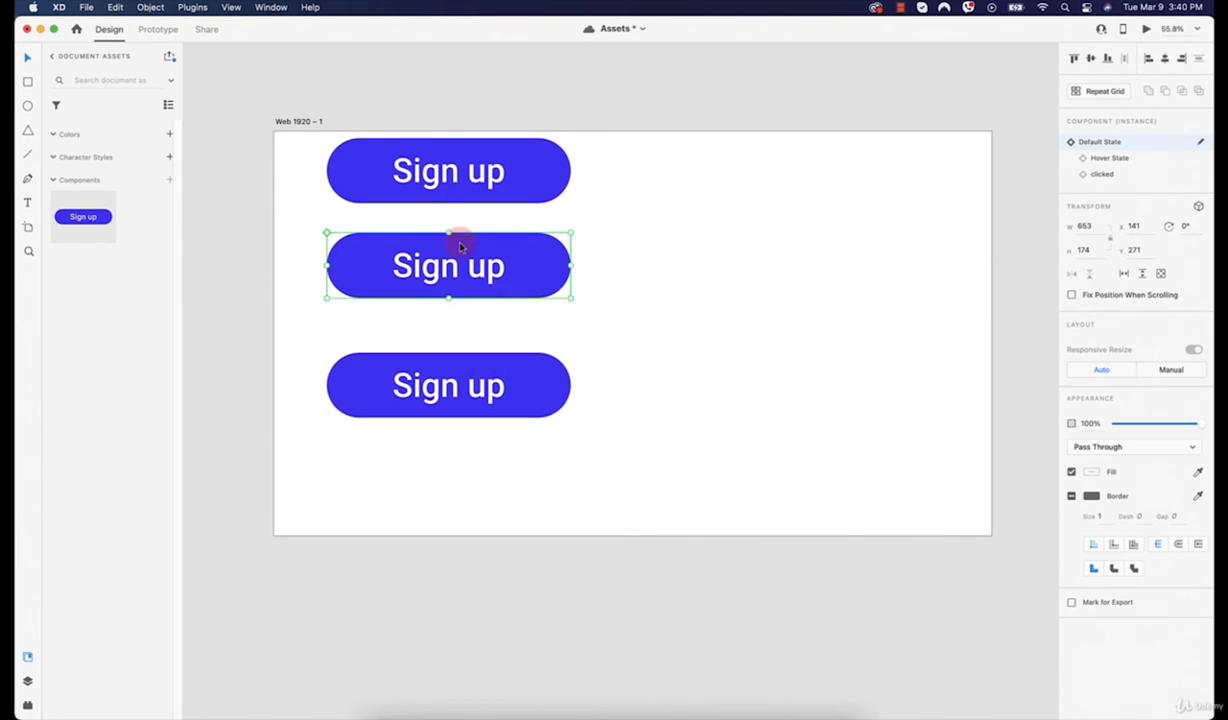
left_click(500, 173)
double_click(507, 166)
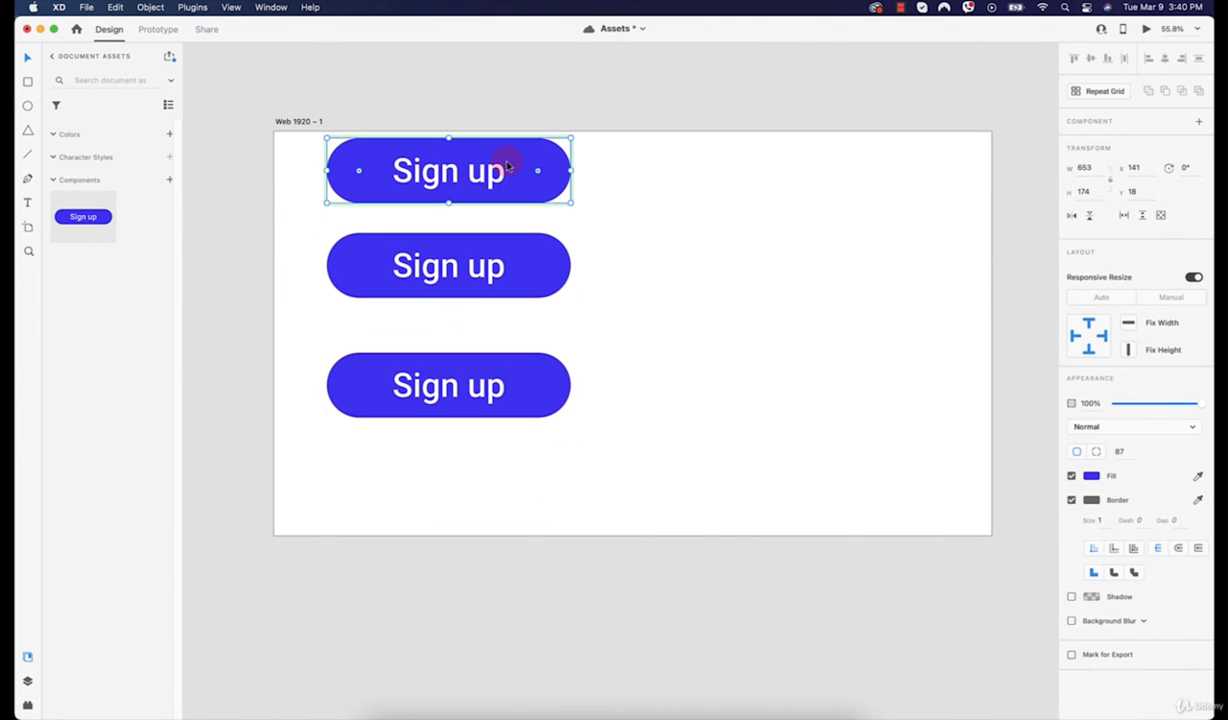
double_click(499, 175)
left_click(501, 175)
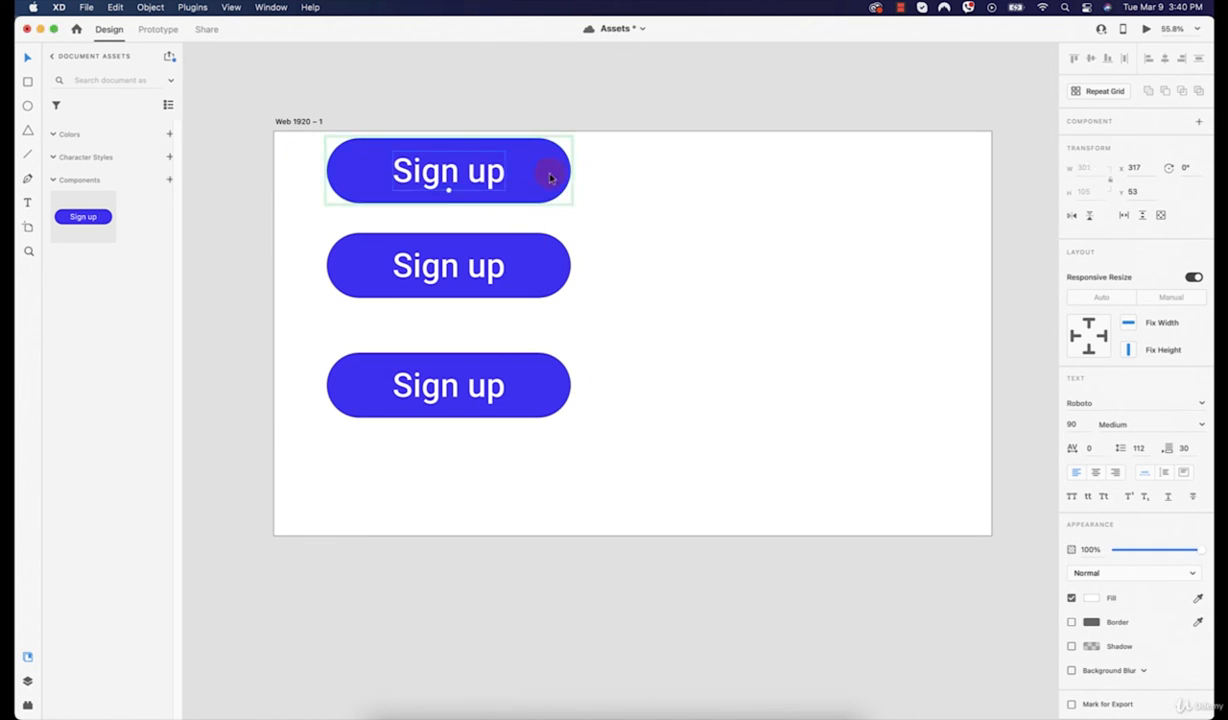
left_click(550, 176)
left_click(1072, 412)
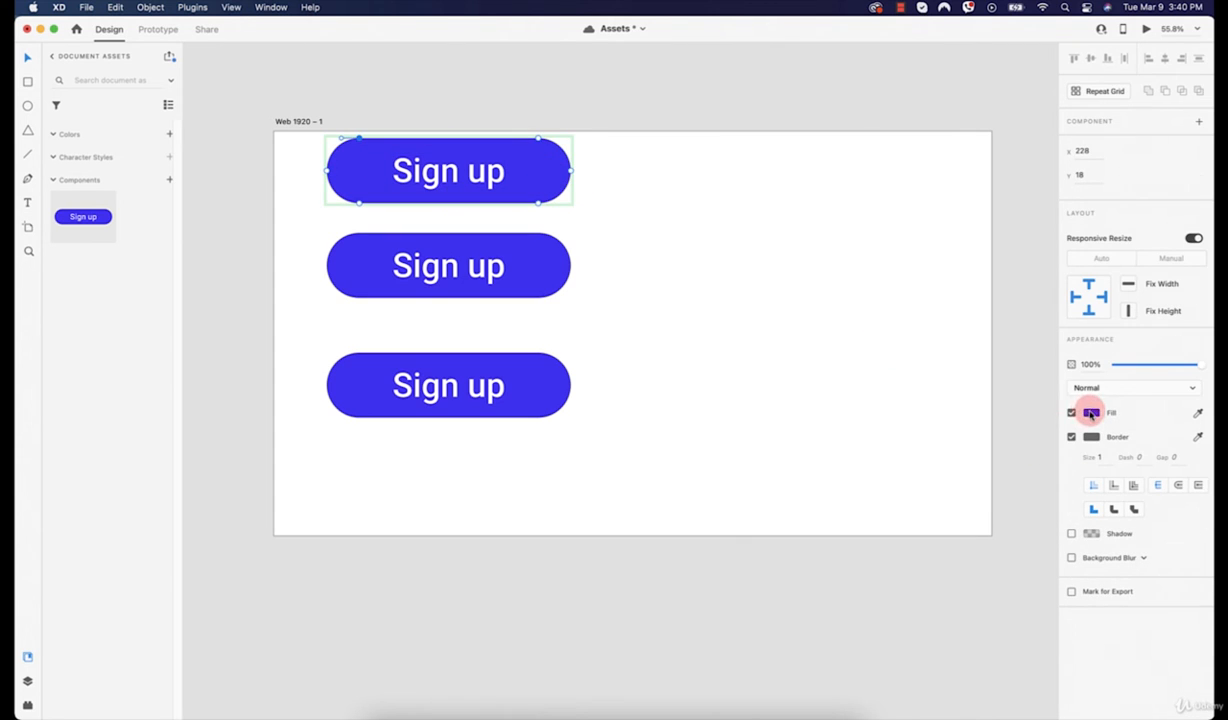
left_click_drag(1000, 403, 1022, 374)
left_click(726, 325)
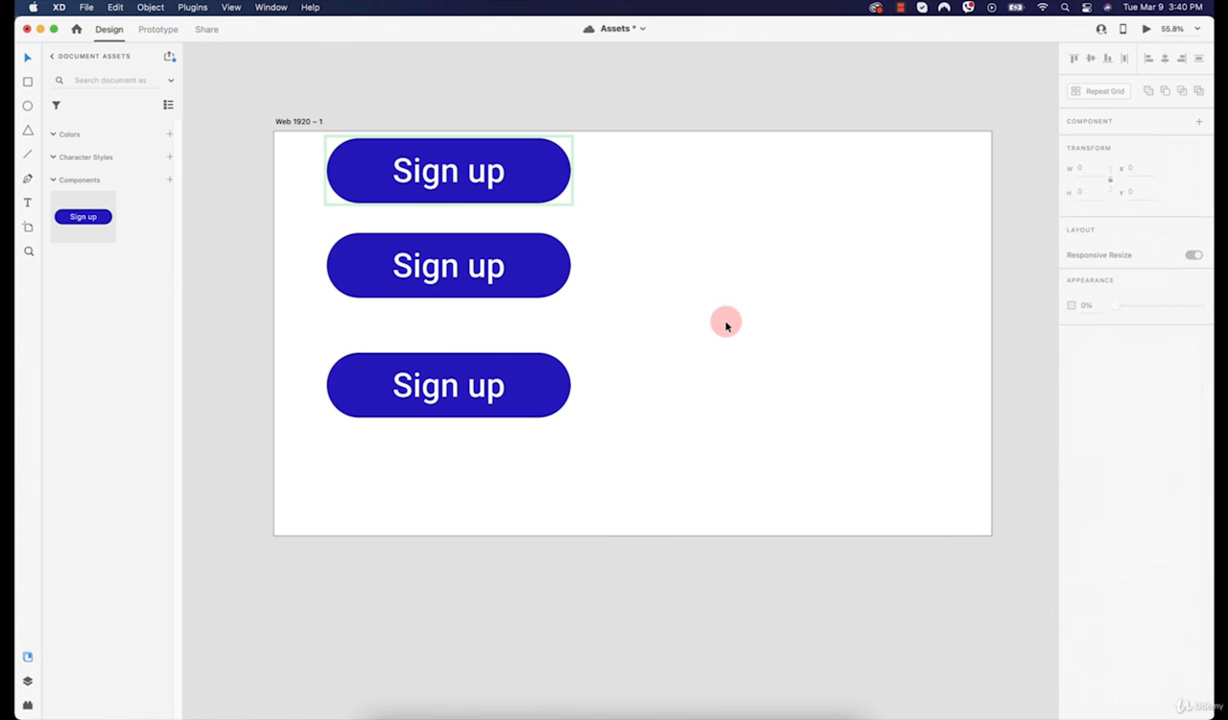
- Move the Sign up label slightly down inside the main component and undo the move
double_click(432, 176)
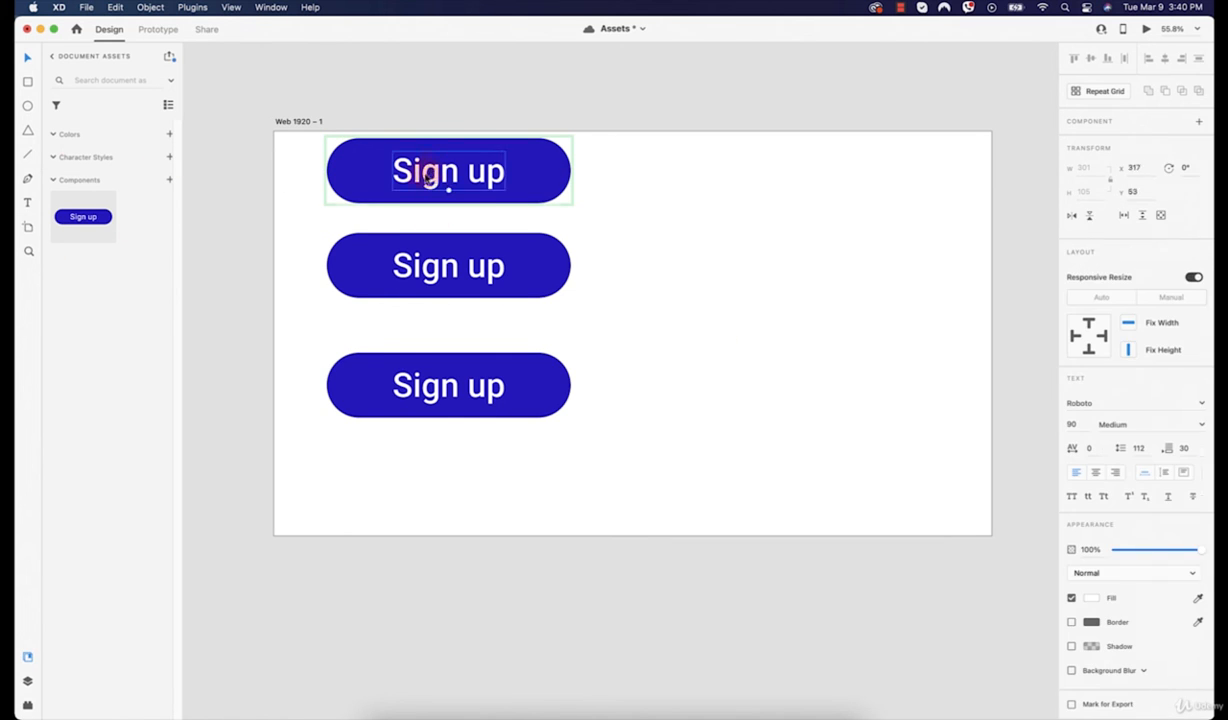
left_click_drag(476, 173, 466, 192)
key("super+z")
left_click(674, 226)
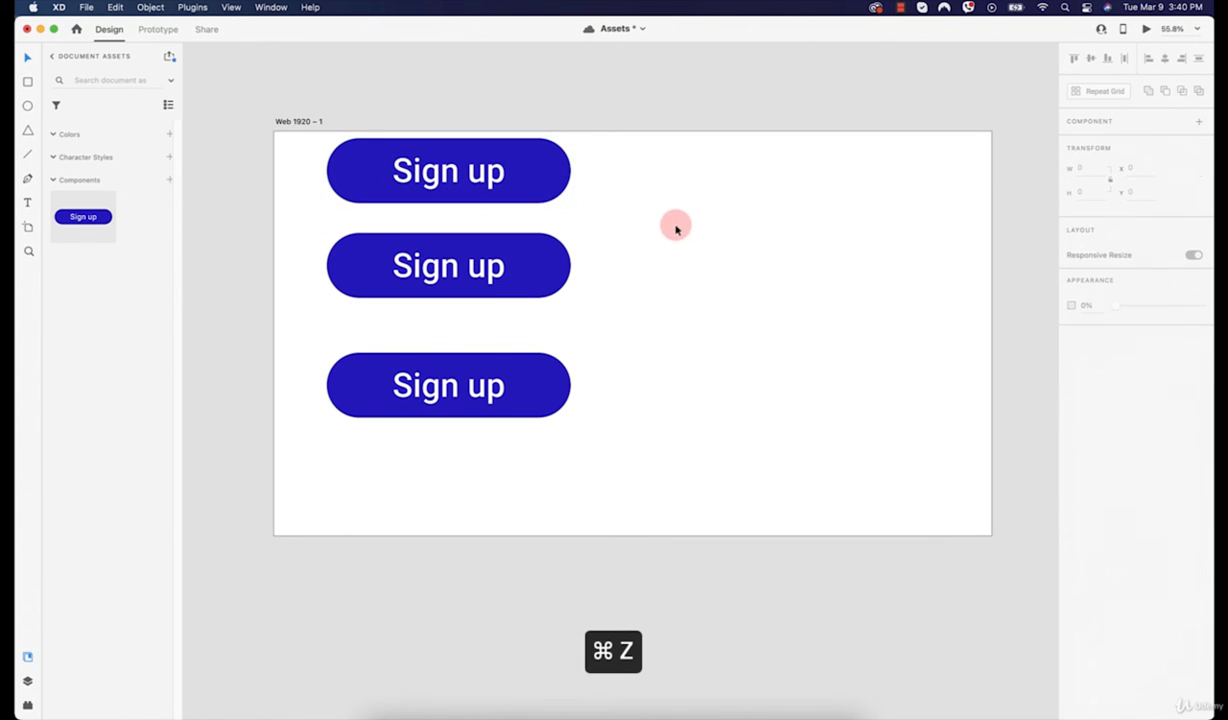
- Draw a circle about 215 px wide to the right of the Sign up buttons and fill it red
left_click(27, 107)
left_click_drag(662, 207, 747, 288)
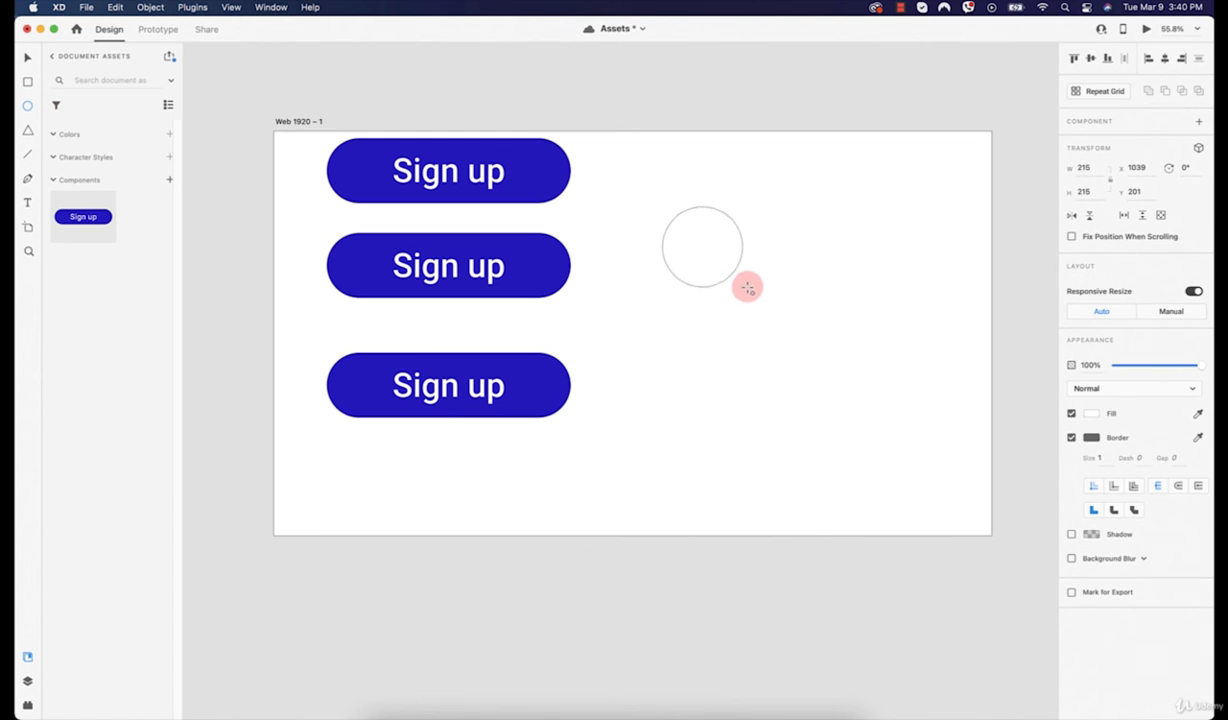
left_click(1091, 413)
left_click(997, 355)
mouse_move(998, 355)
left_mouse_down()
mouse_move(959, 339)
mouse_move(1003, 346)
left_mouse_up()
type("v")
key("Escape")
left_click(713, 258)
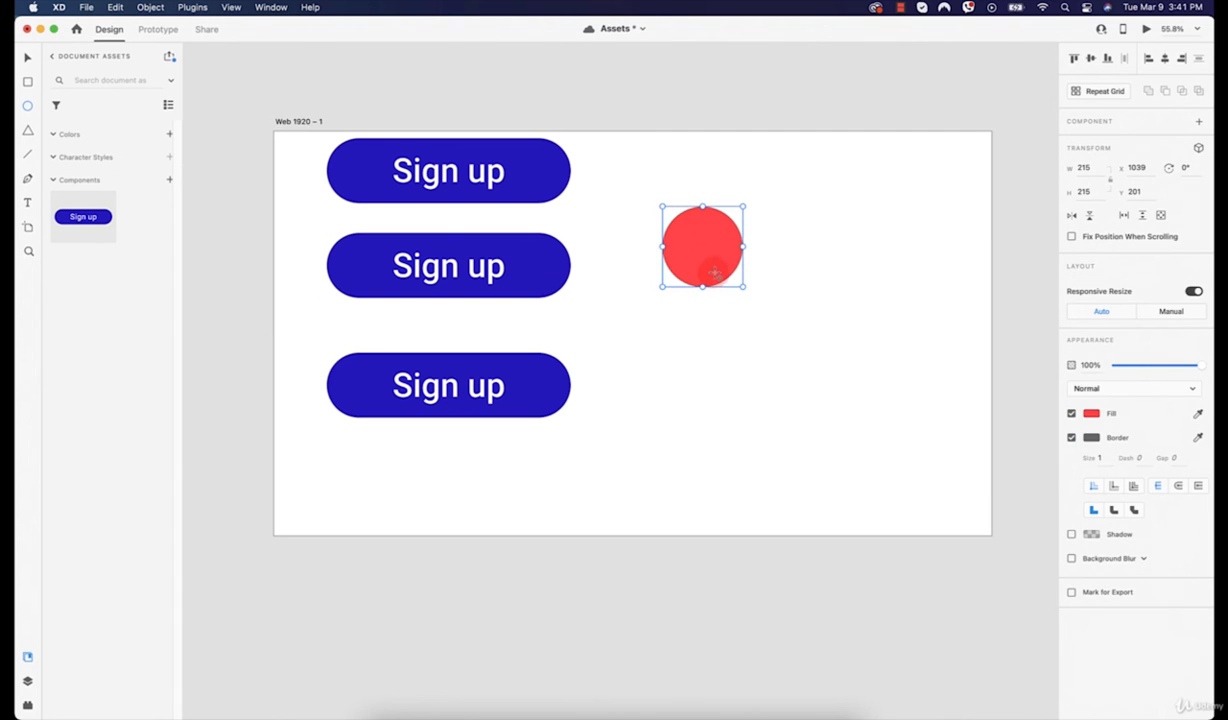
left_click(808, 268)
- Make the red circle a component and place an instance of it inside the main Sign up component
left_click(717, 259)
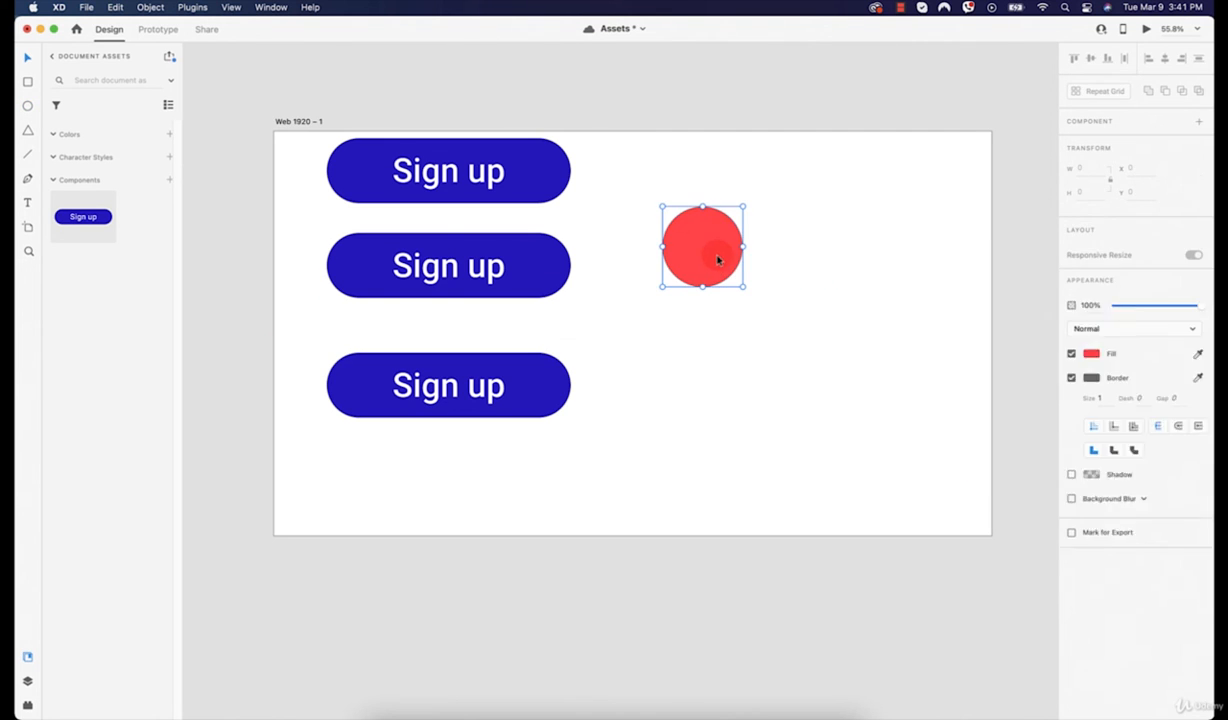
left_click(169, 181)
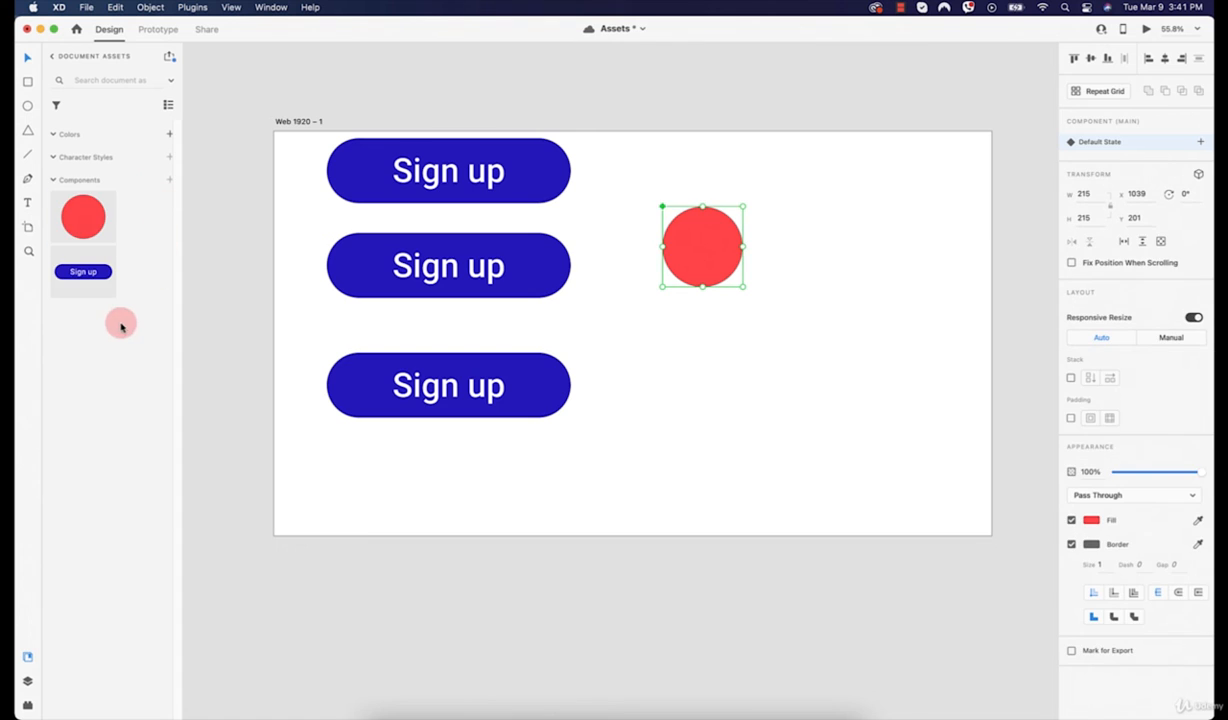
left_click_drag(94, 217, 356, 180)
double_click(412, 173)
left_click(366, 178)
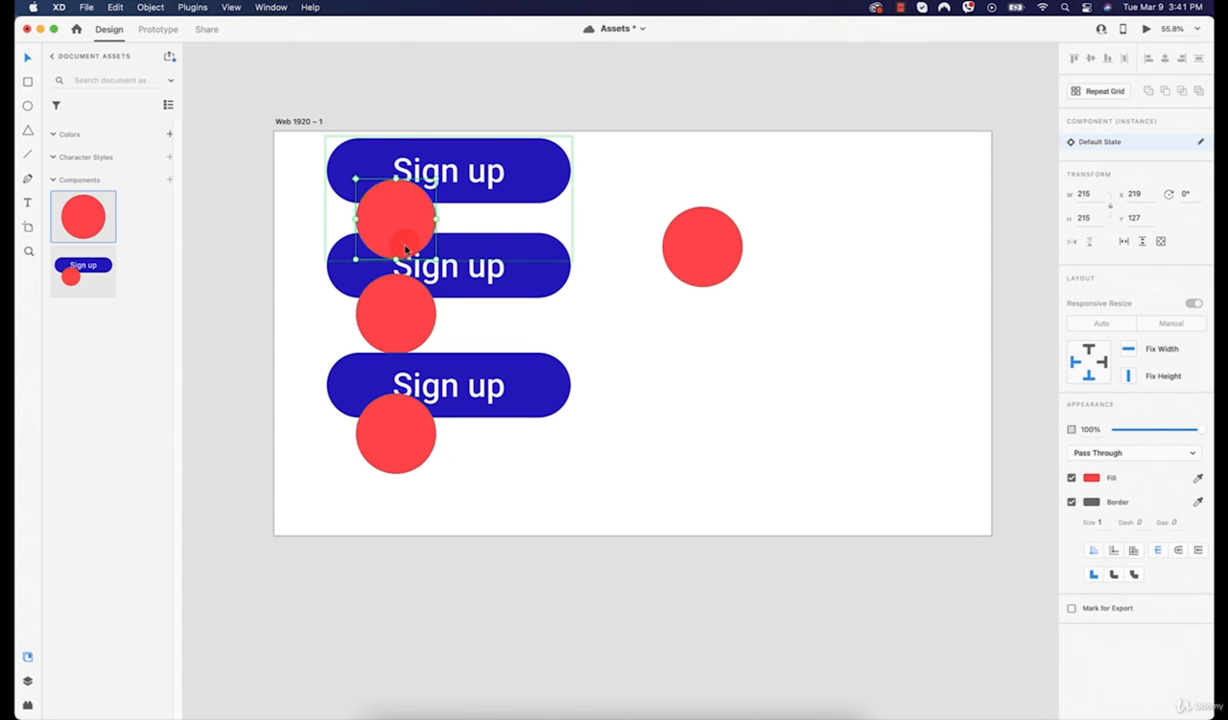
- Shrink the nested red circle to a small dot and position it just left of the main button's Sign up label
left_click_drag(405, 250, 386, 192)
scroll(386, 192, "up", 5)
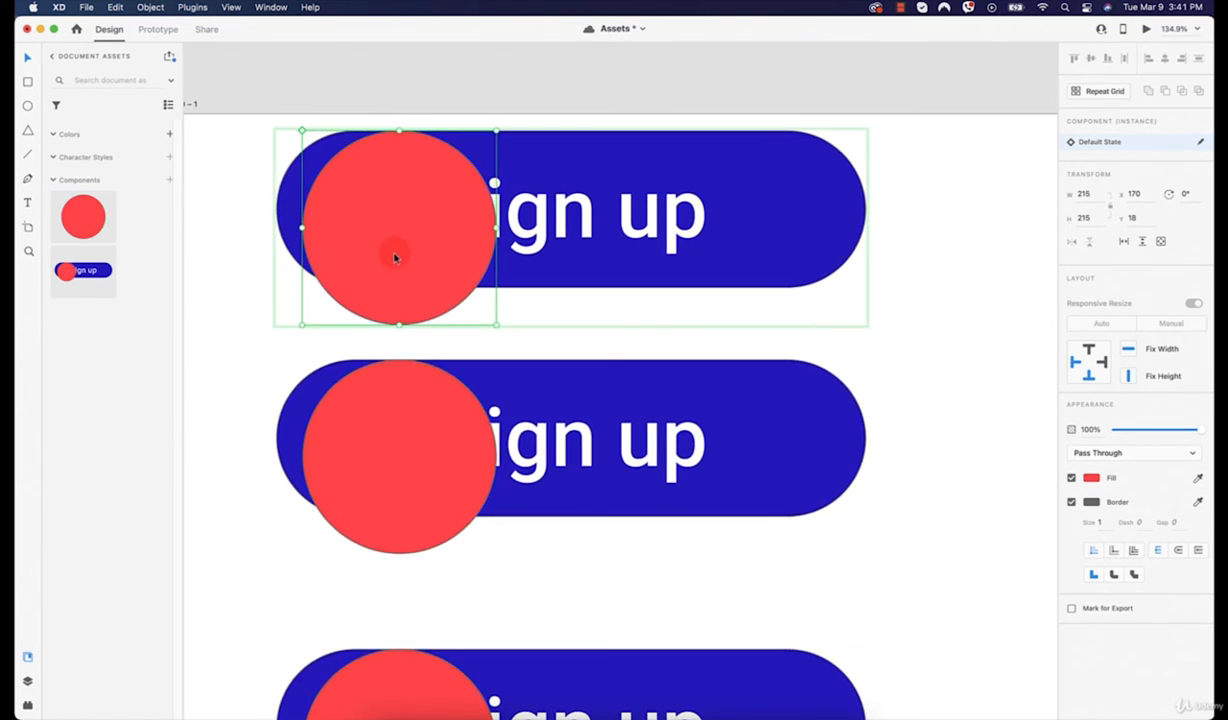
double_click(406, 235)
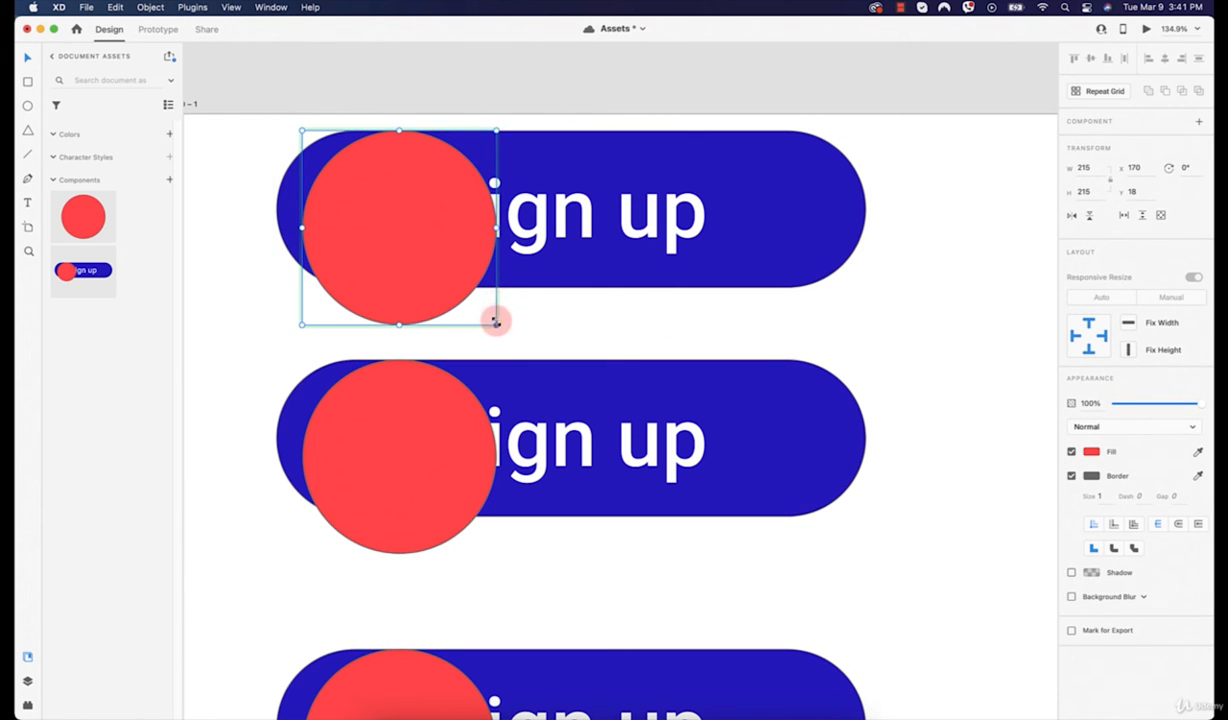
left_click_drag(496, 322, 397, 211)
left_click(967, 372)
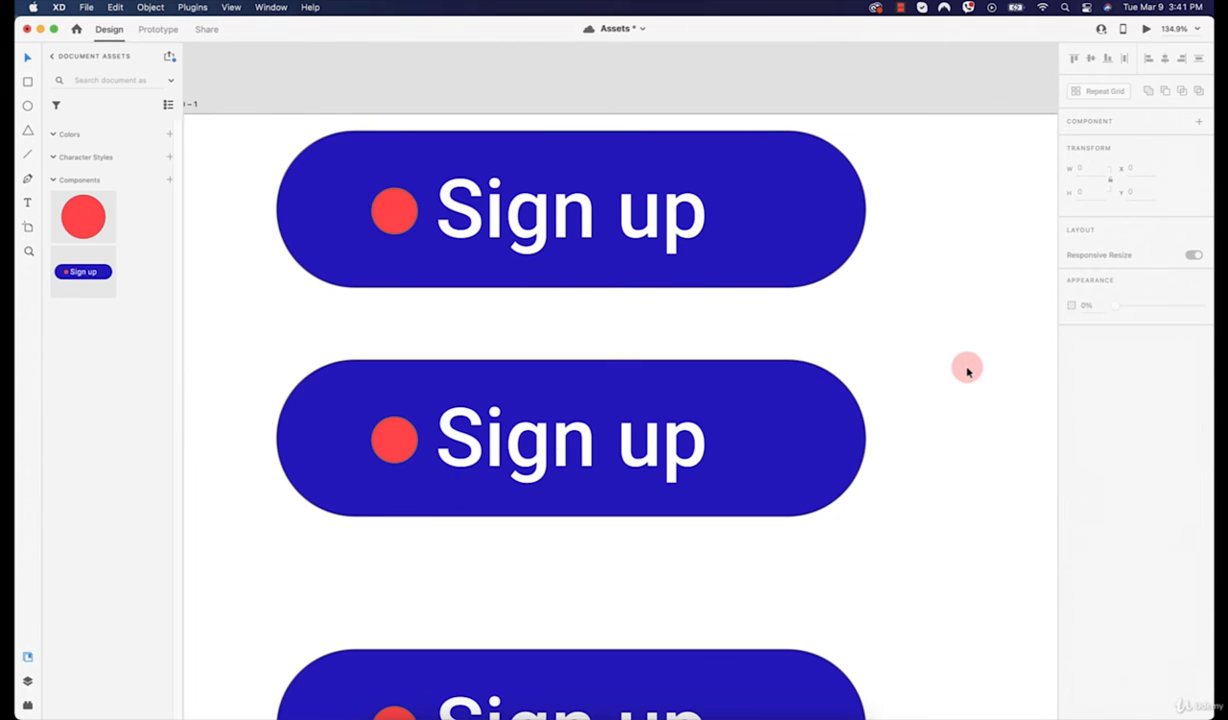
- Change the fill of the small red dot nested inside the main Sign up component to white
scroll(950, 369, "down", 5)
left_click_drag(833, 389, 586, 342)
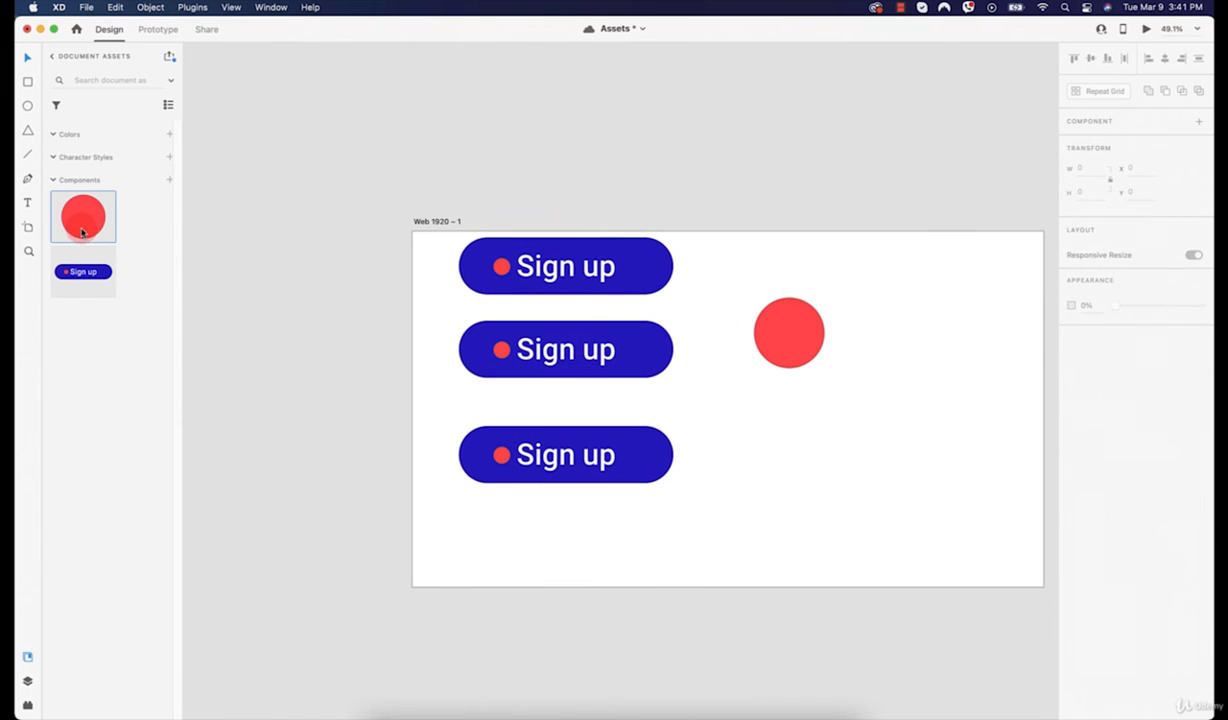
left_click(506, 277)
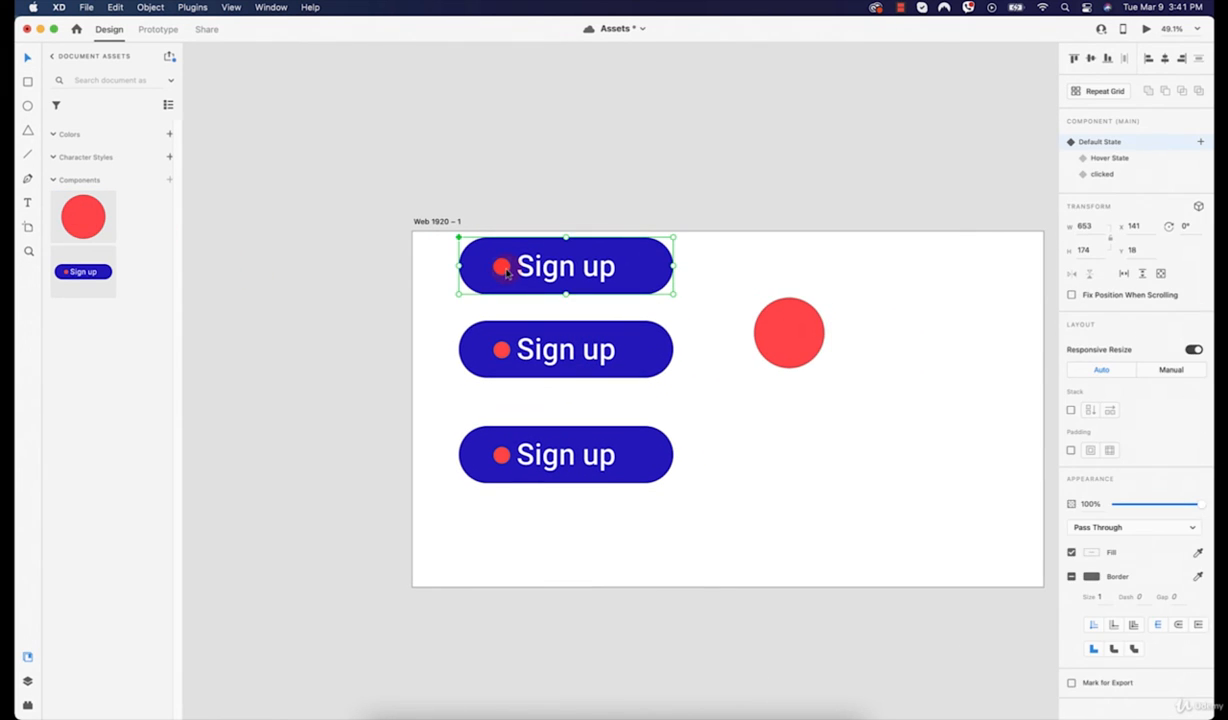
double_click(505, 270)
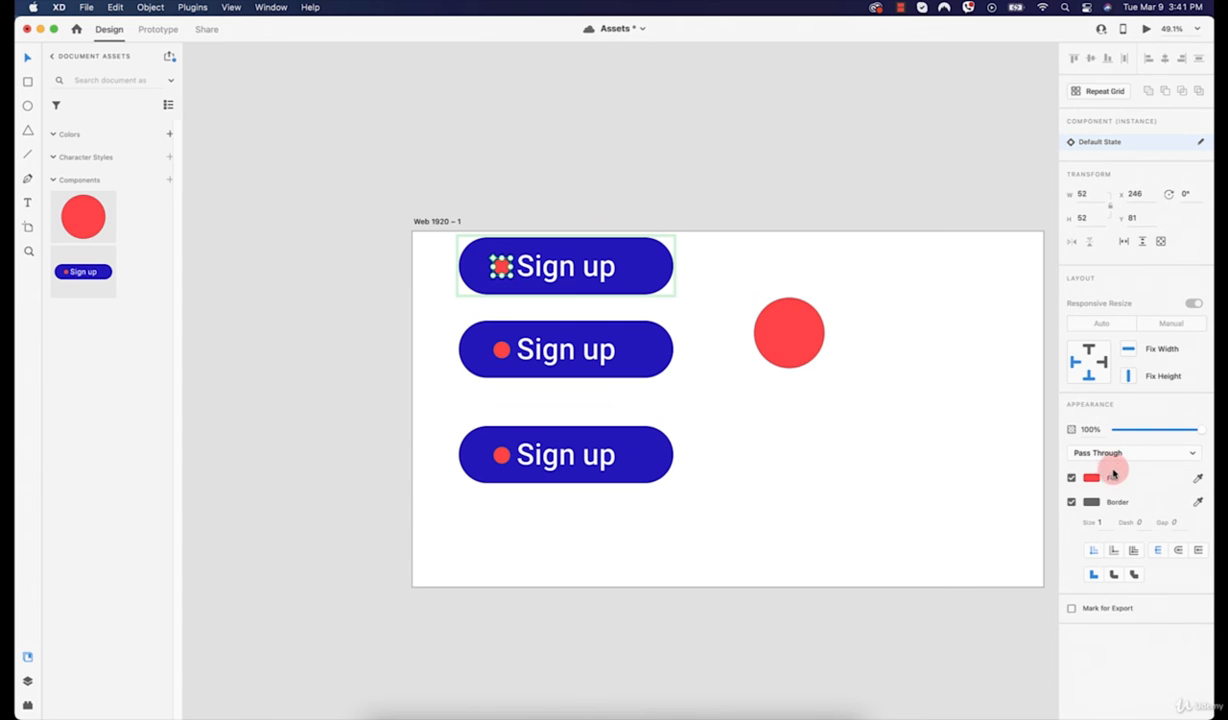
left_click(1110, 476)
left_click_drag(1005, 445, 896, 446)
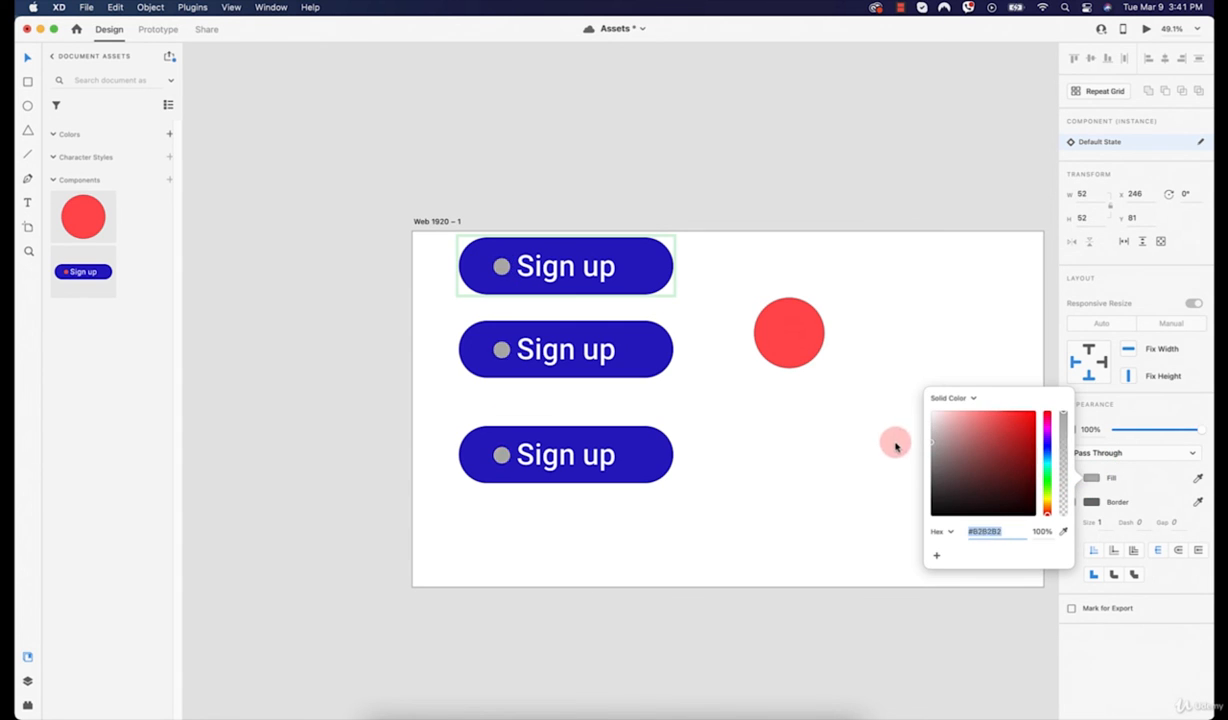
left_click(866, 402)
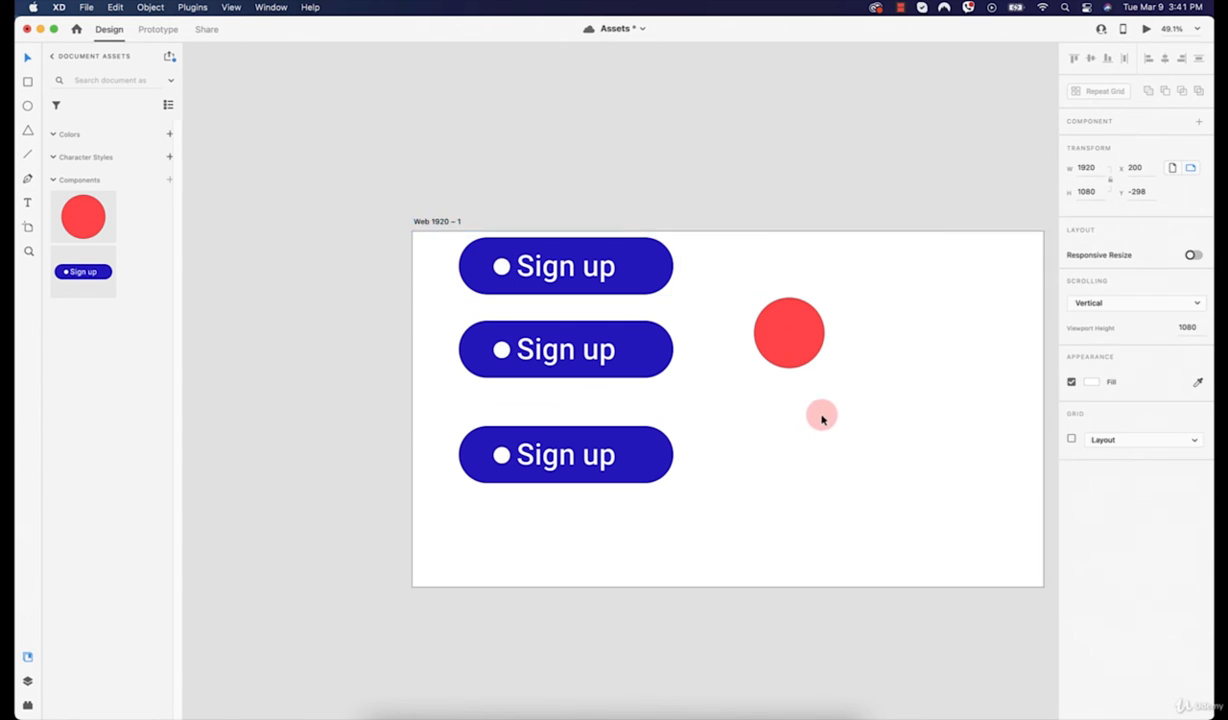
- Delete the large red circle main component from the artboard and place a new instance of it from the document assets
left_click(787, 337)
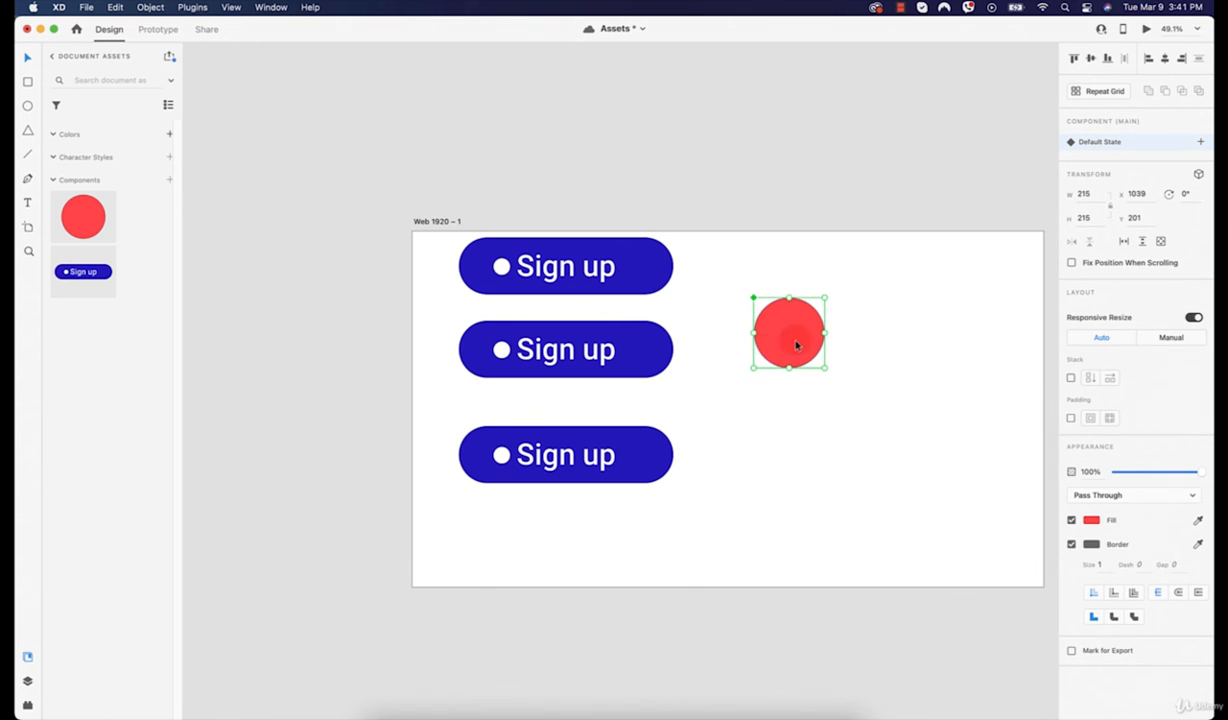
left_click(751, 326)
left_click(790, 335)
key("Delete")
left_click(58, 226)
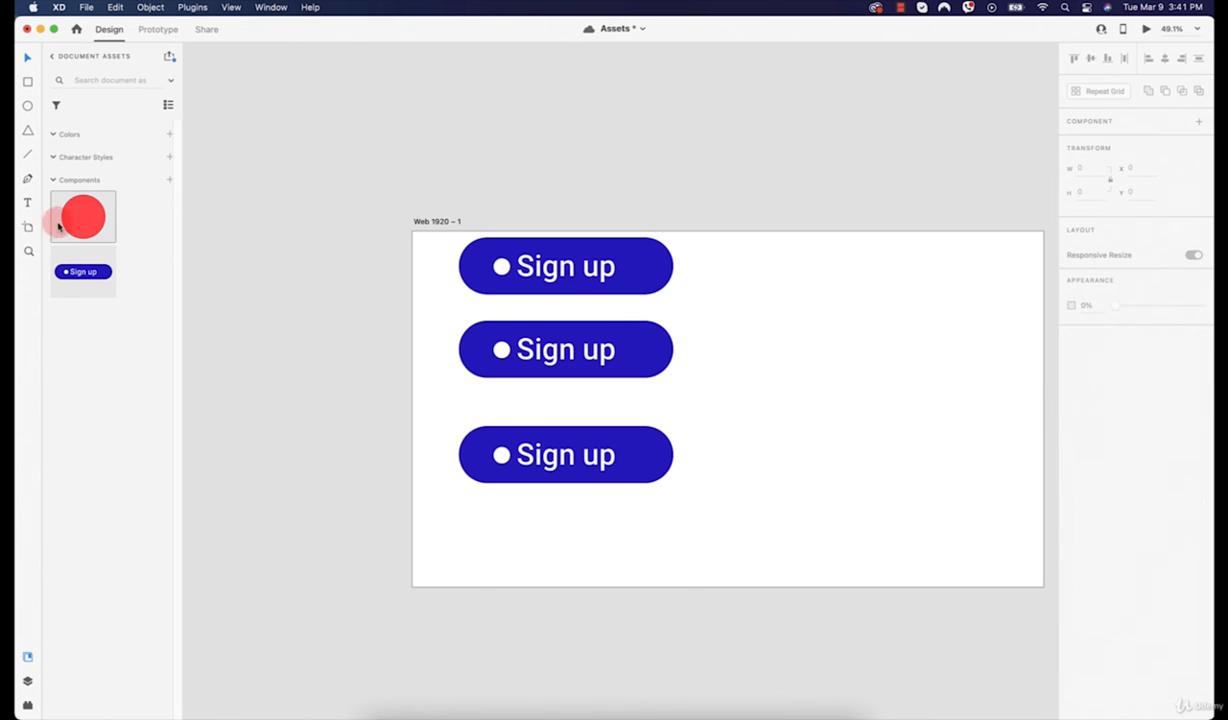
left_click_drag(91, 237, 856, 390)
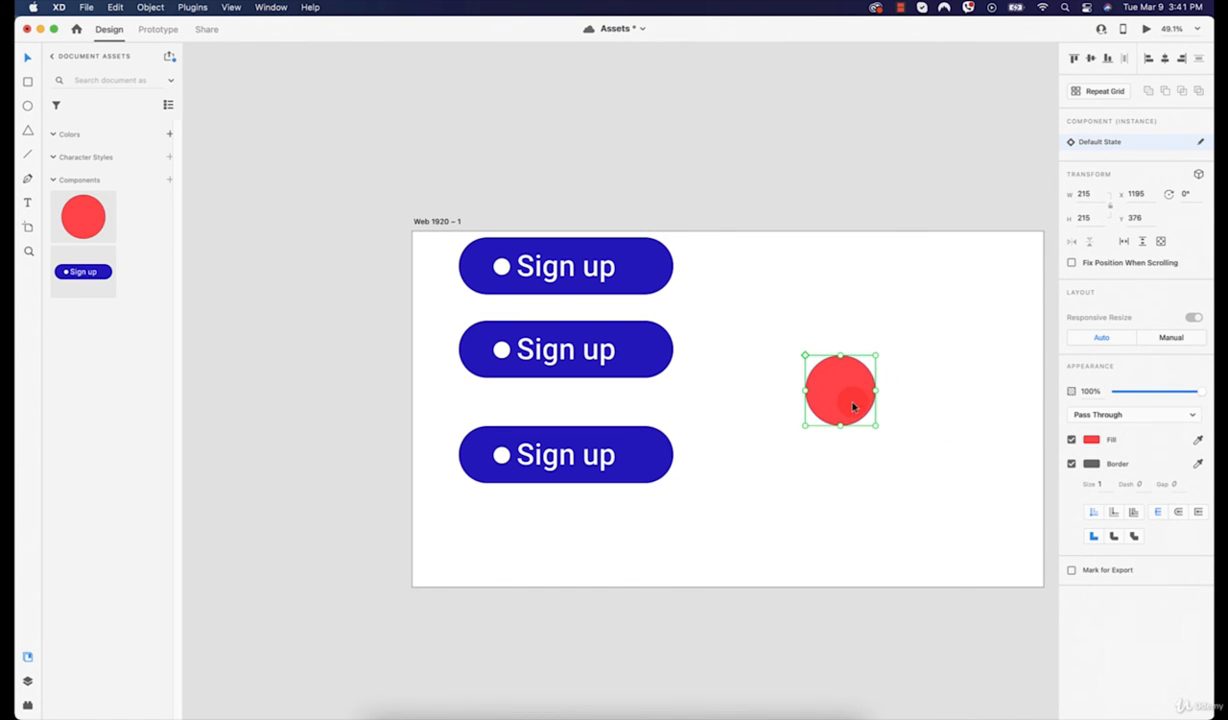
- Nudge the circle inside the new instance slightly, and open the red circle's main component for editing from the document assets
double_click(853, 402)
mouse_move(853, 402)
left_mouse_down()
mouse_move(787, 491)
mouse_move(828, 375)
mouse_move(845, 398)
left_mouse_up()
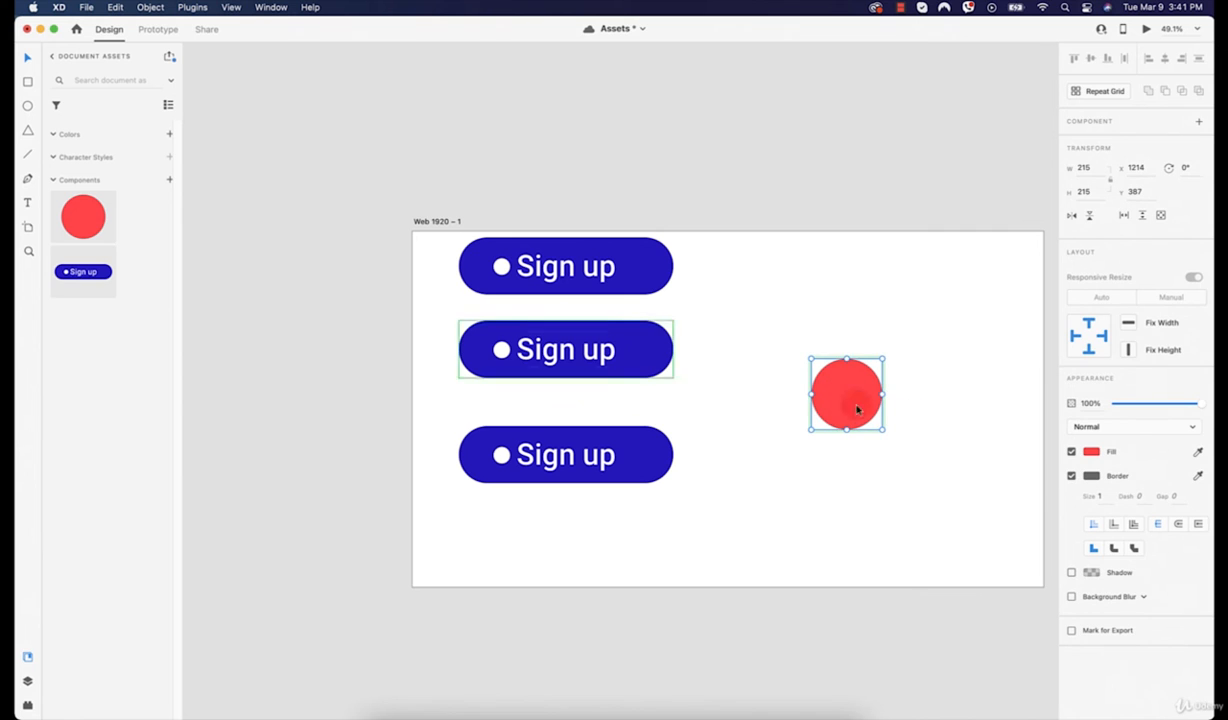
right_click(113, 241)
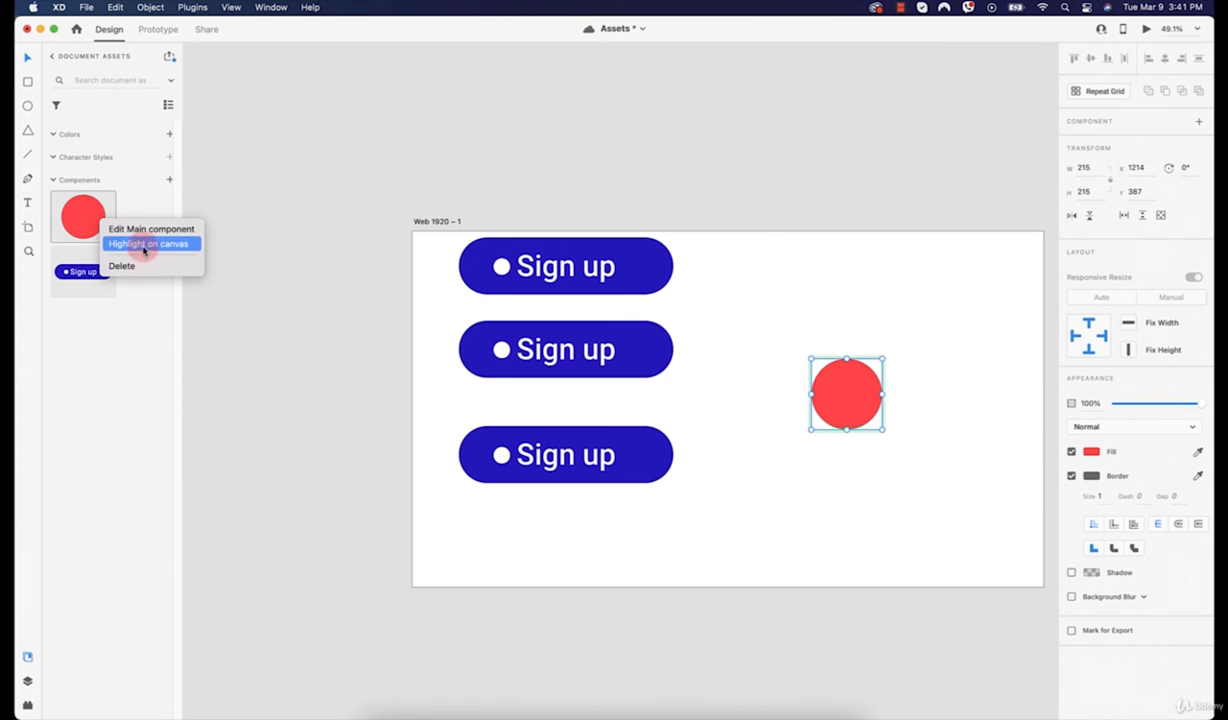
left_click(145, 231)
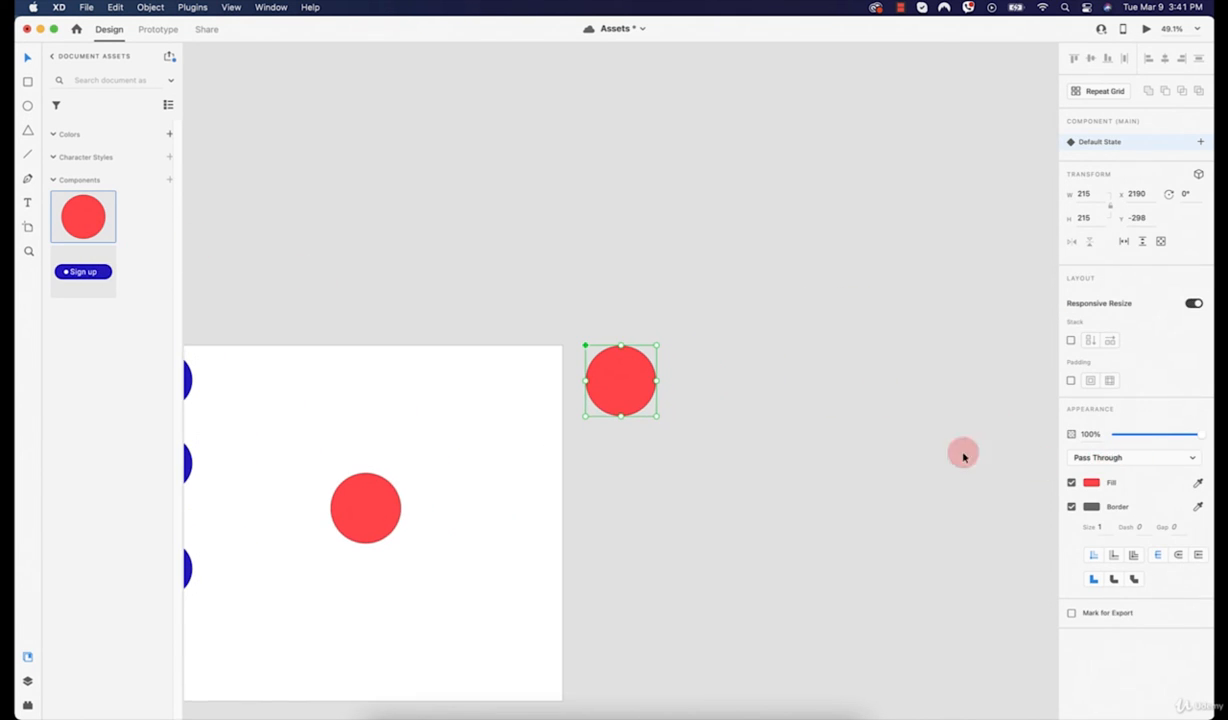